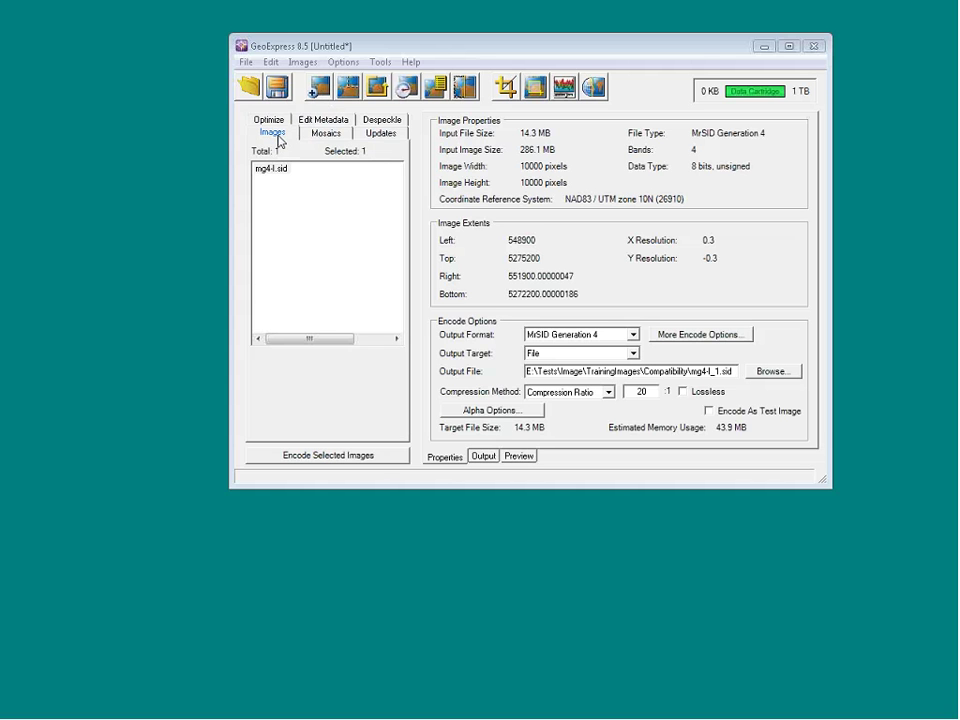
Step: Look through the job types for images, mosaics, updates, optimizing, metadata editing and despeckling, and the commands for adding images to each
click(325, 133)
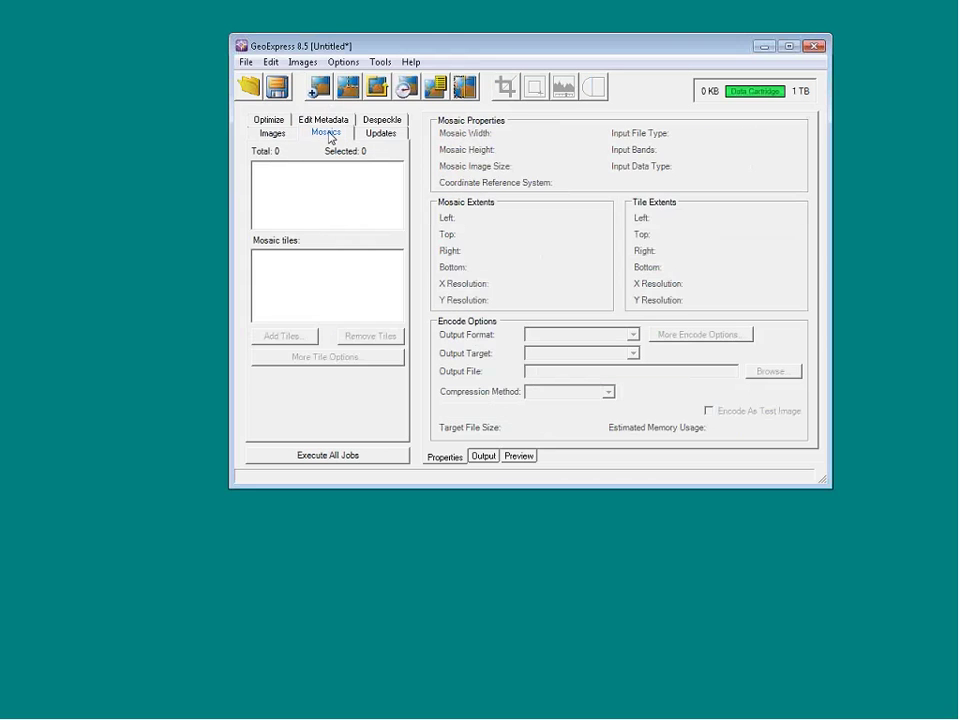
click(364, 137)
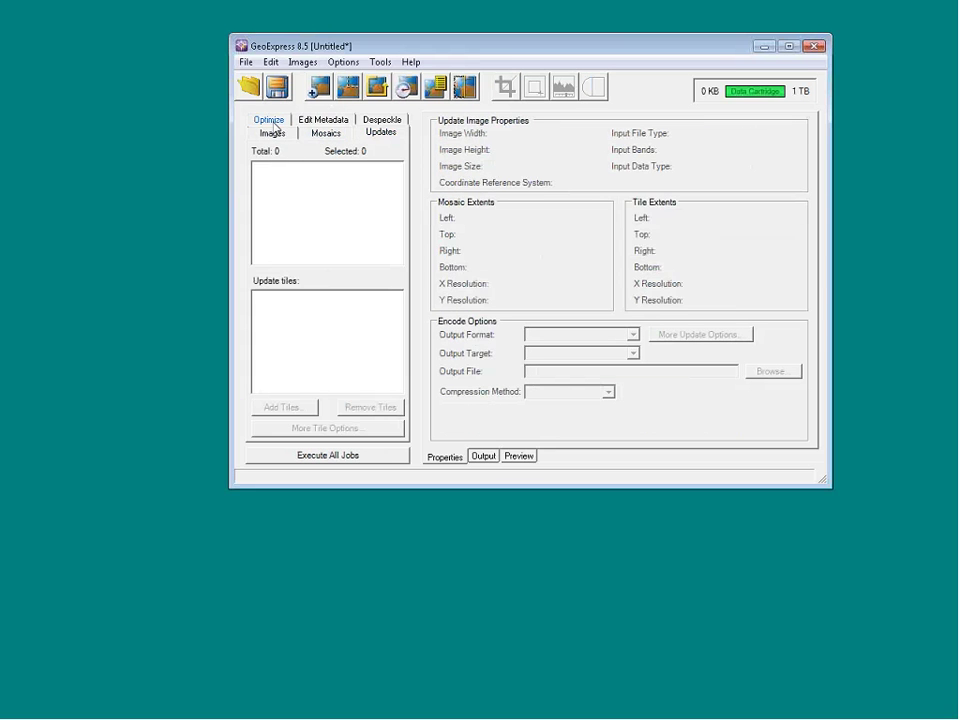
click(268, 133)
click(270, 132)
click(313, 131)
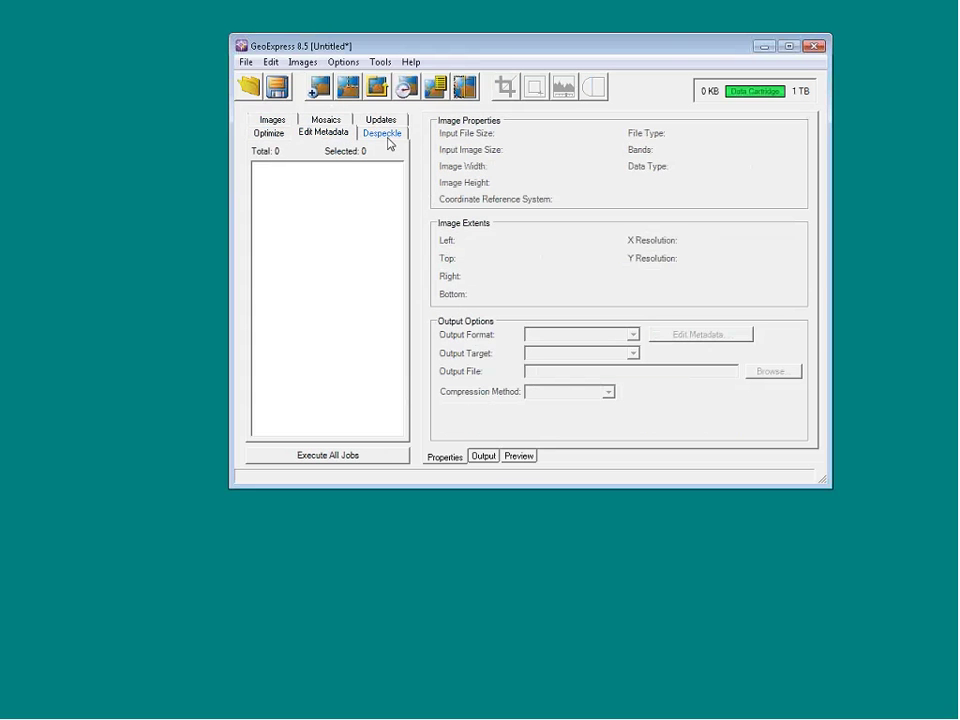
click(268, 120)
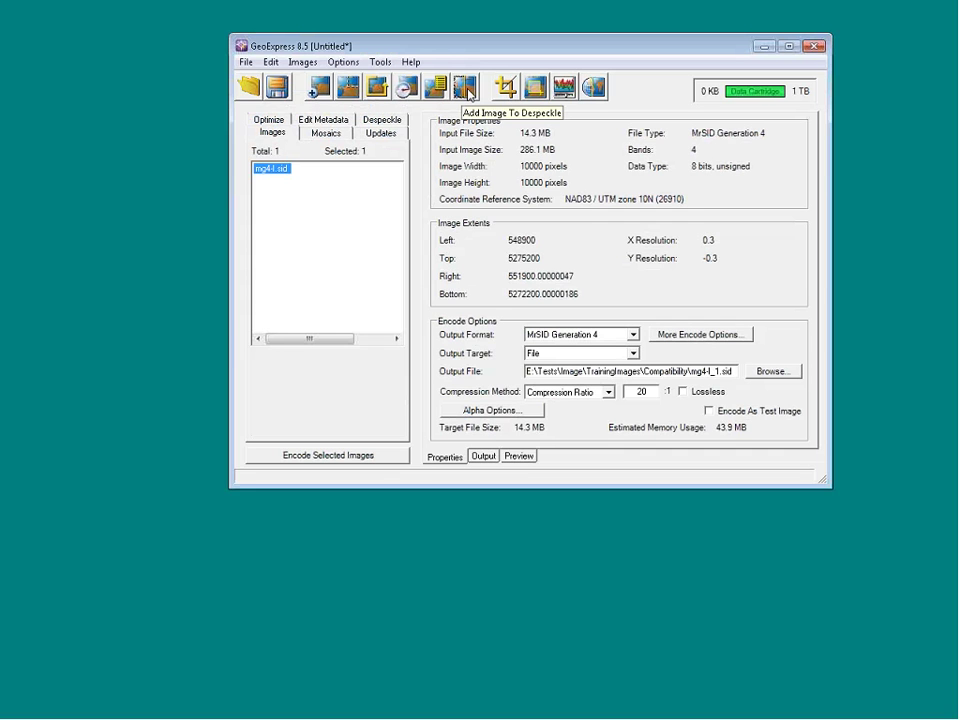
click(466, 88)
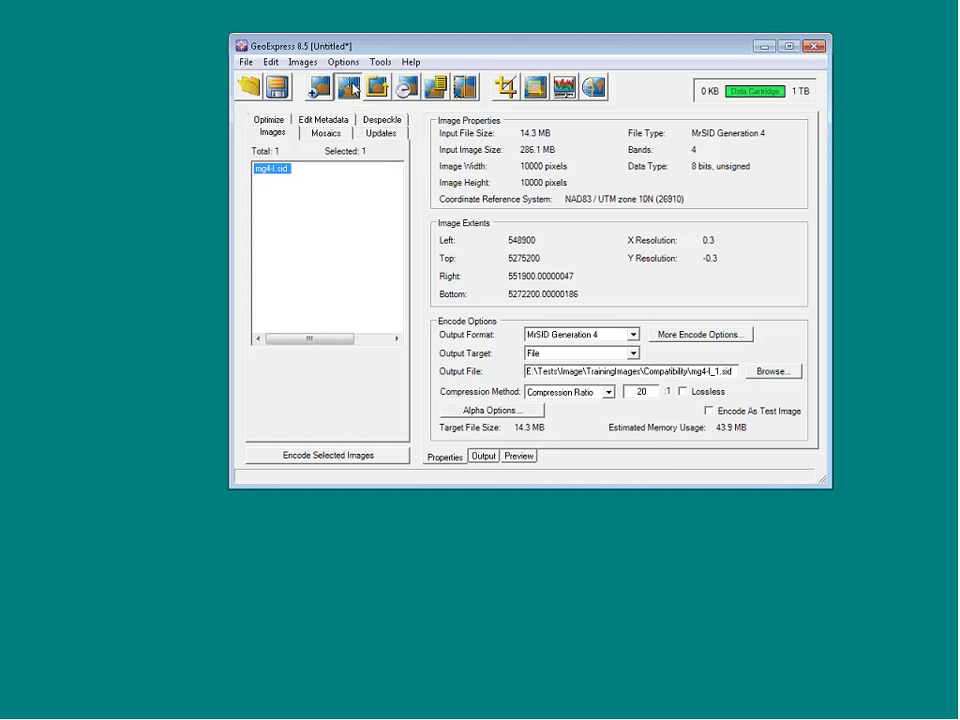
click(338, 133)
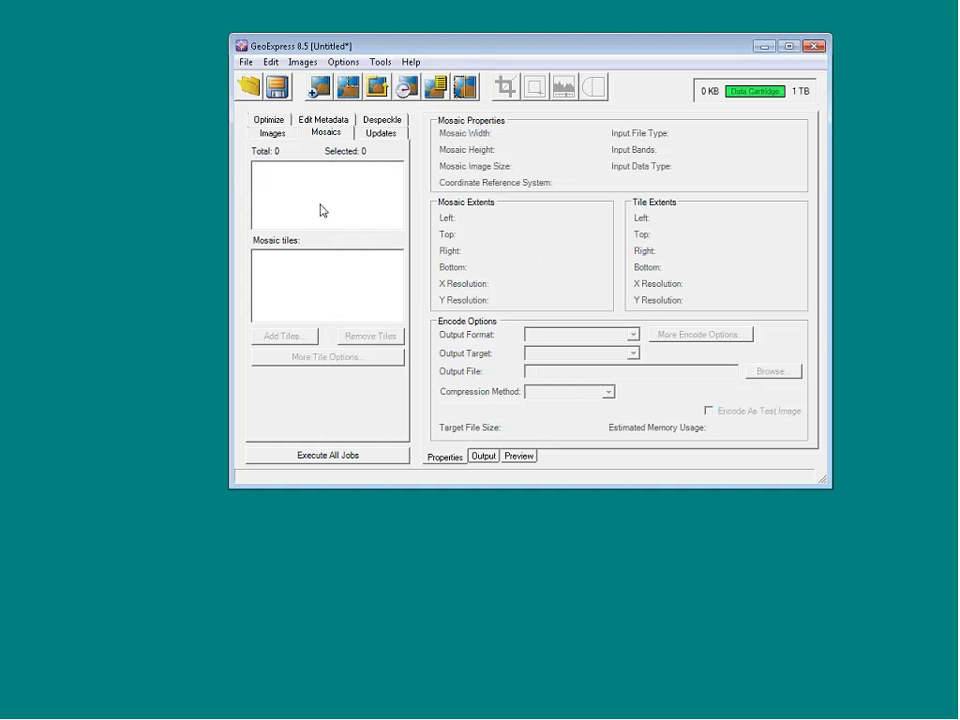
click(367, 137)
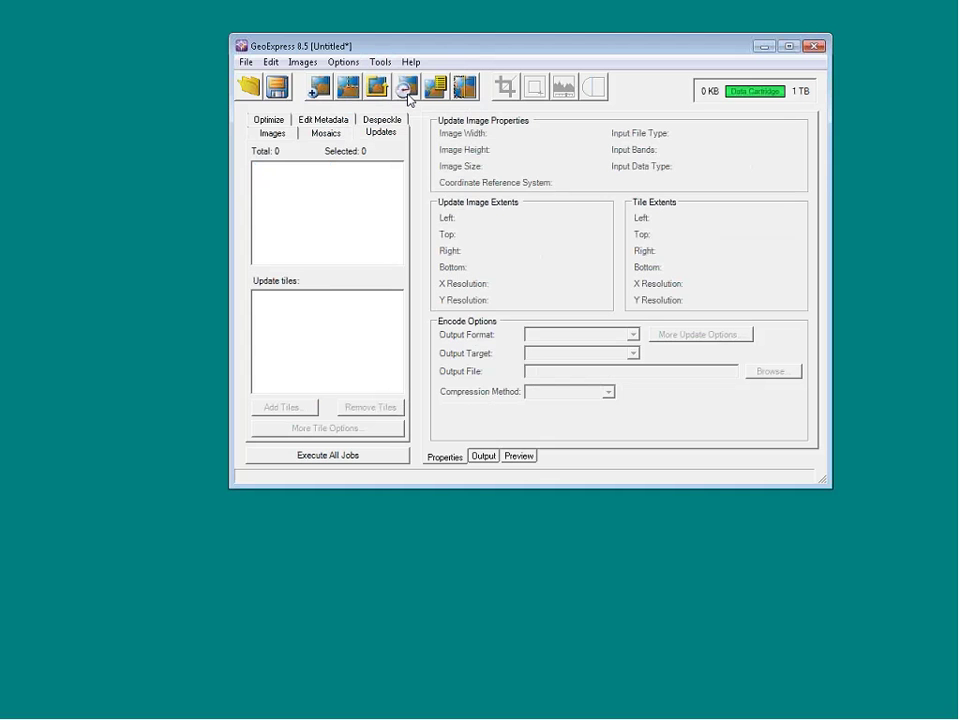
click(408, 93)
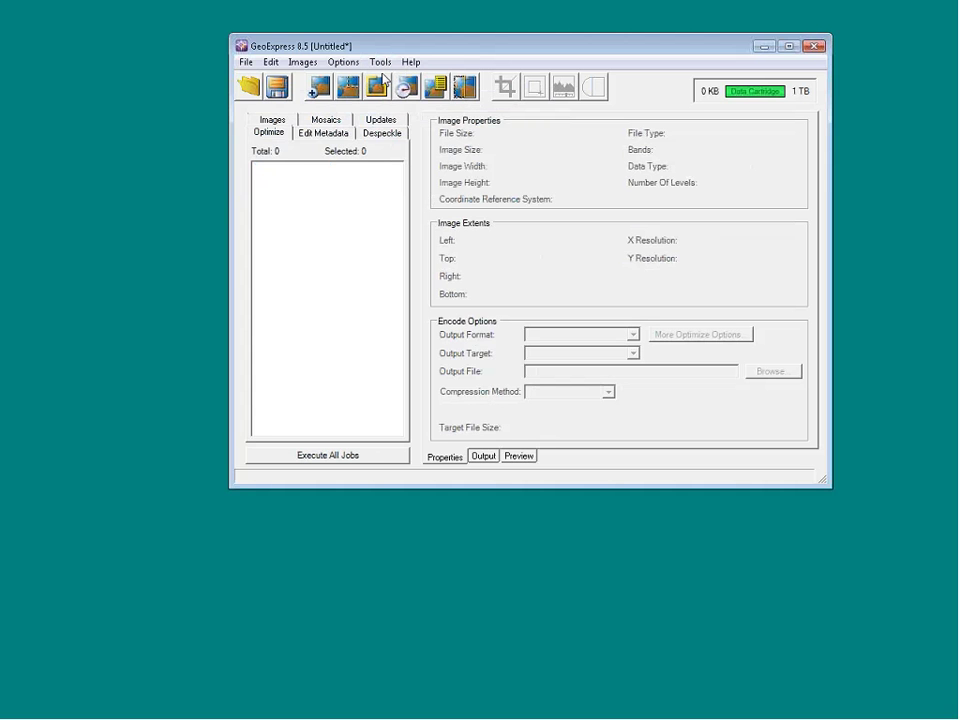
click(279, 121)
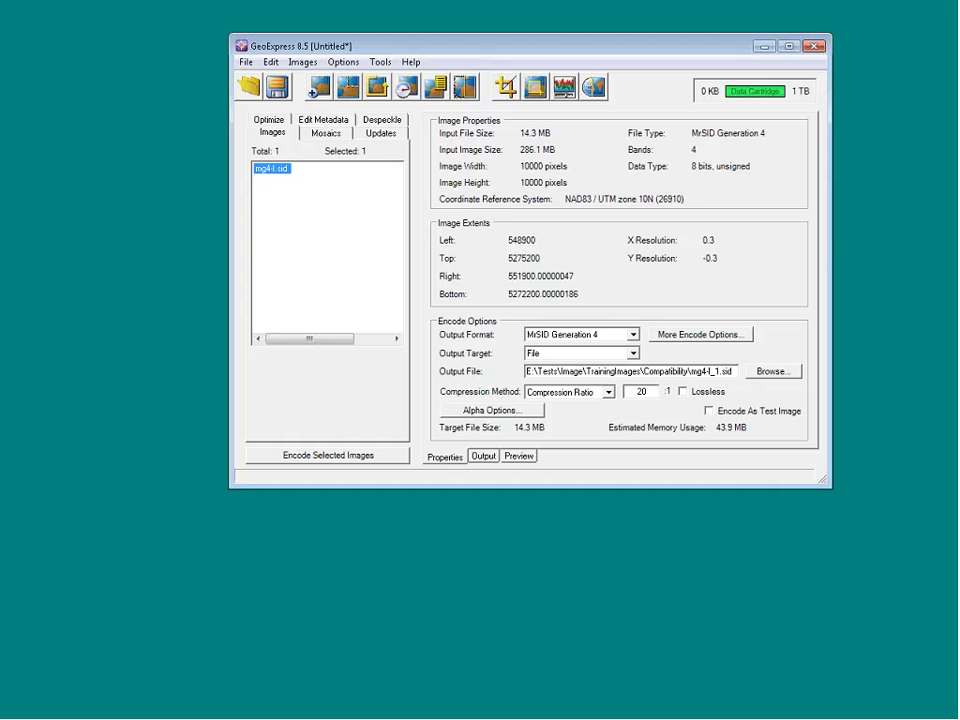
click(303, 62)
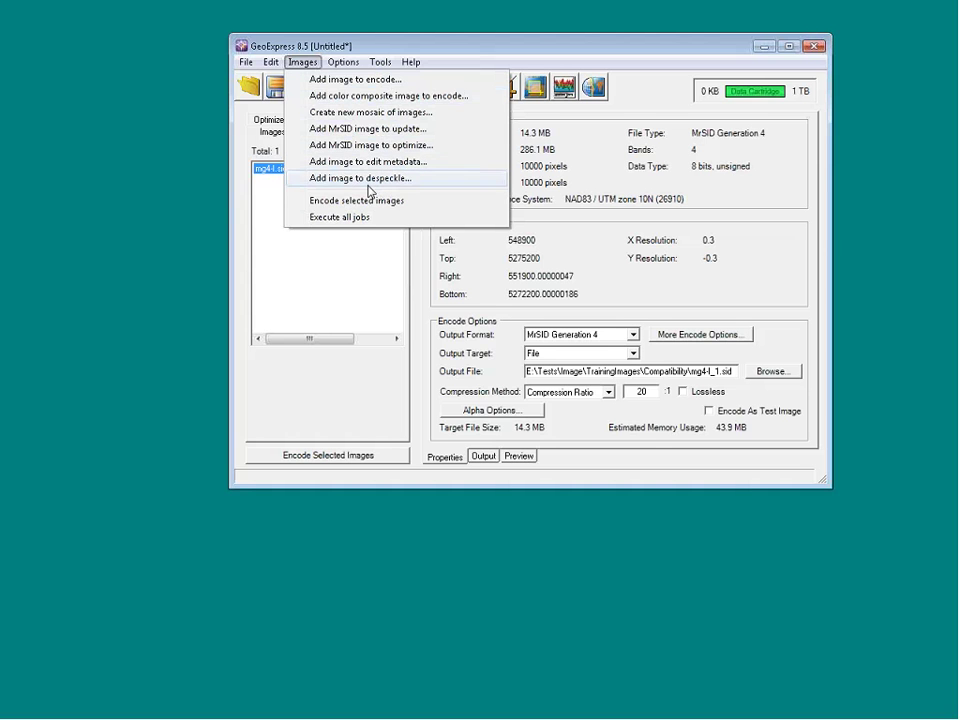
click(323, 46)
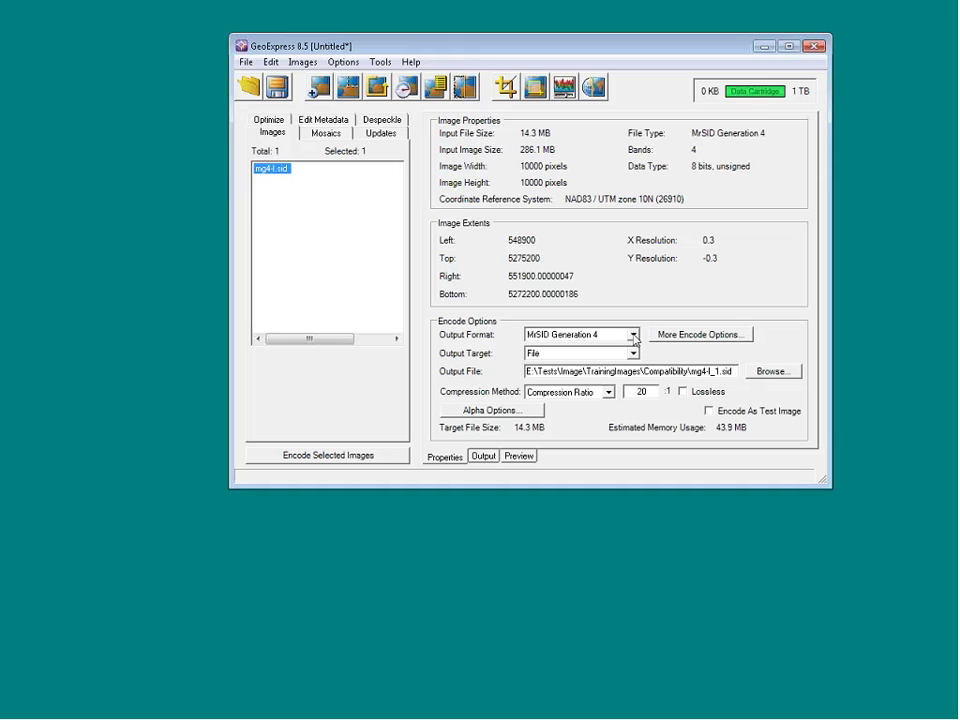
Step: Examine the output formats available for encoding the mg4-I.sid image
click(633, 337)
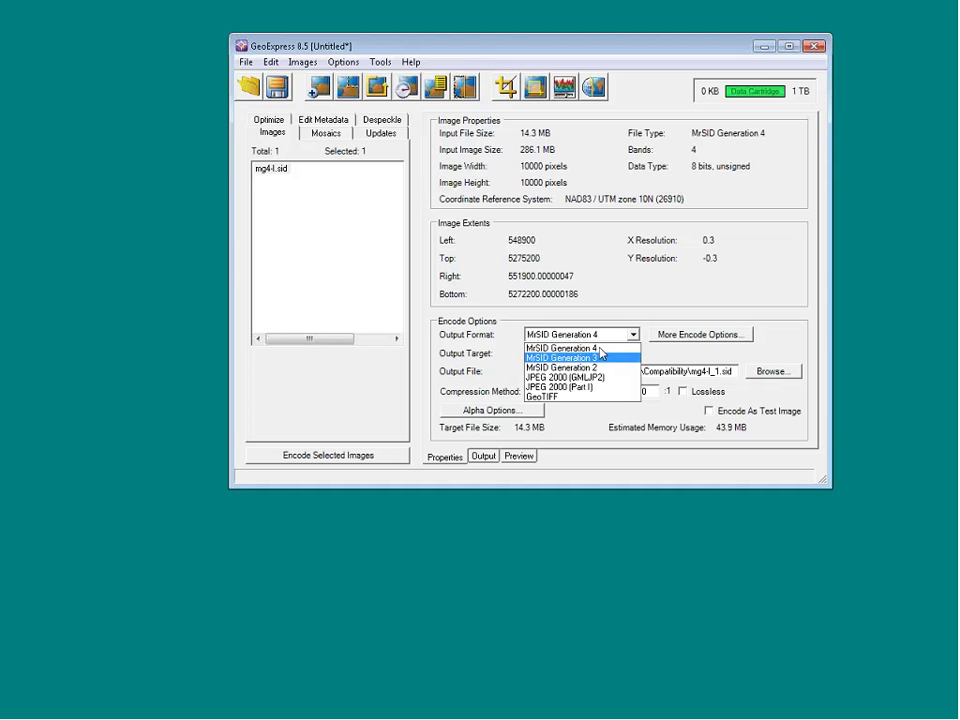
click(601, 349)
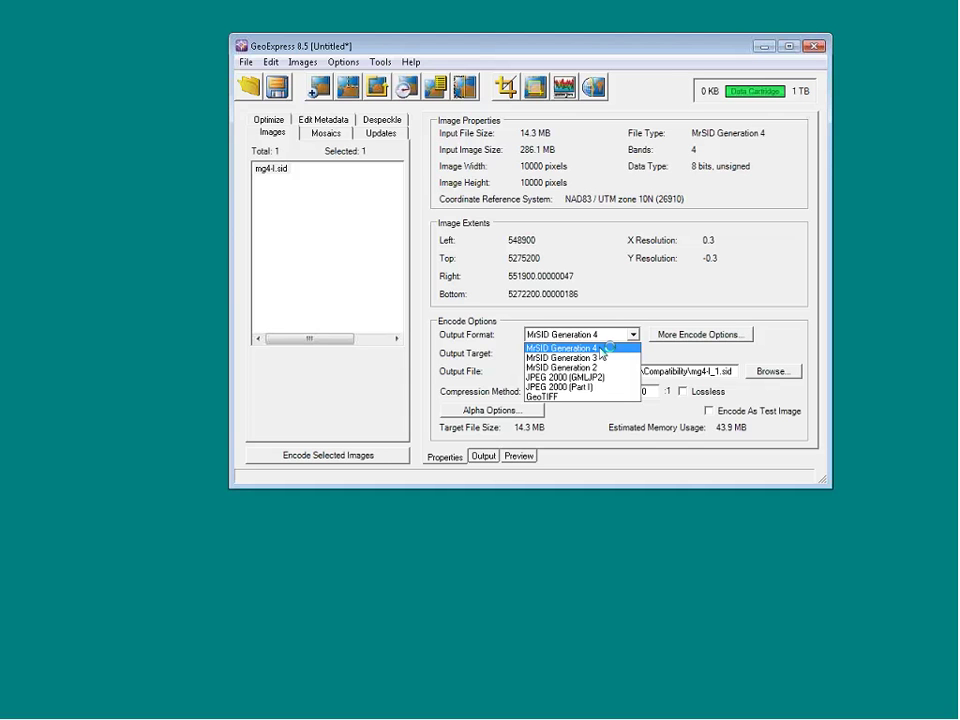
click(494, 384)
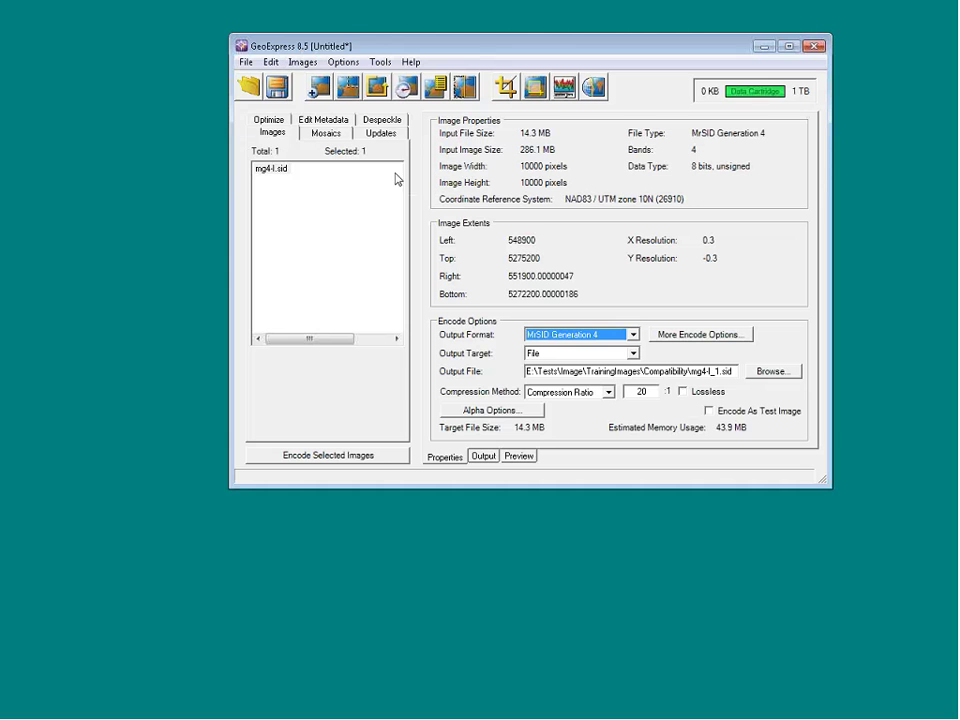
click(270, 168)
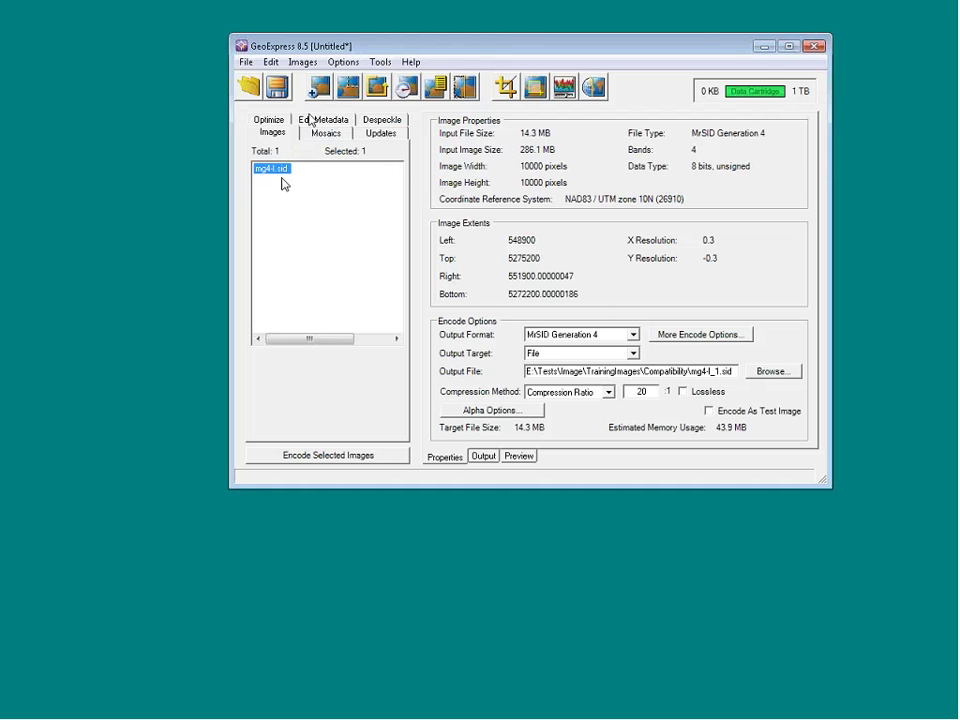
click(582, 334)
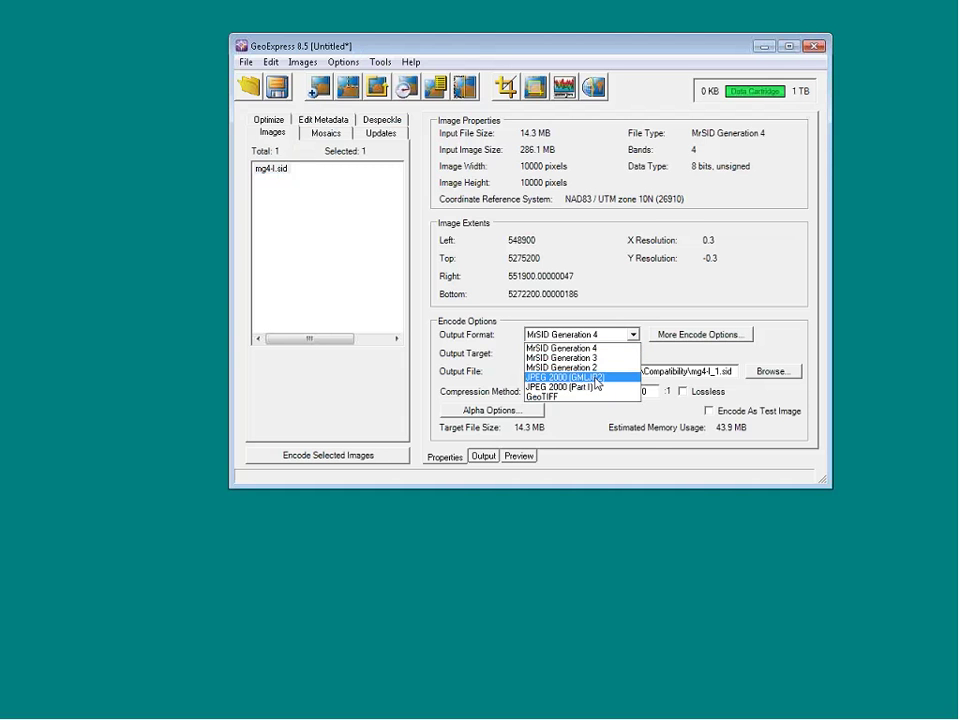
click(655, 229)
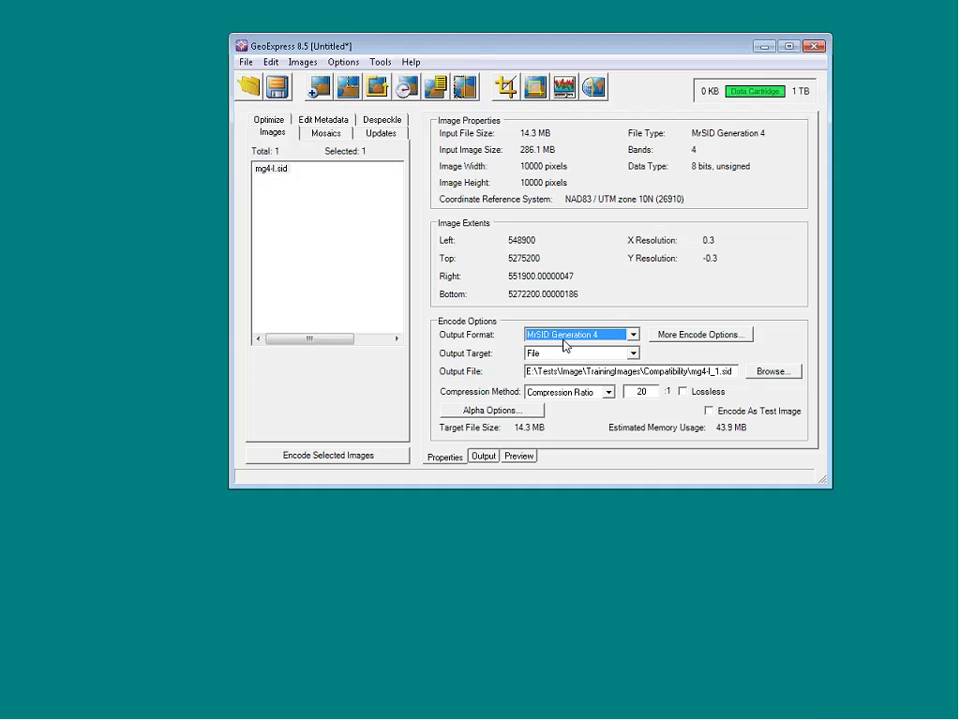
Step: Set the compression ratio of the mg4-I.sid image to 100:1
drag(558, 367, 733, 371)
click(652, 391)
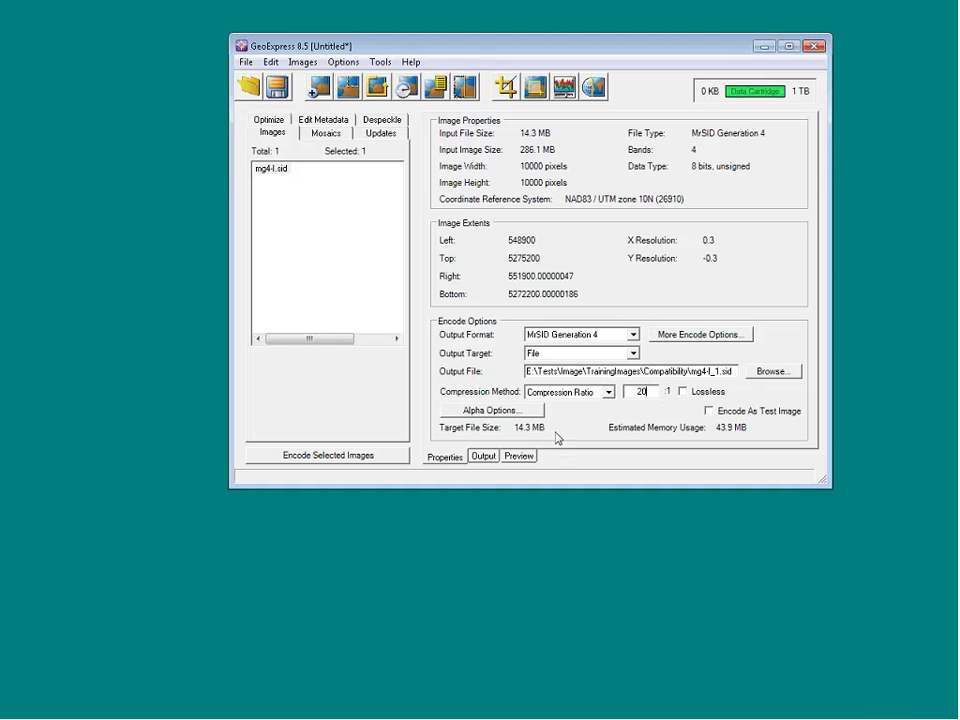
double_click(641, 391)
text(100)
click(597, 367)
Step: Try a Target File Size of 2 megabytes for the mg4-I.sid image, and return its compression method to Compression Ratio
click(607, 393)
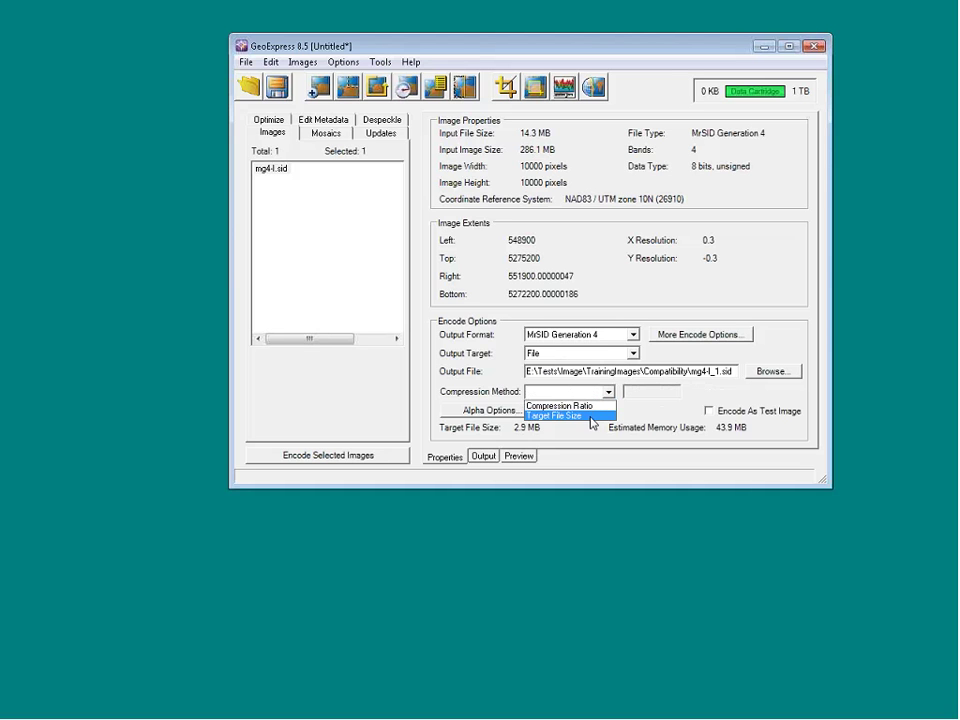
click(590, 417)
click(644, 393)
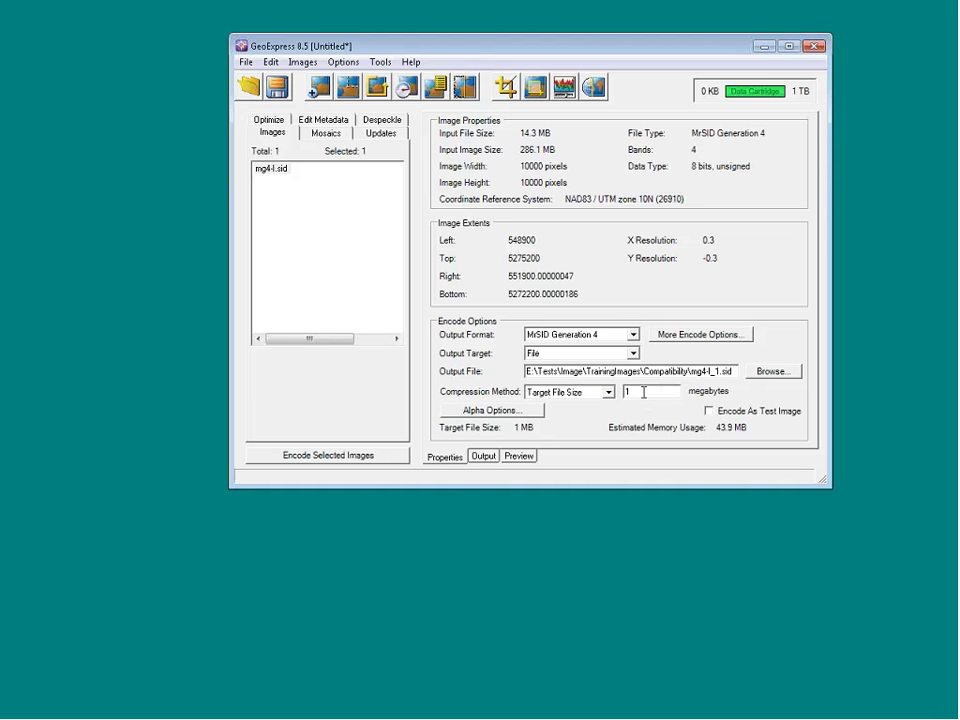
key(BackSpace)
text(2)
click(607, 392)
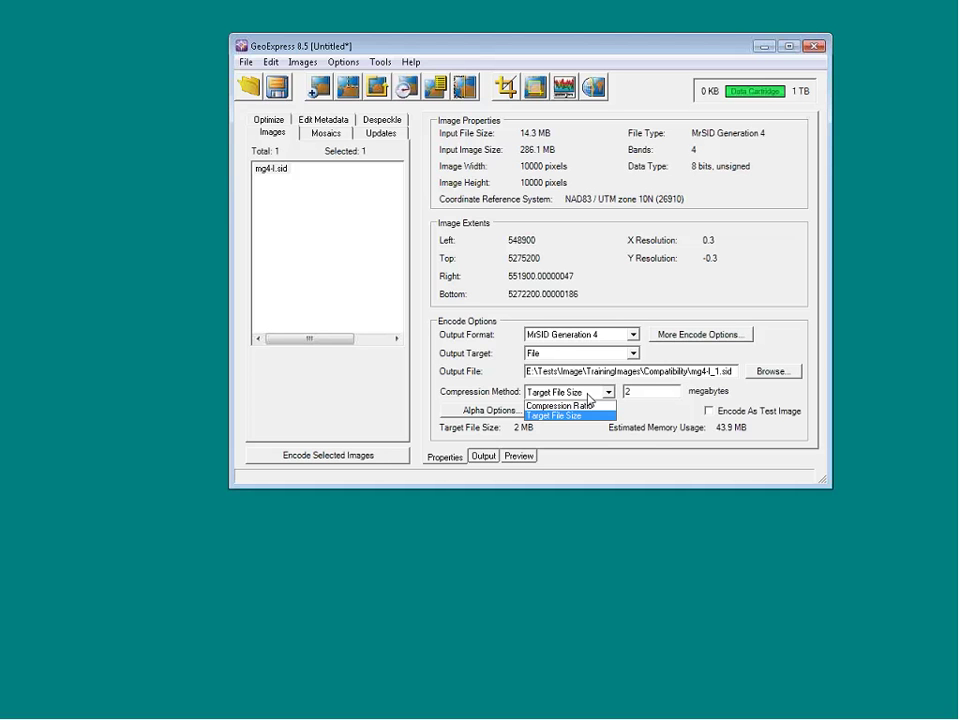
click(558, 406)
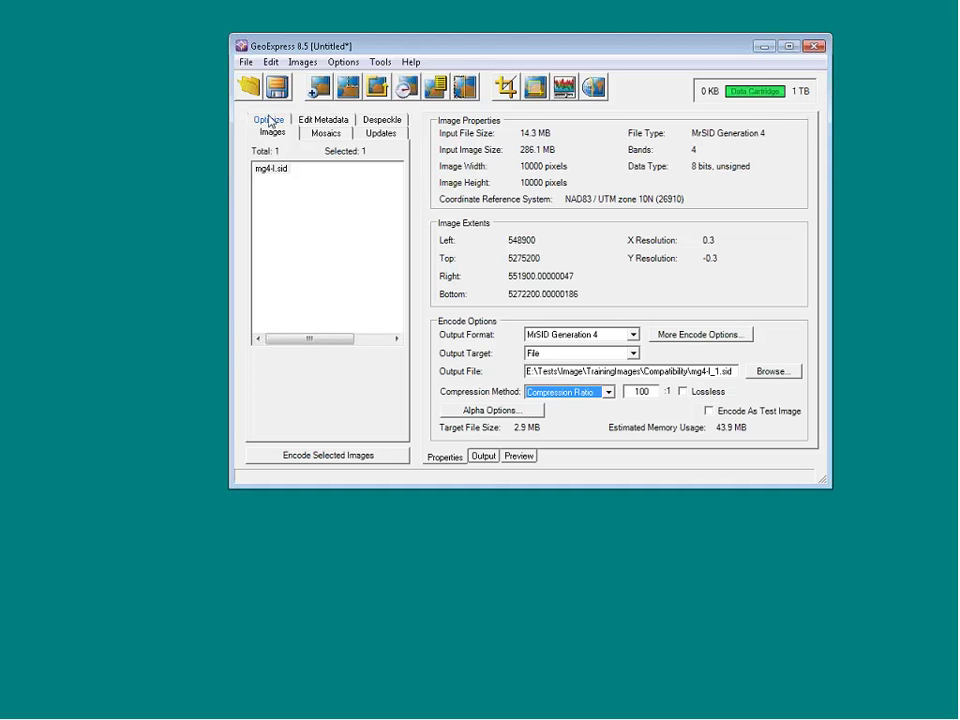
click(277, 170)
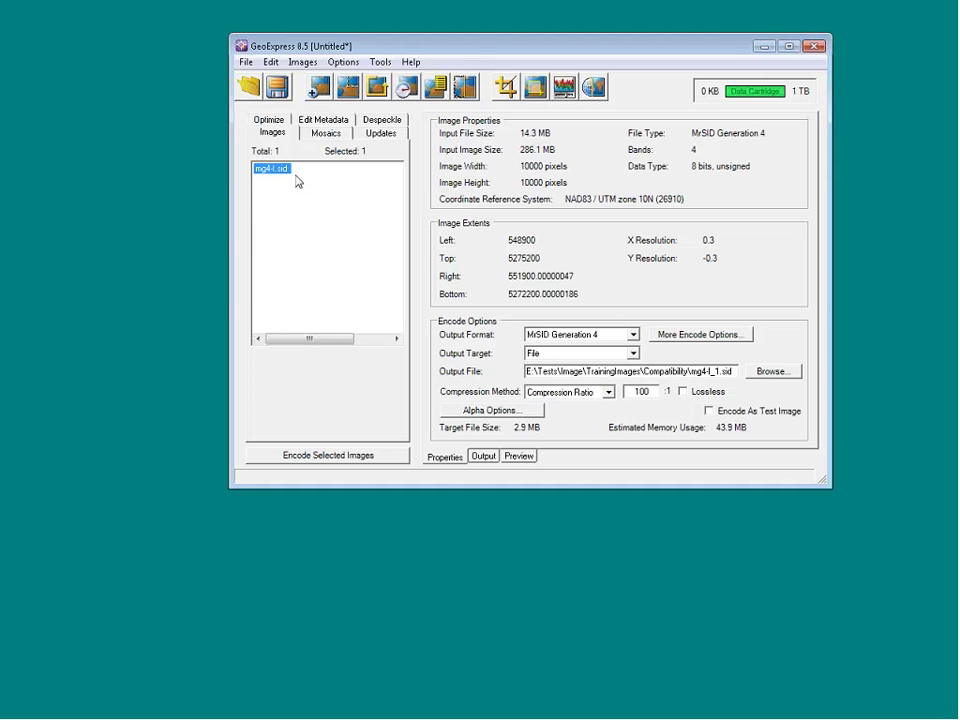
Step: Create a new flat mosaic in MrSID Generation 4 format with the default output file
click(325, 136)
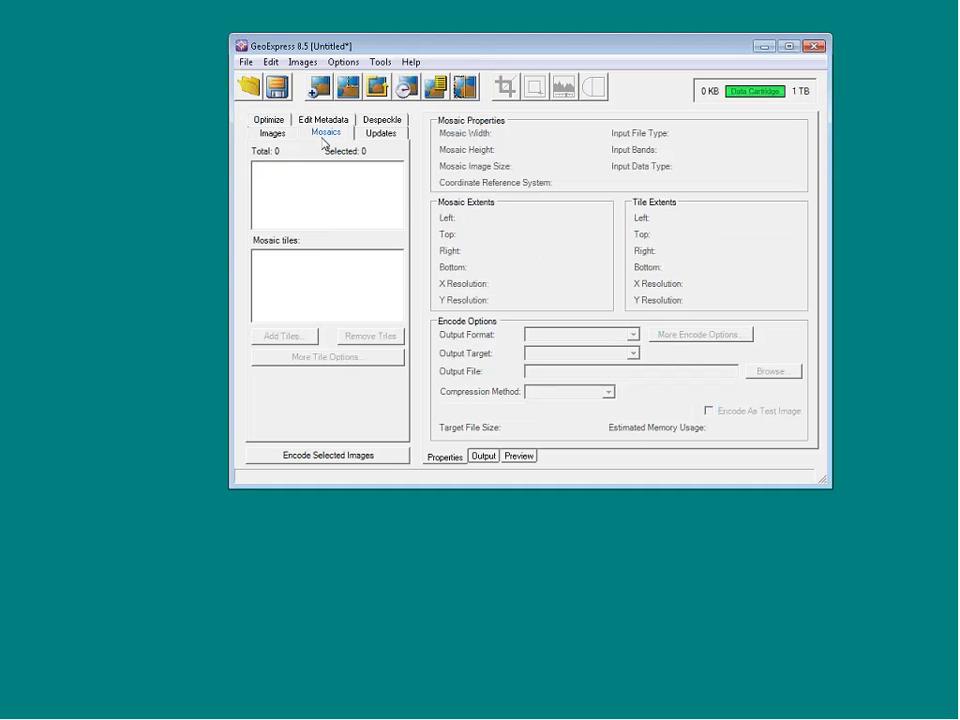
click(348, 94)
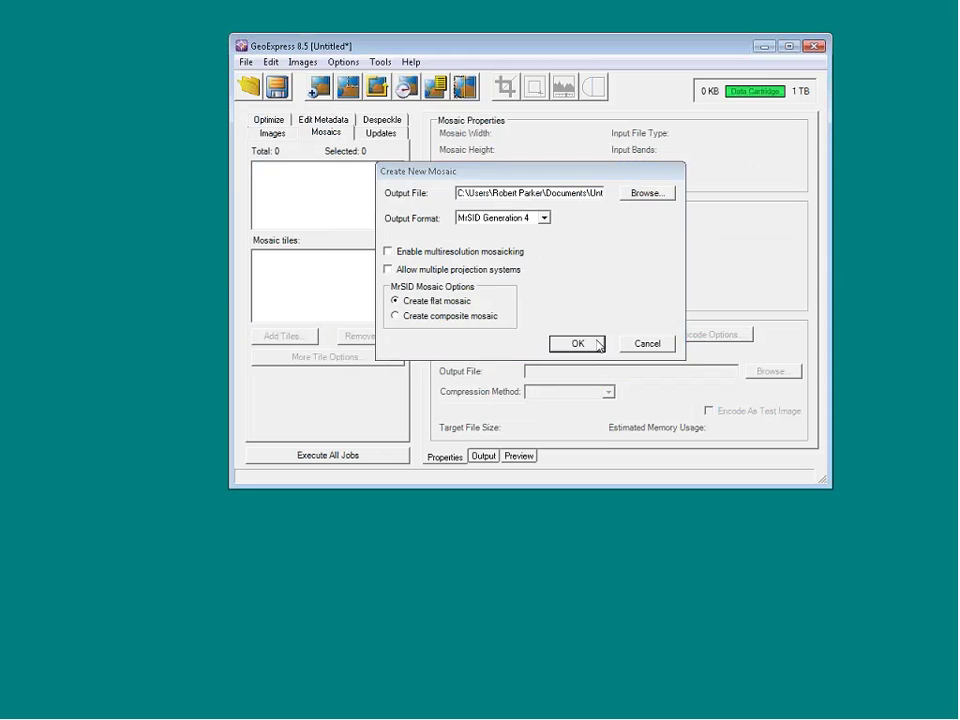
click(570, 343)
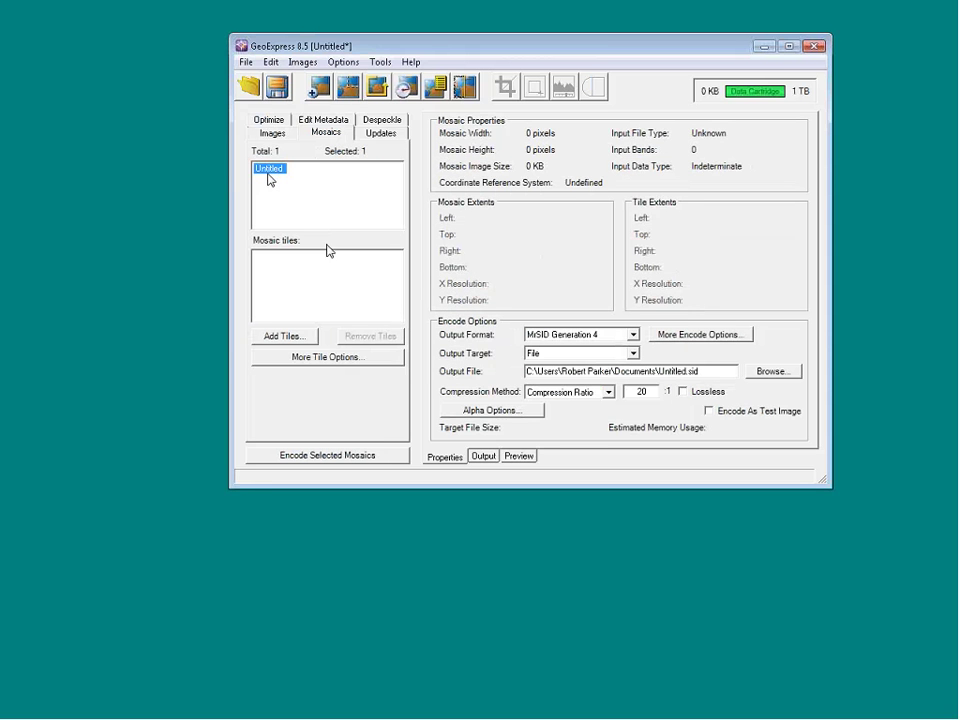
Step: Add the images mg2.sid and mg3.sid as tiles to the untitled mosaic
click(291, 336)
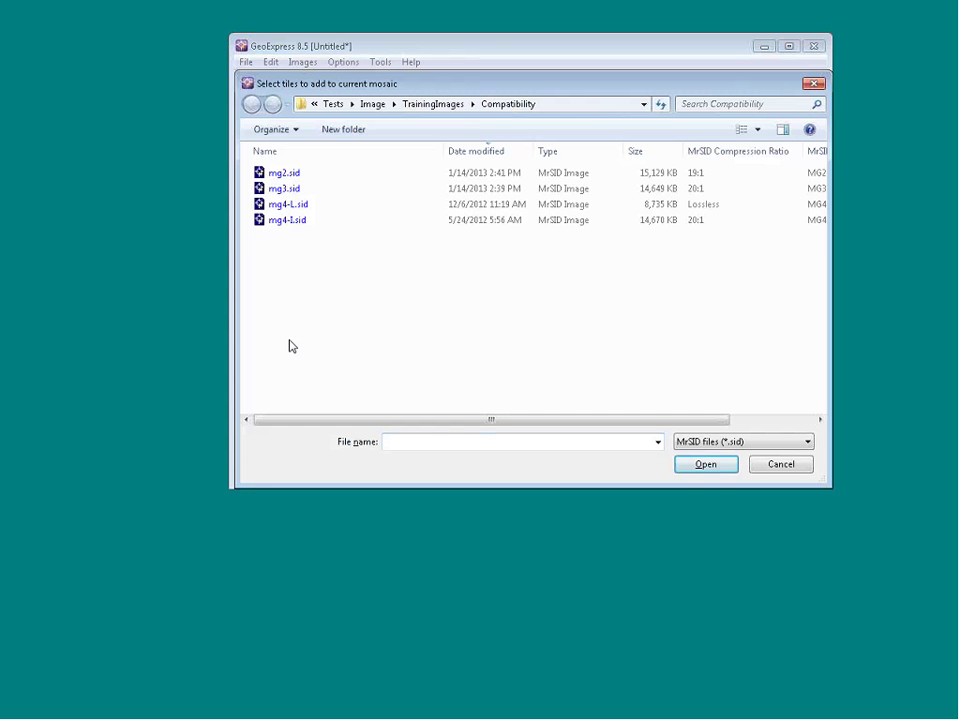
drag(316, 302, 272, 214)
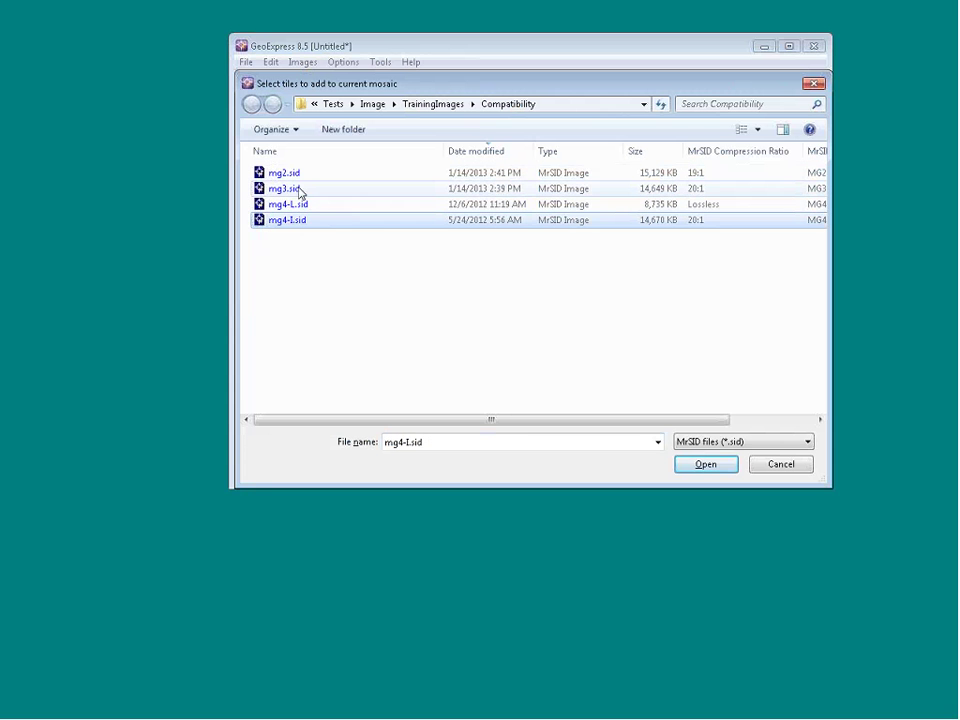
drag(247, 171, 291, 192)
click(706, 465)
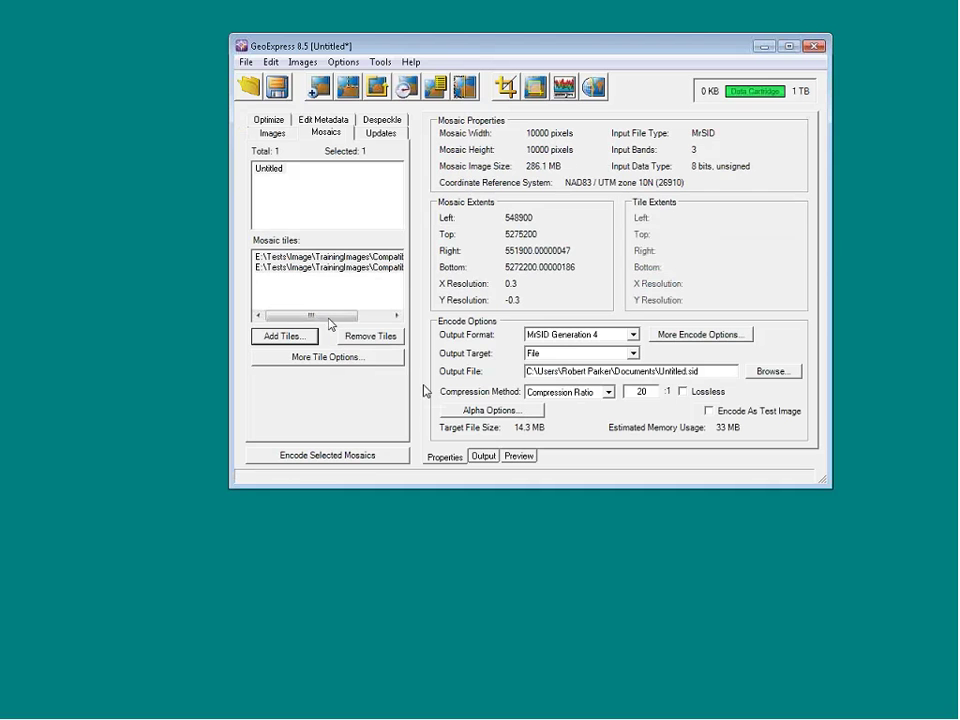
Step: Remove the untitled mosaic with its two tiles from the mosaic list
click(281, 181)
click(271, 169)
right_click(272, 170)
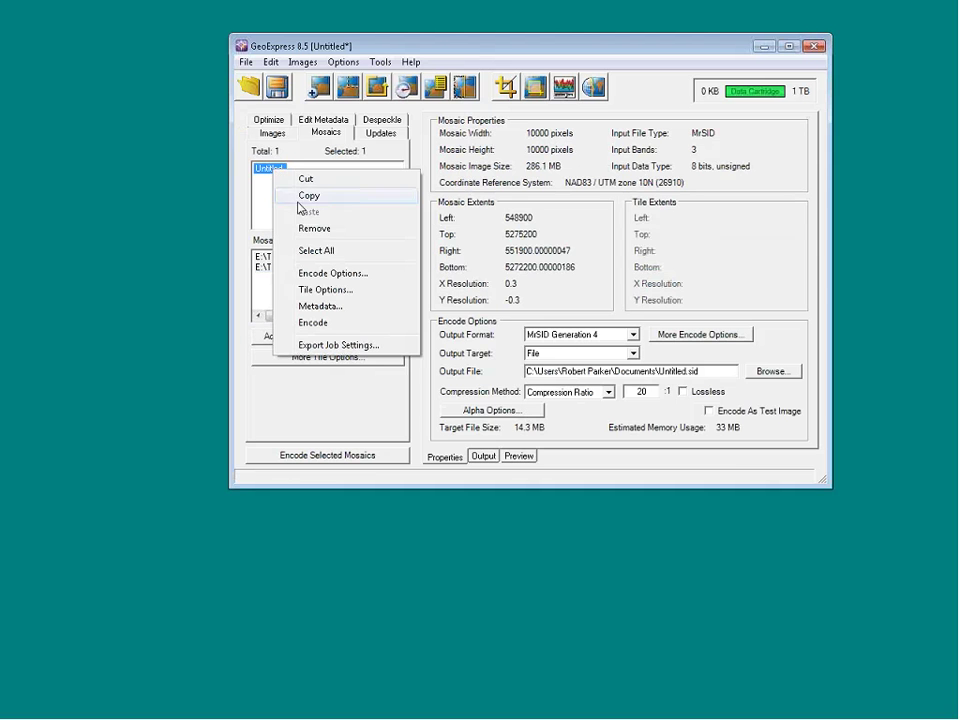
click(311, 231)
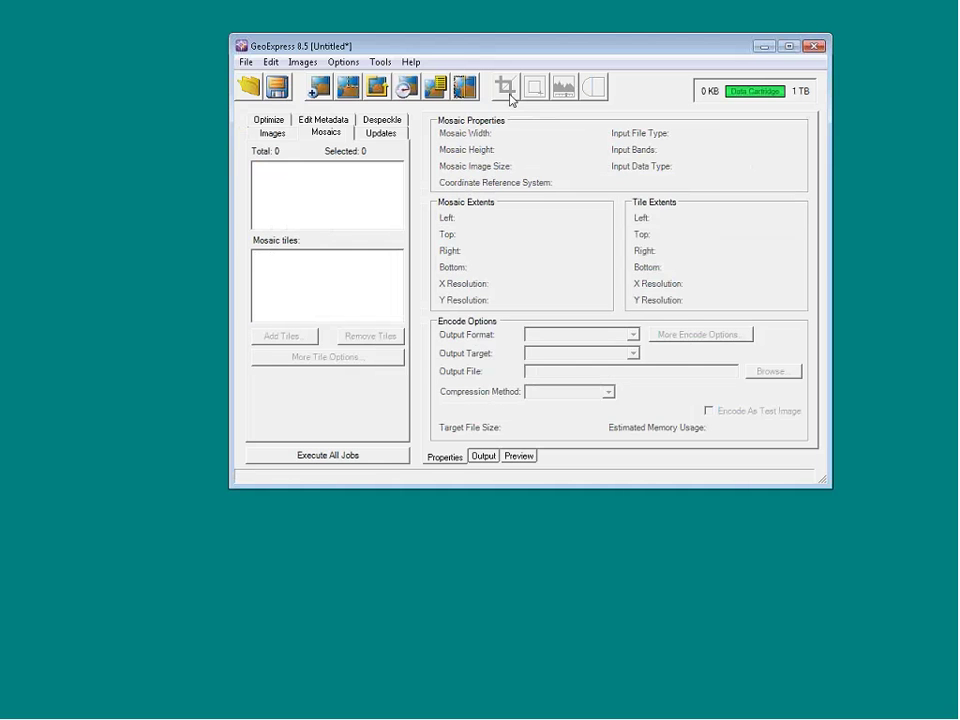
Step: Create another flat MrSID Generation 4 mosaic and add mg3.sid as its only tile
click(333, 88)
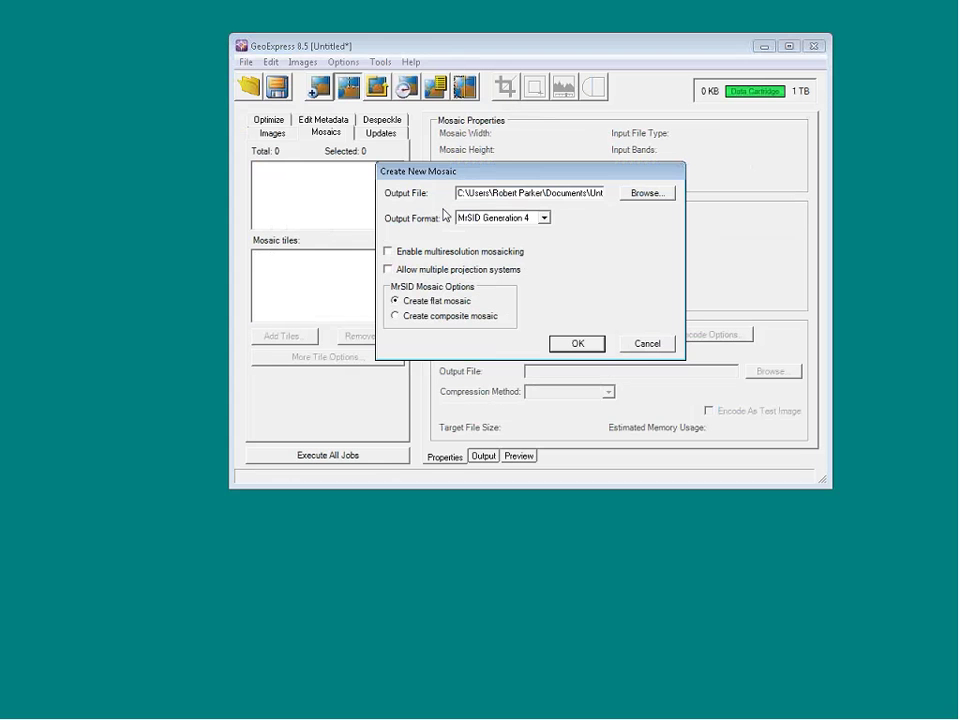
click(572, 344)
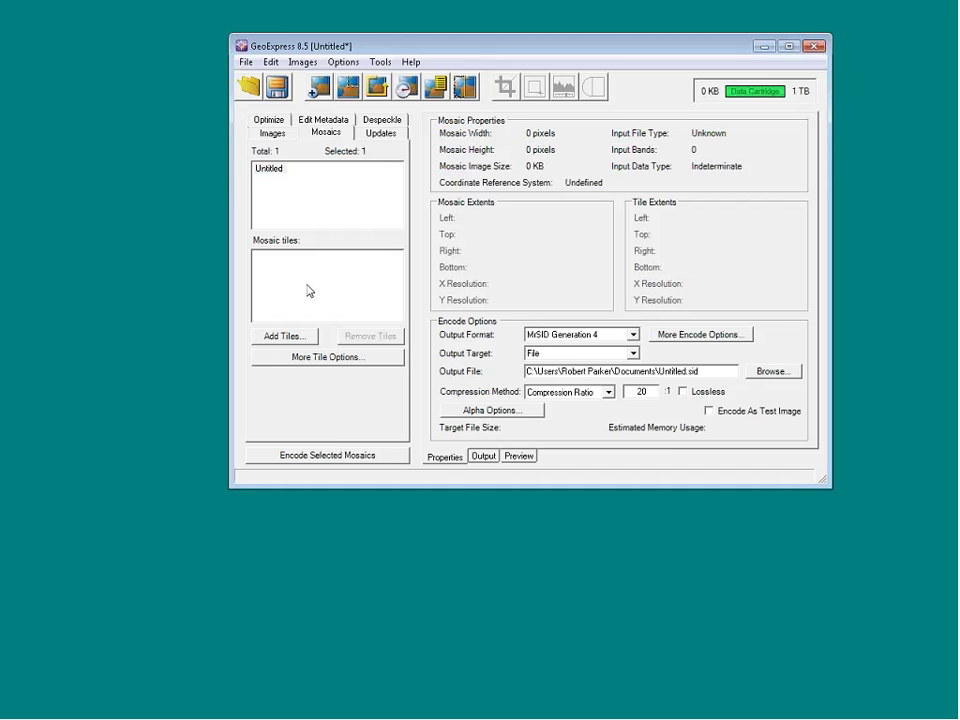
click(284, 336)
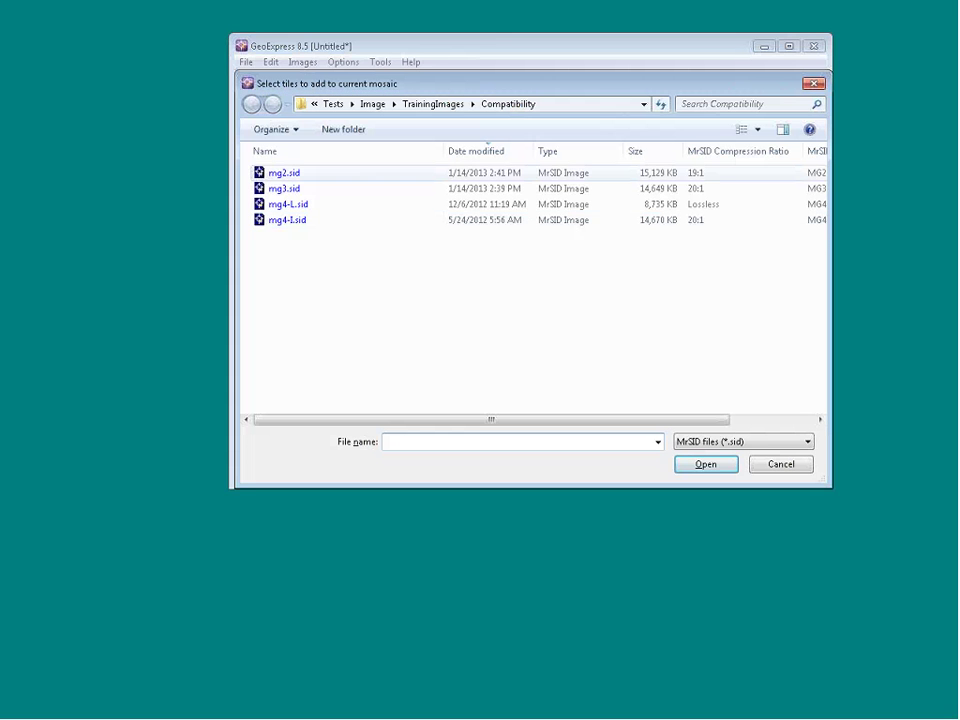
double_click(280, 189)
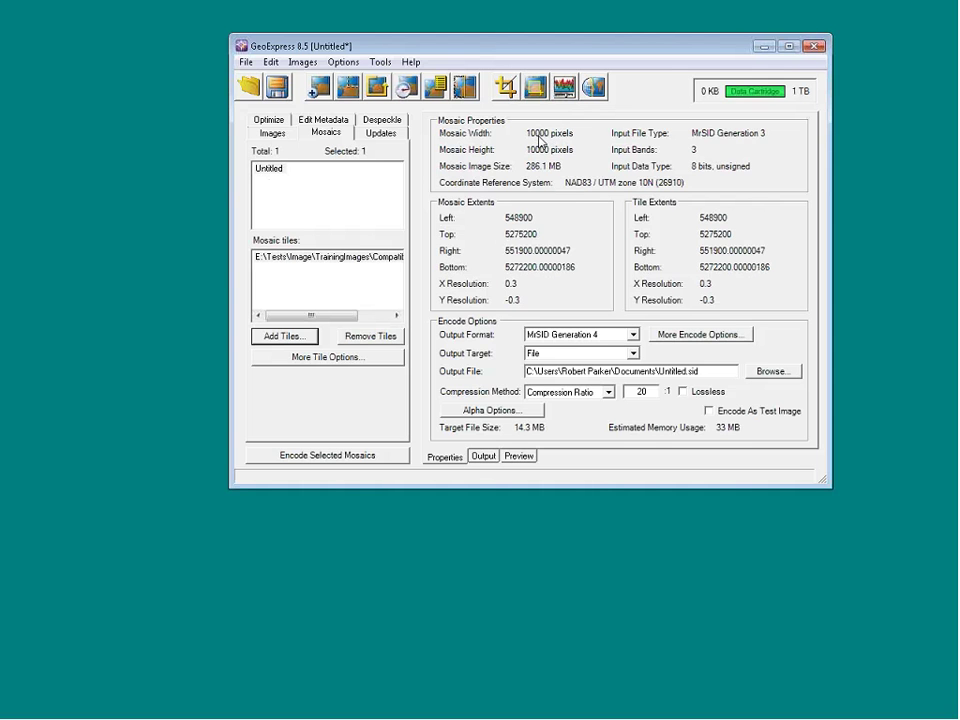
Step: Compare the Images job list with the untitled mosaic's tile list and encode options
click(270, 133)
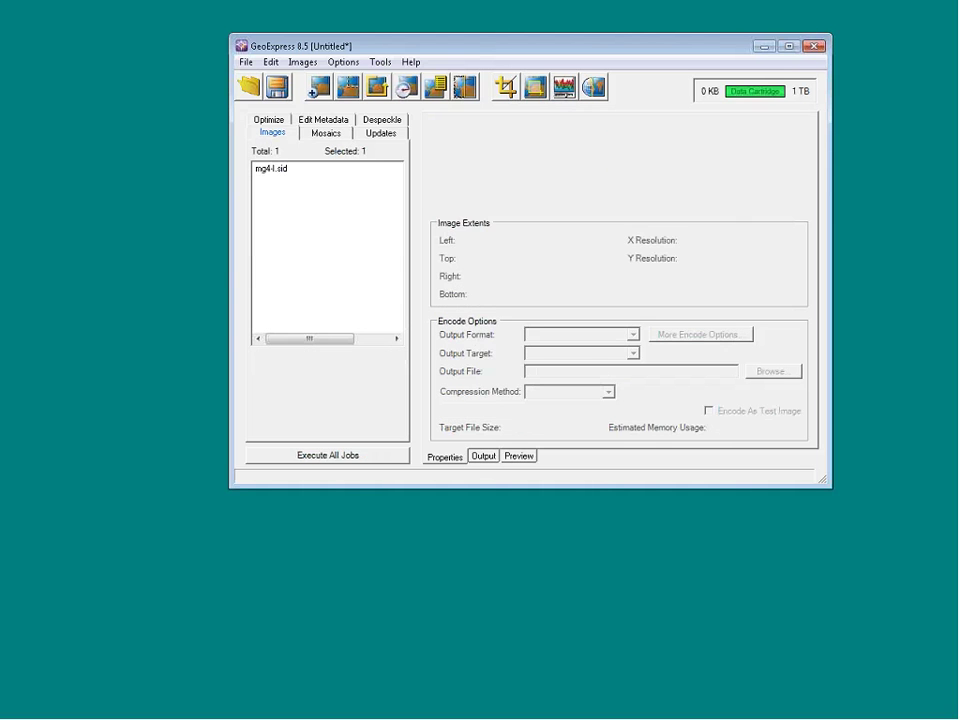
click(321, 134)
click(285, 135)
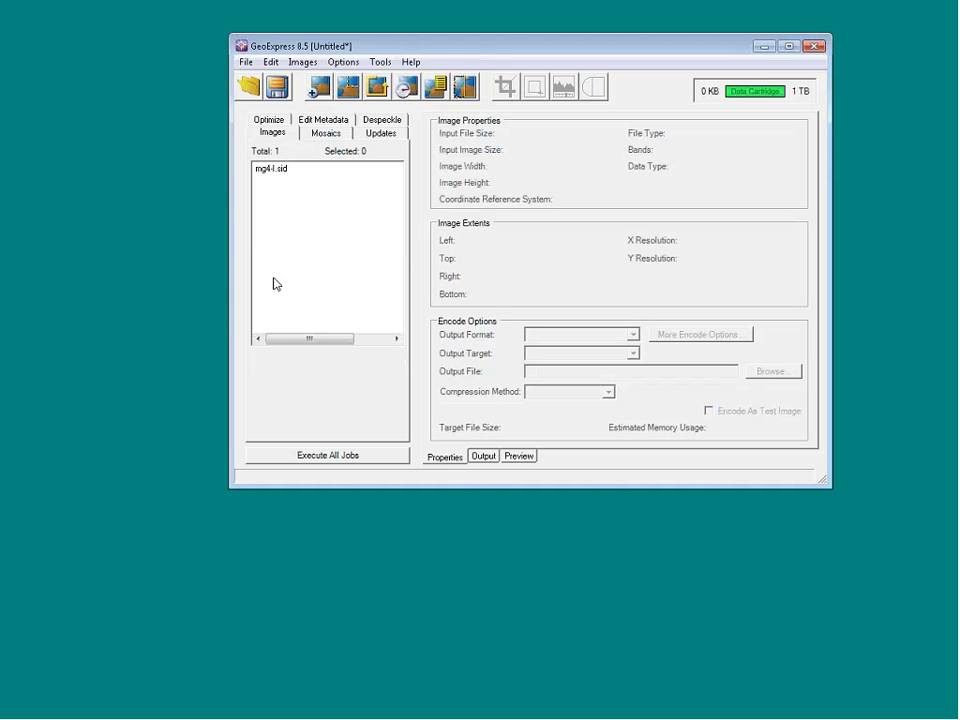
click(330, 134)
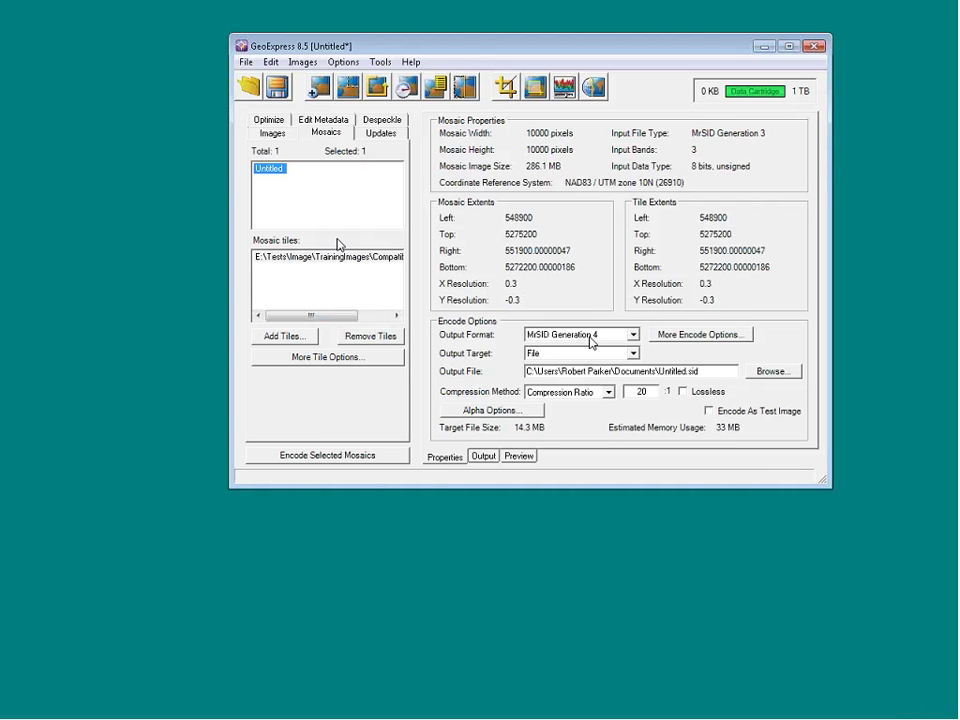
Step: Examine the input file formats available for mosaic tiles, and close the selection without adding any tile
click(285, 338)
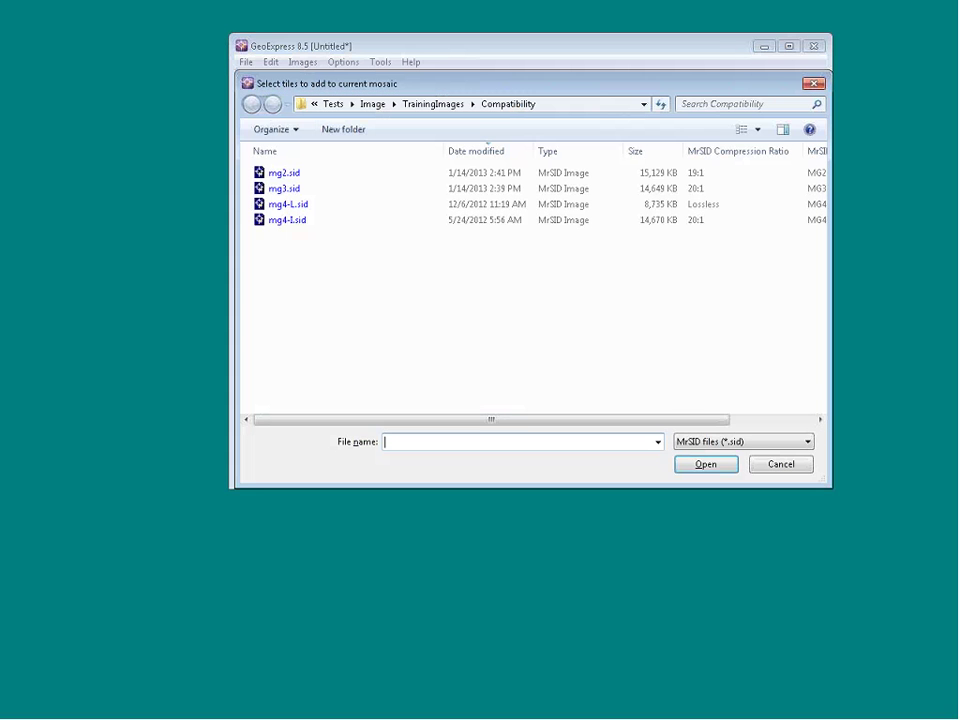
click(755, 444)
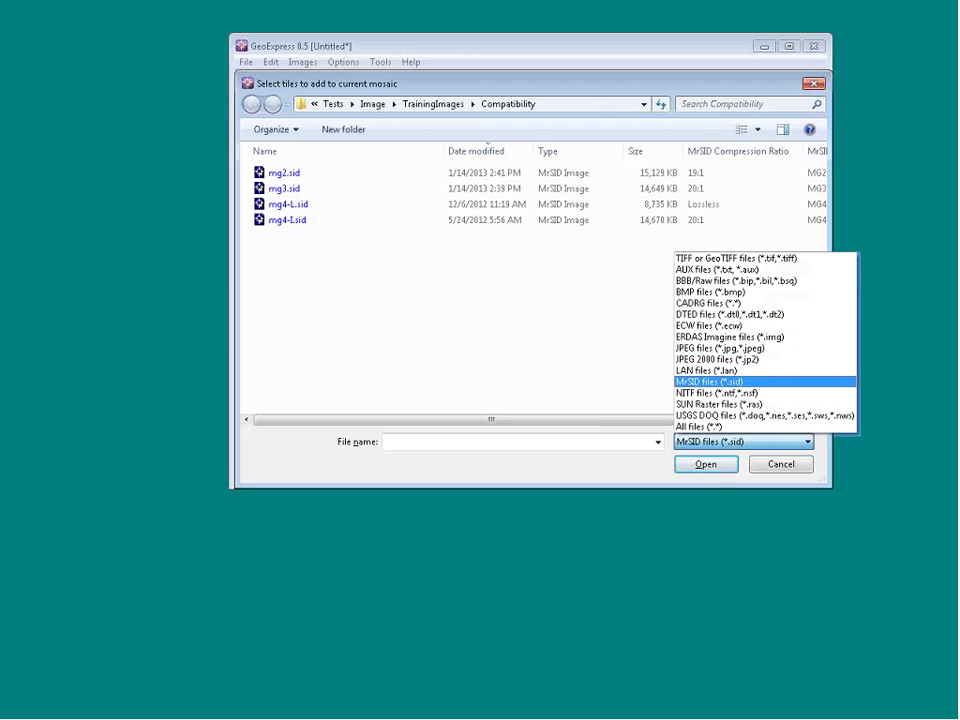
click(791, 469)
click(791, 469)
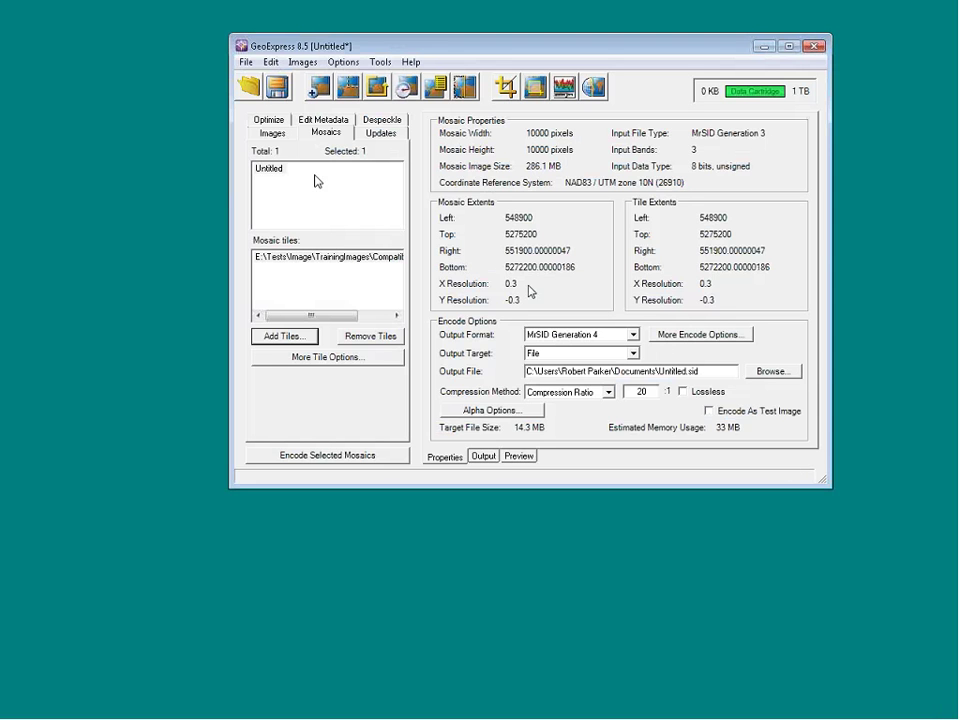
click(268, 170)
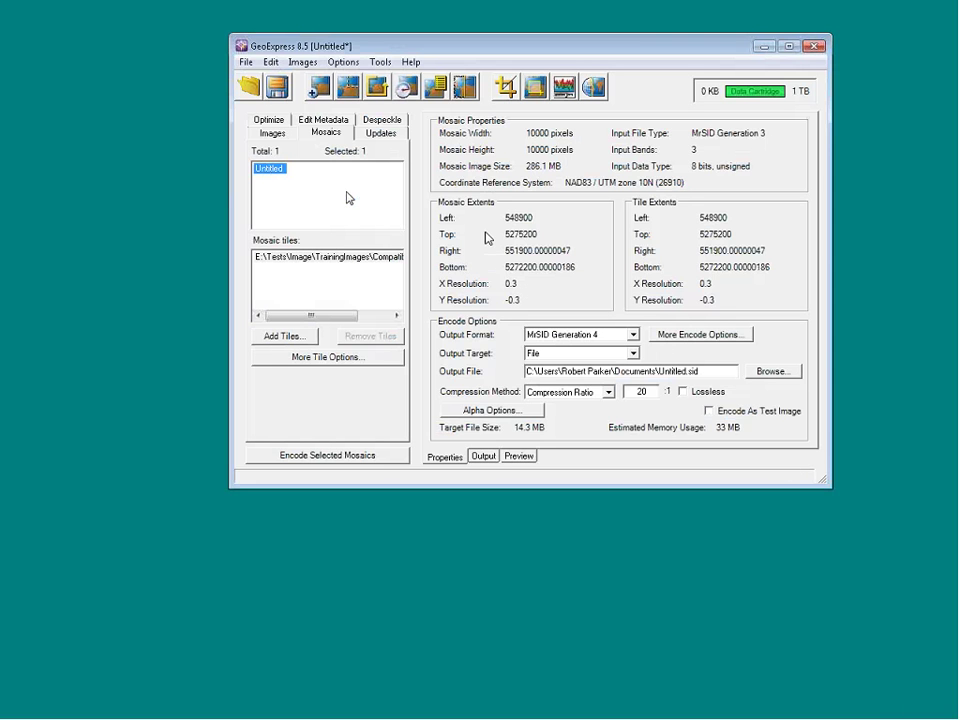
click(274, 134)
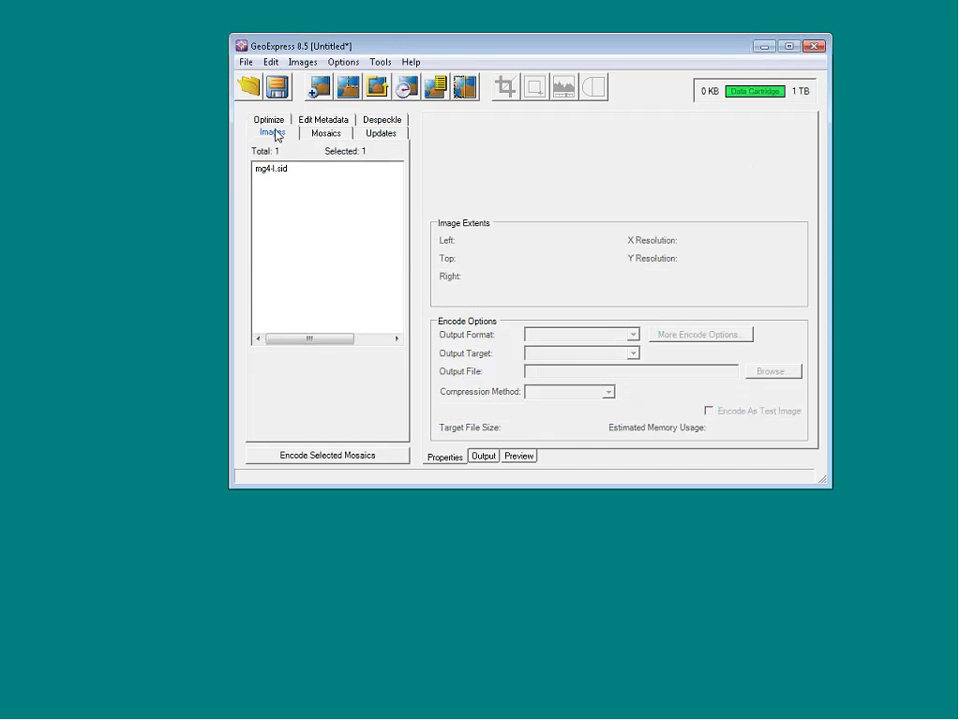
click(326, 133)
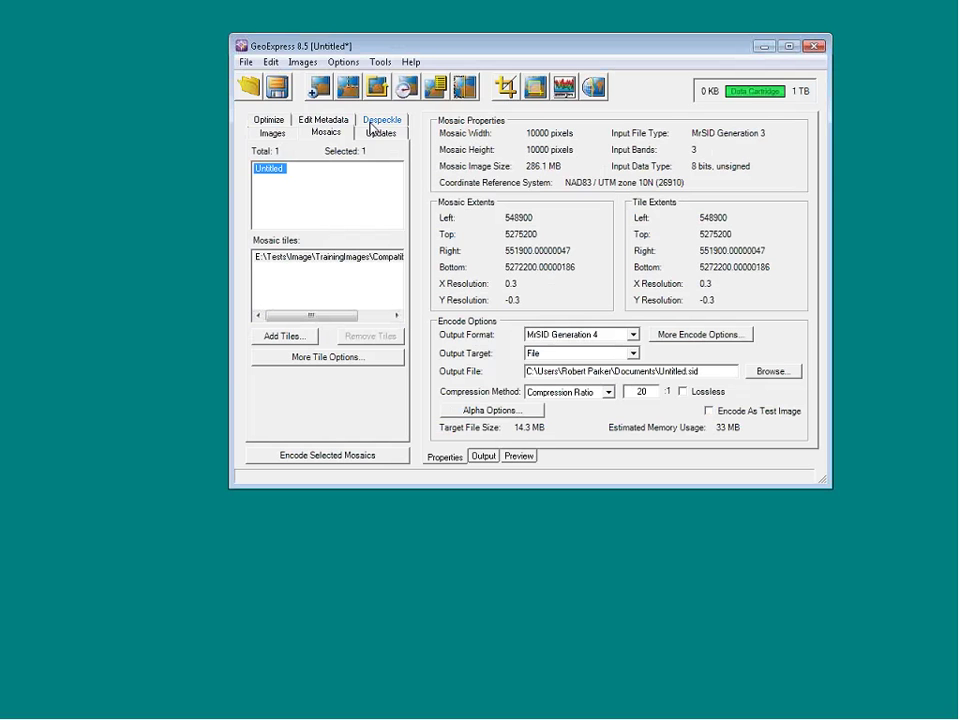
Step: Add 3735-mg3_20-1_despeckled.sid from the Large folder in TrainingImages as an Optimize job
click(274, 125)
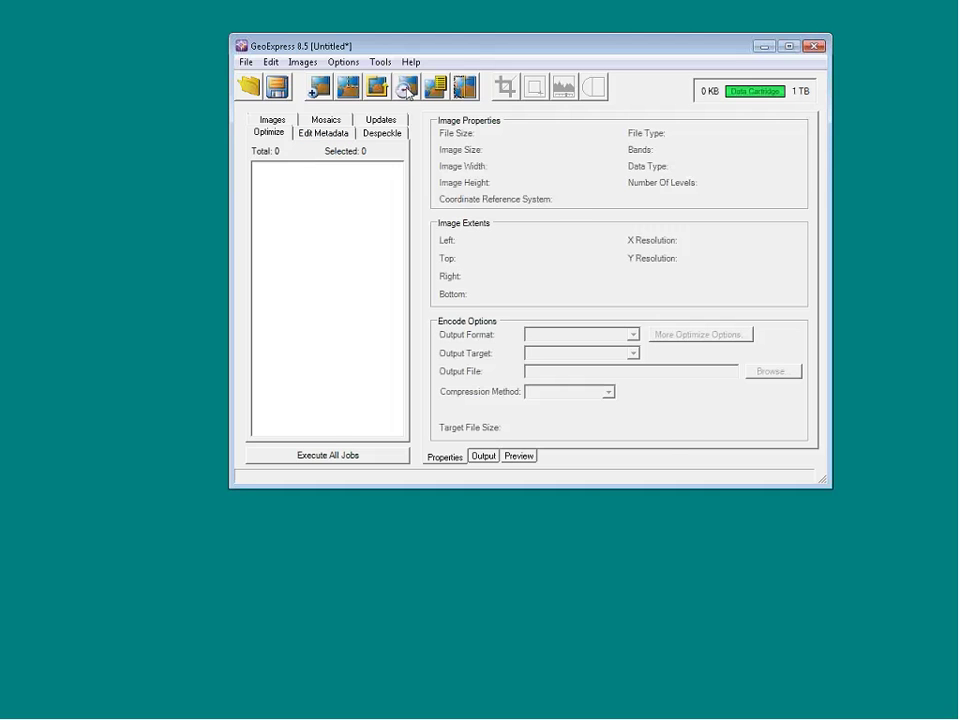
click(406, 88)
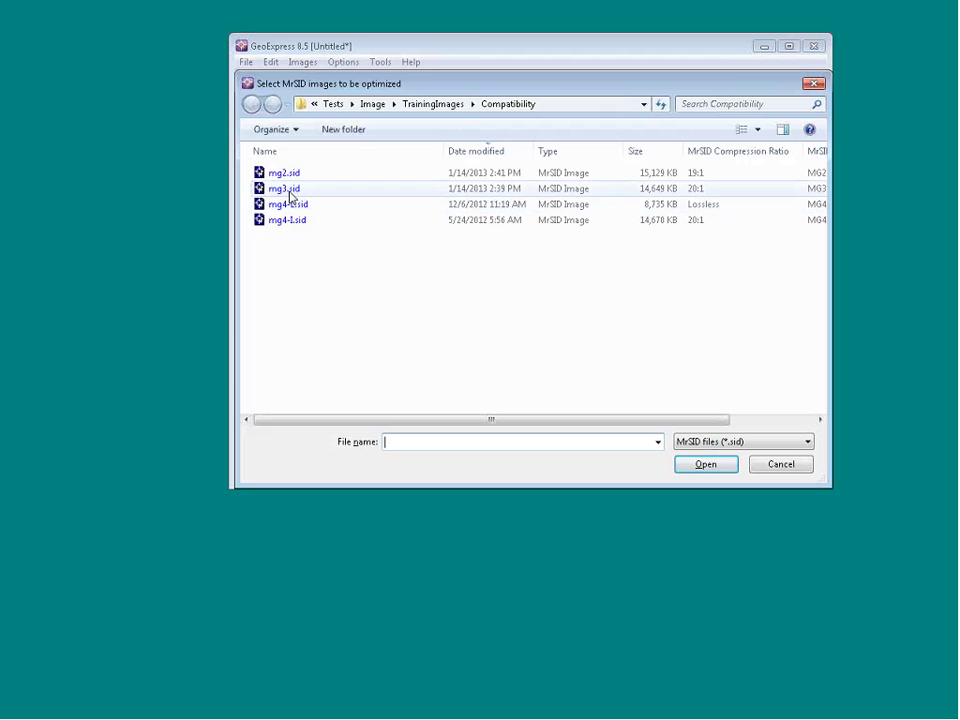
click(445, 110)
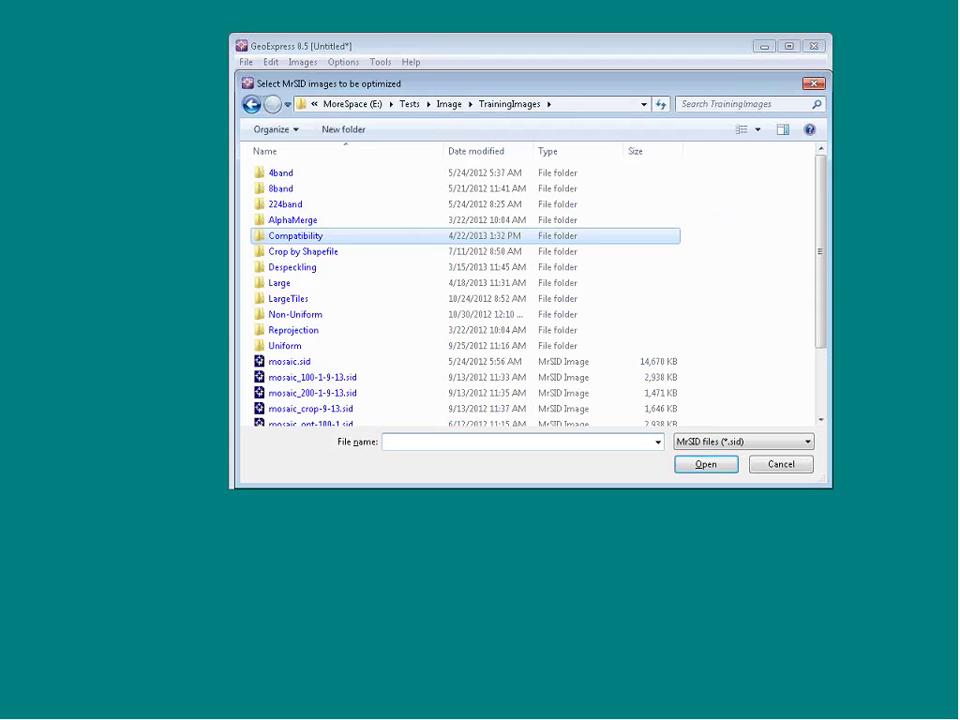
double_click(277, 284)
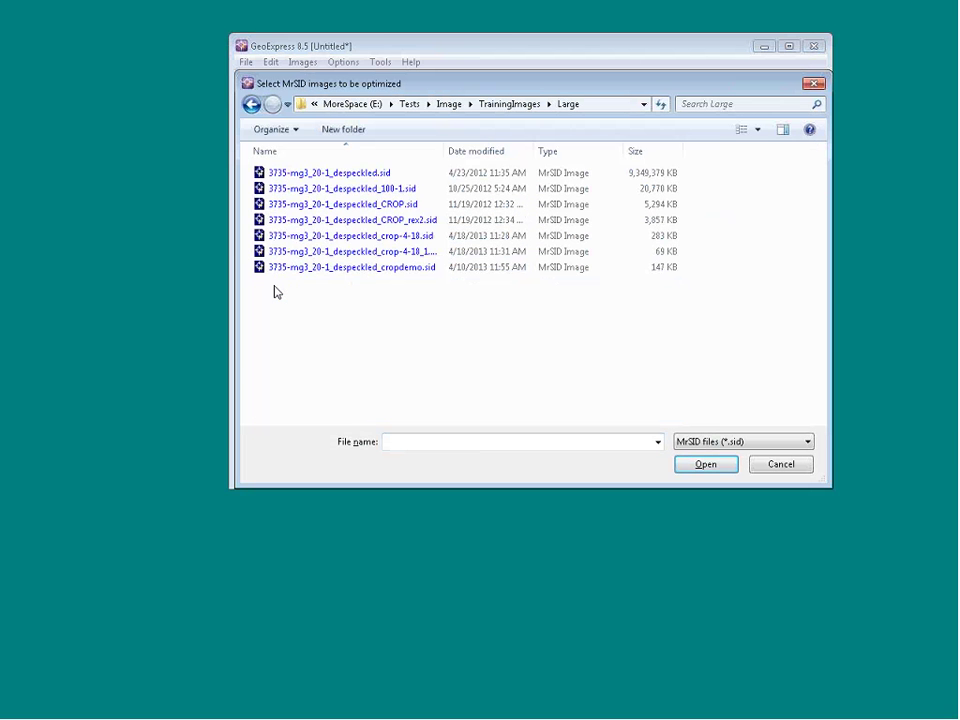
click(350, 176)
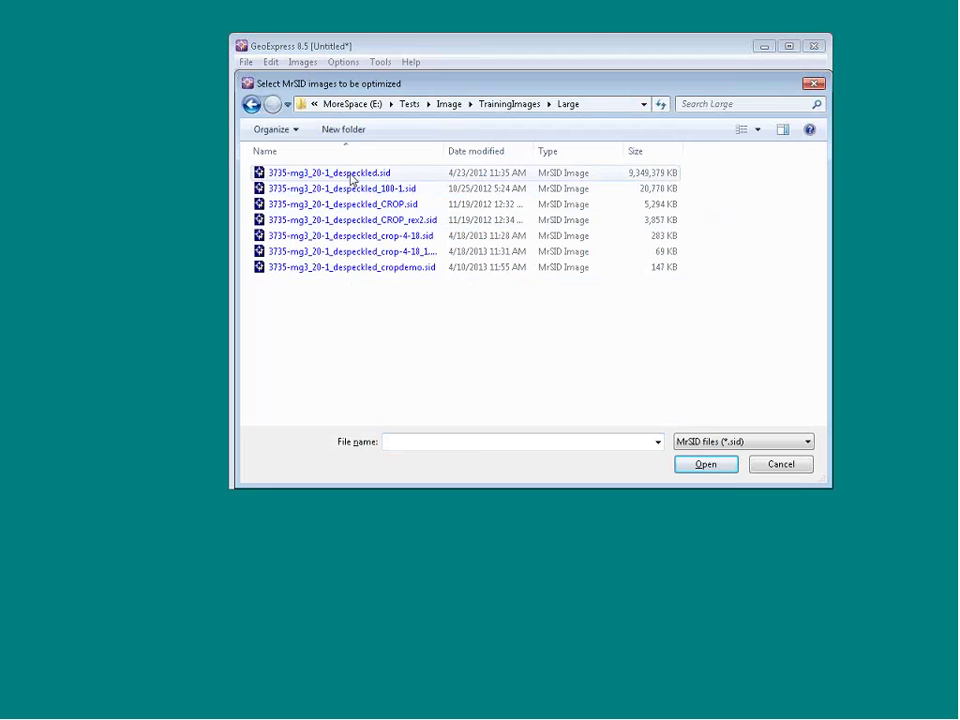
double_click(350, 178)
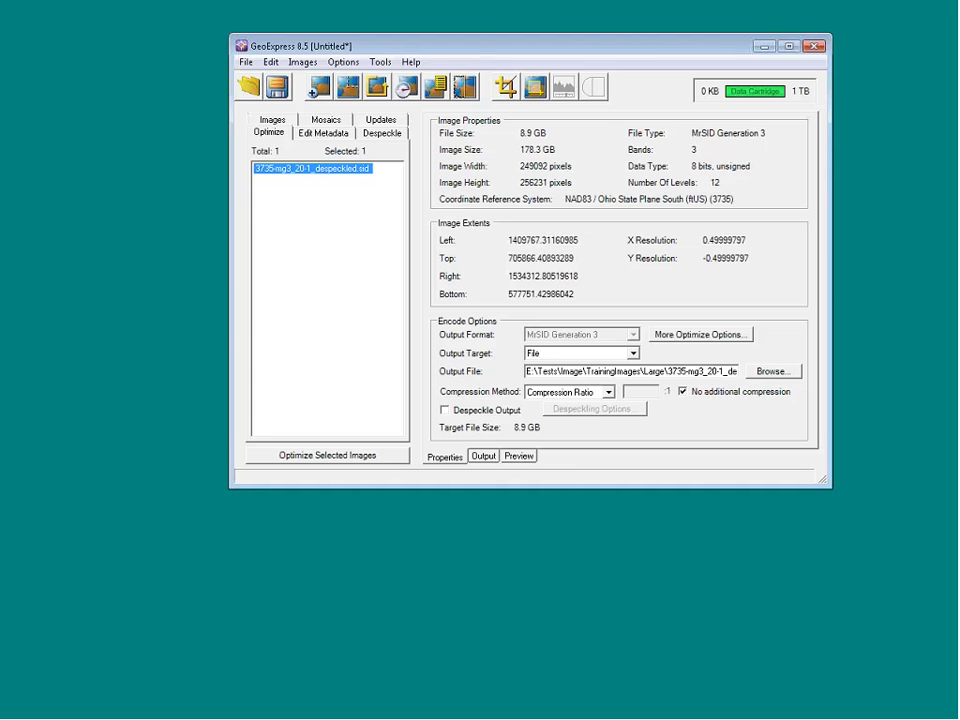
Step: Preview the despeckled image and zoom in on the city area to a 1:2 scale
click(519, 458)
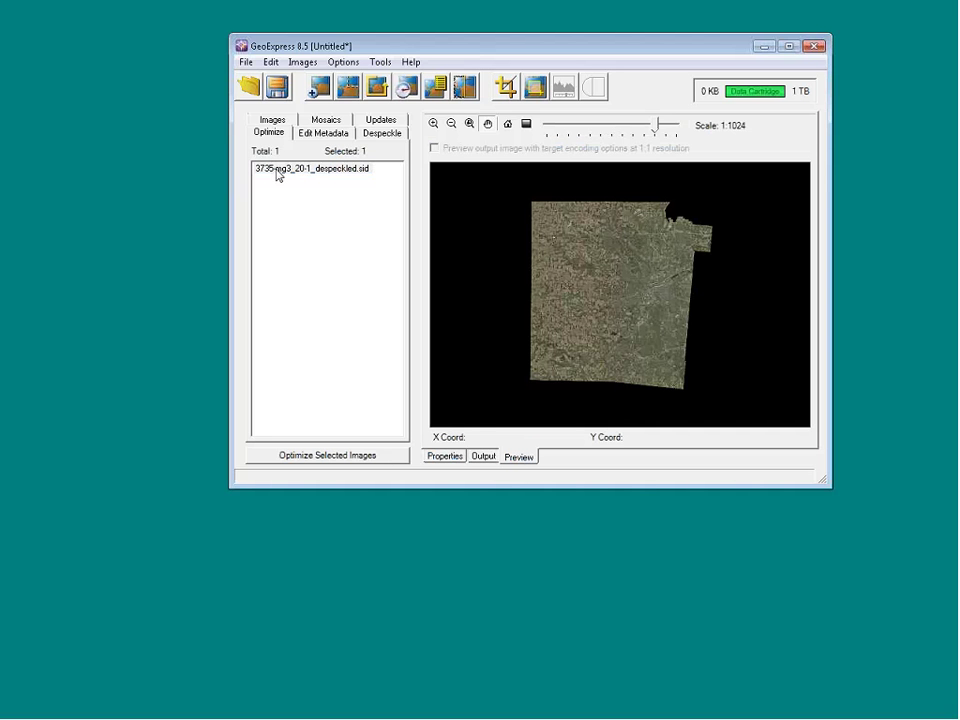
click(433, 124)
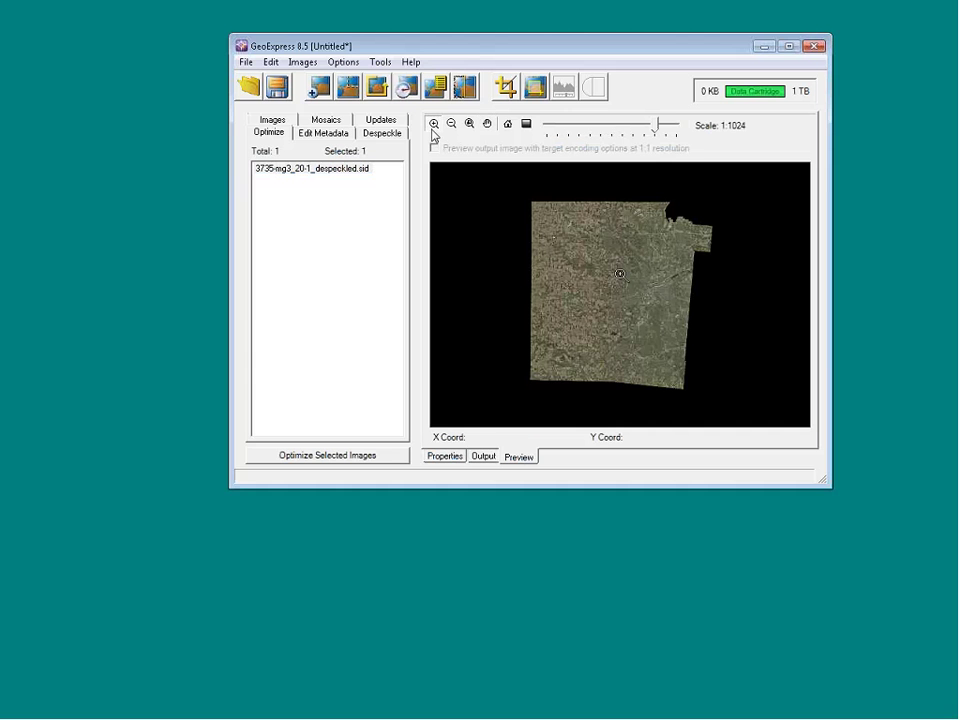
drag(632, 264, 667, 298)
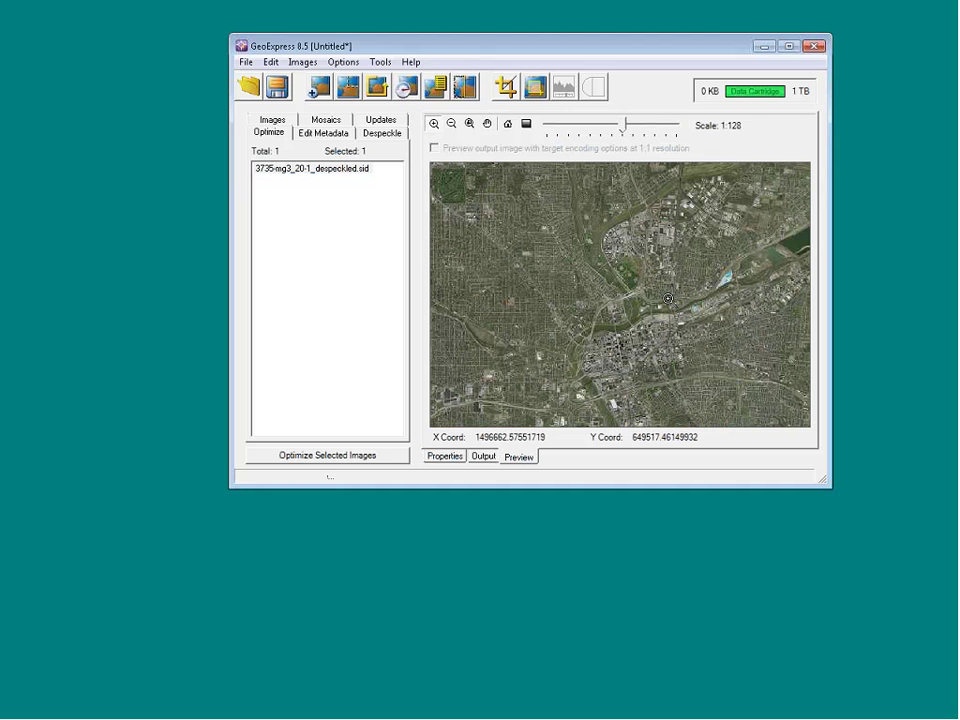
drag(661, 249, 607, 213)
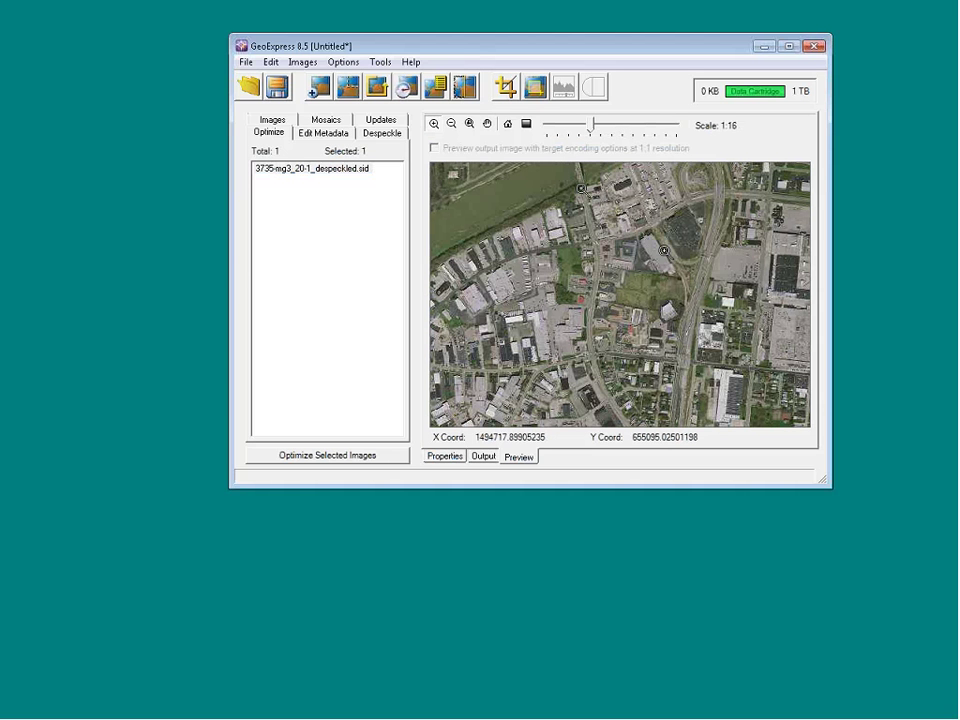
click(663, 251)
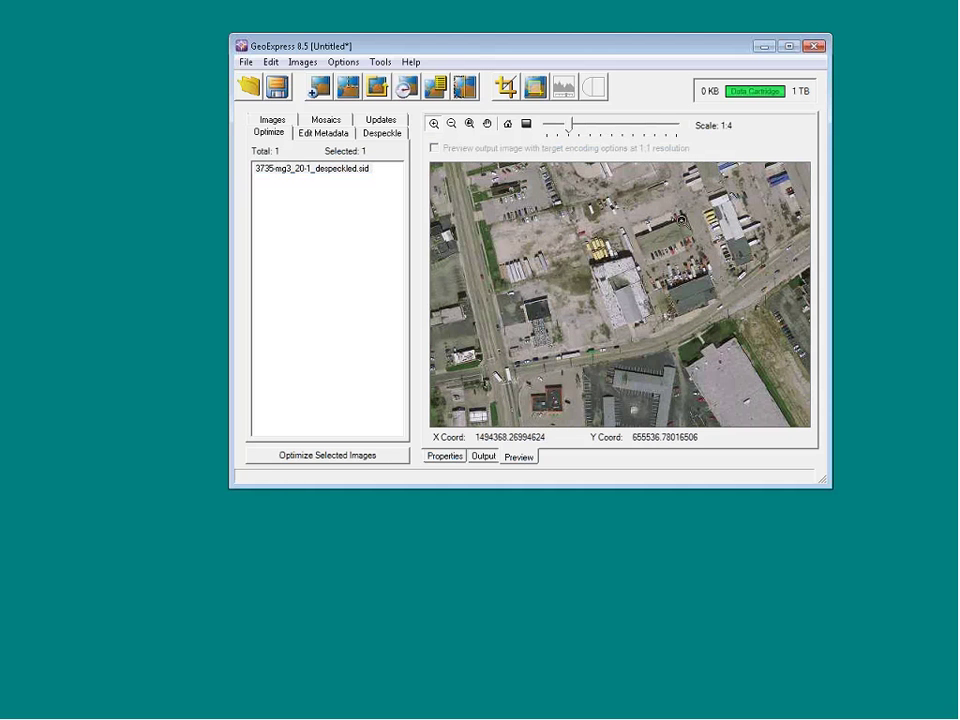
drag(687, 196, 802, 298)
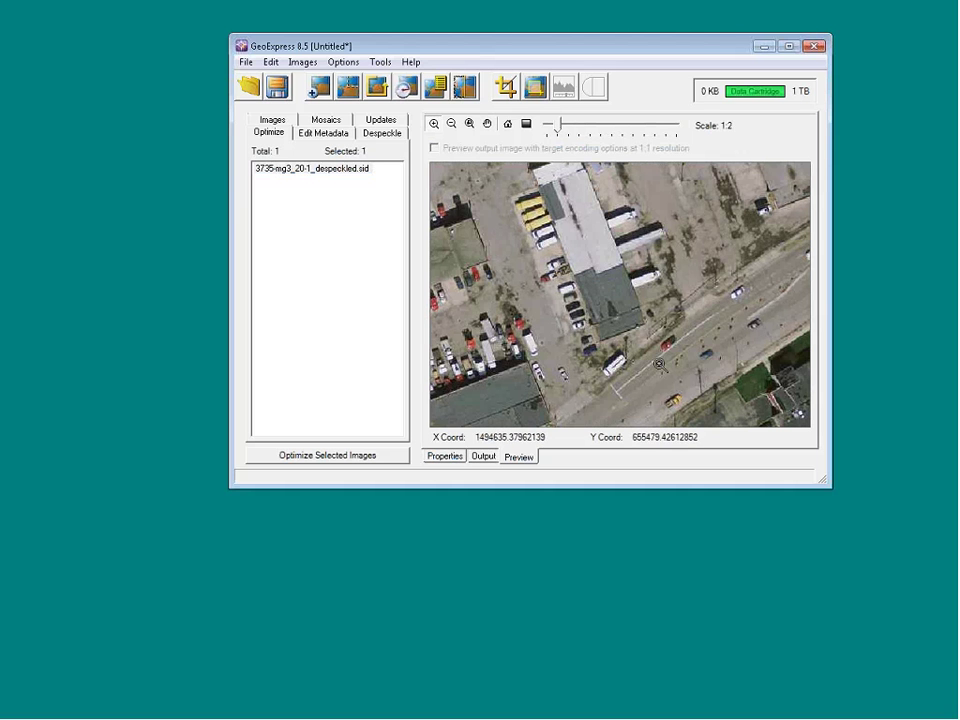
Step: Return the preview to the full image and zoom in on a farmhouse among the fields to a 1:2 scale
click(508, 124)
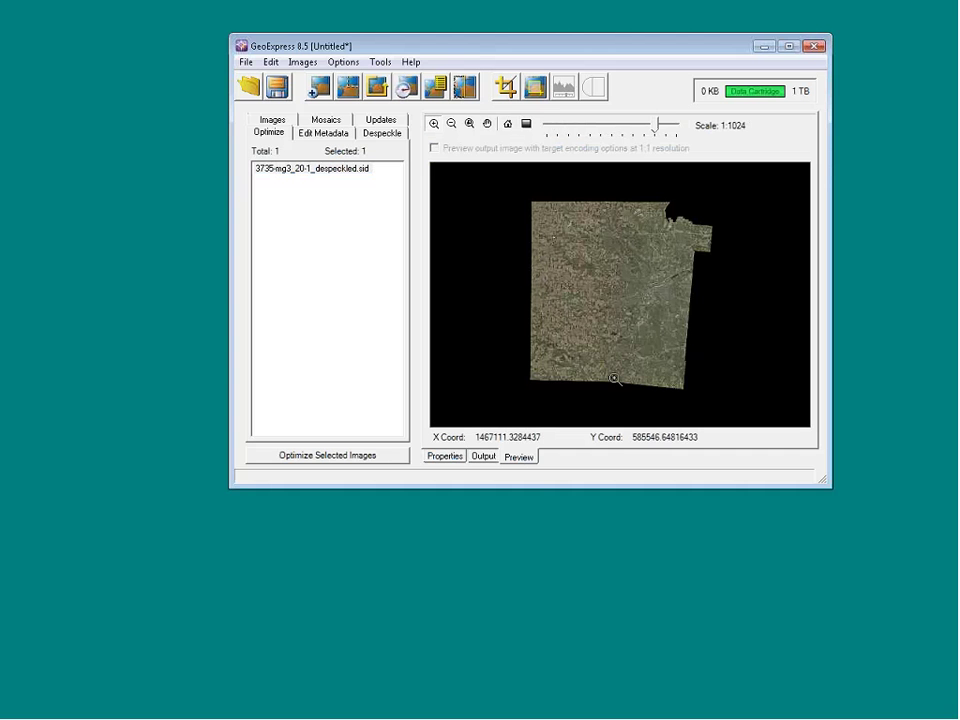
drag(570, 302, 584, 317)
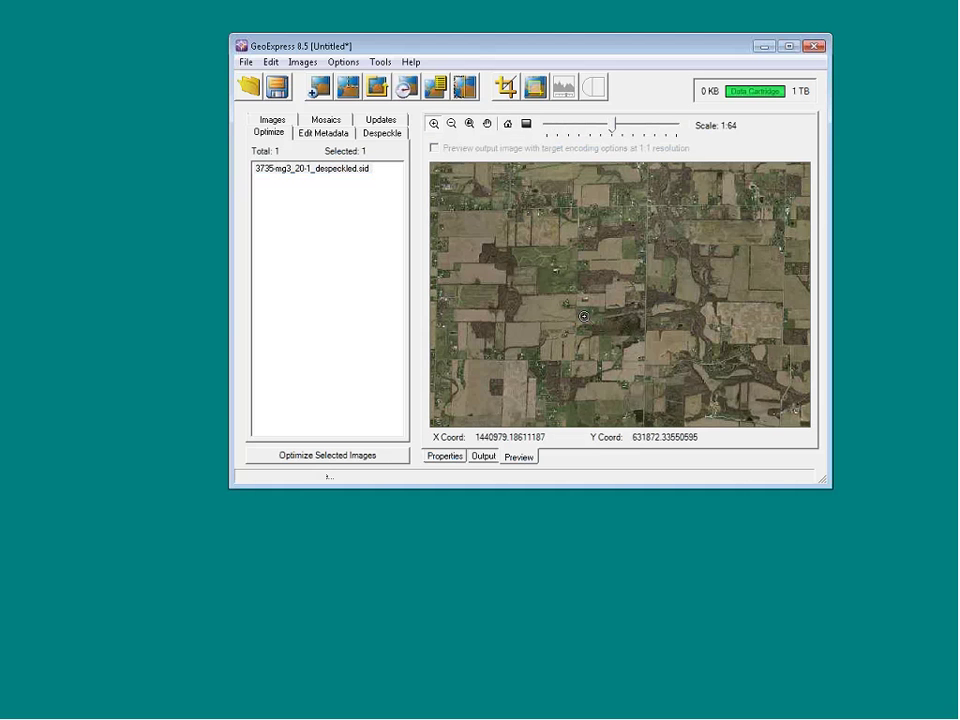
drag(567, 293, 600, 313)
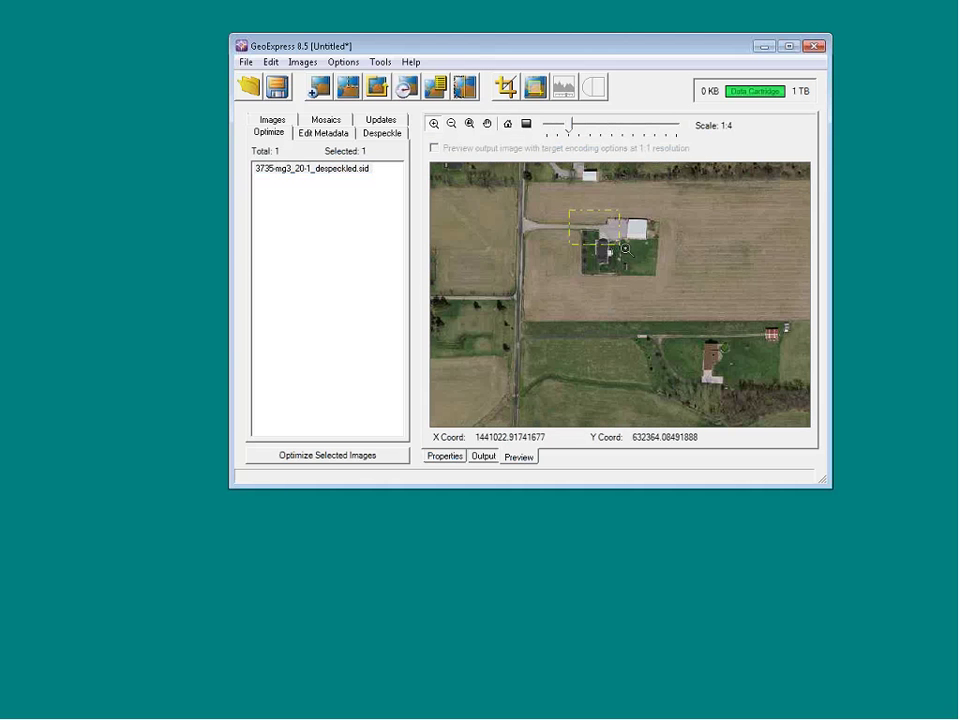
drag(525, 185, 688, 268)
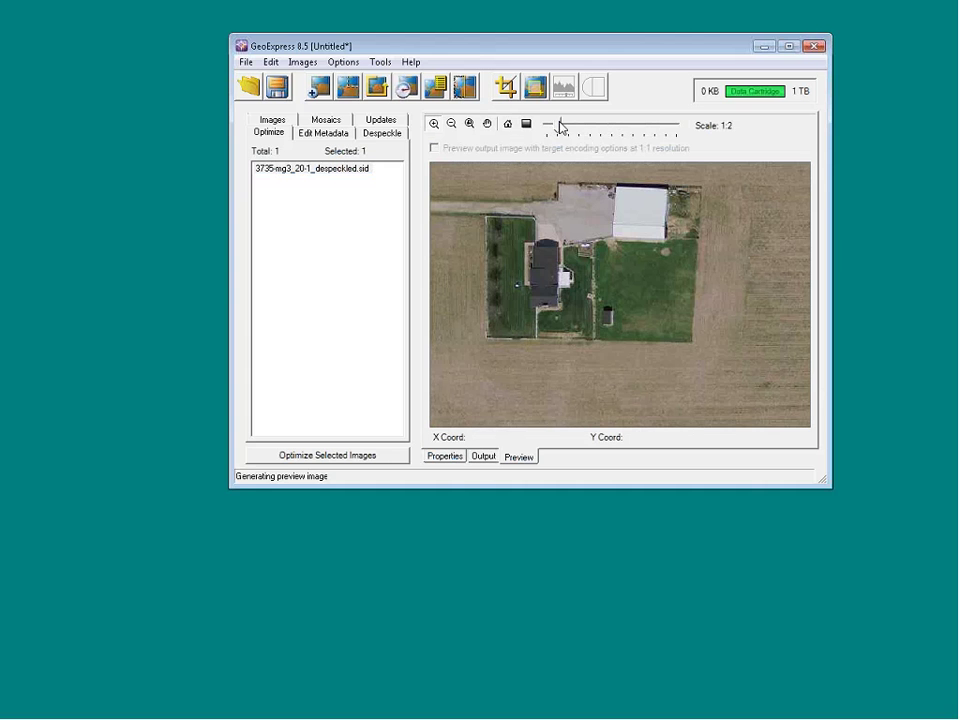
Step: View the preview at 1:1 resolution, reduce it to a 1:512 scale, and return to the full image with the pan tool active
click(526, 124)
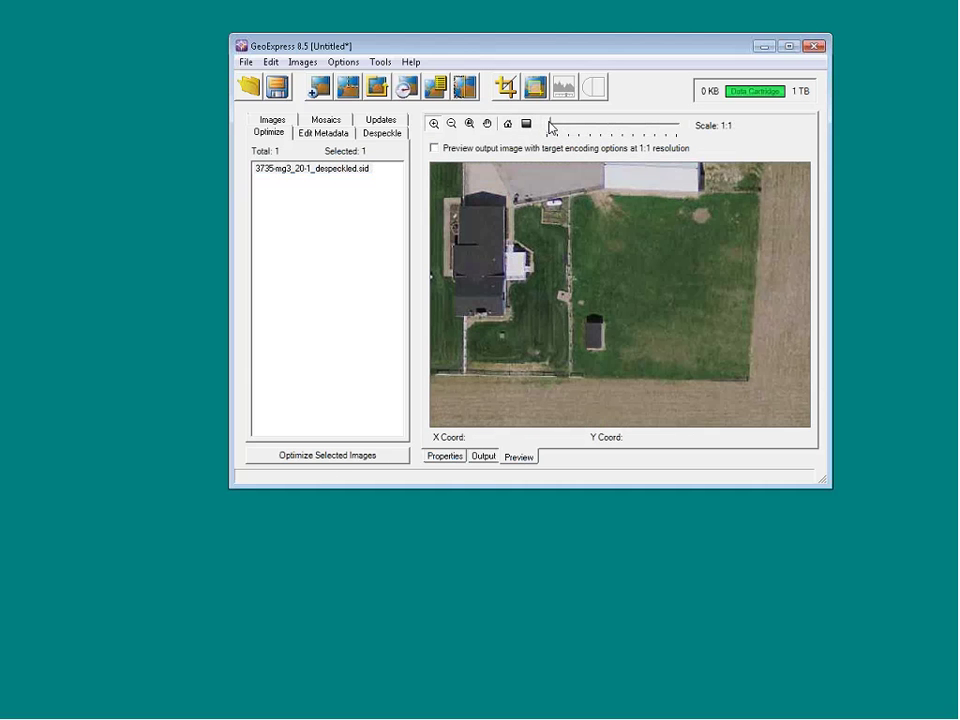
drag(549, 127, 642, 136)
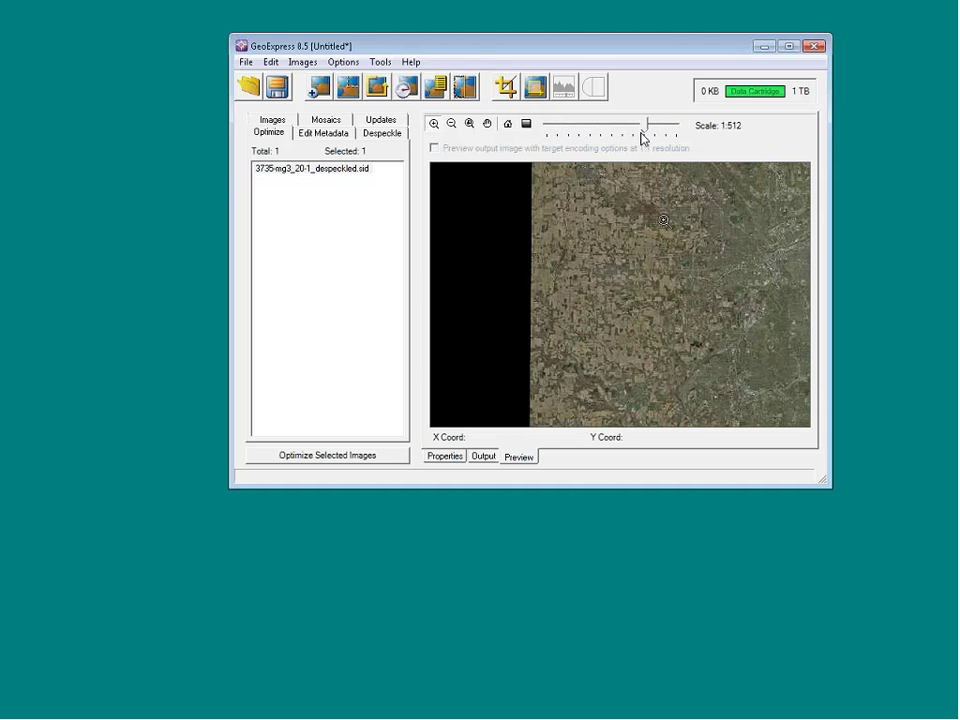
click(469, 124)
click(490, 125)
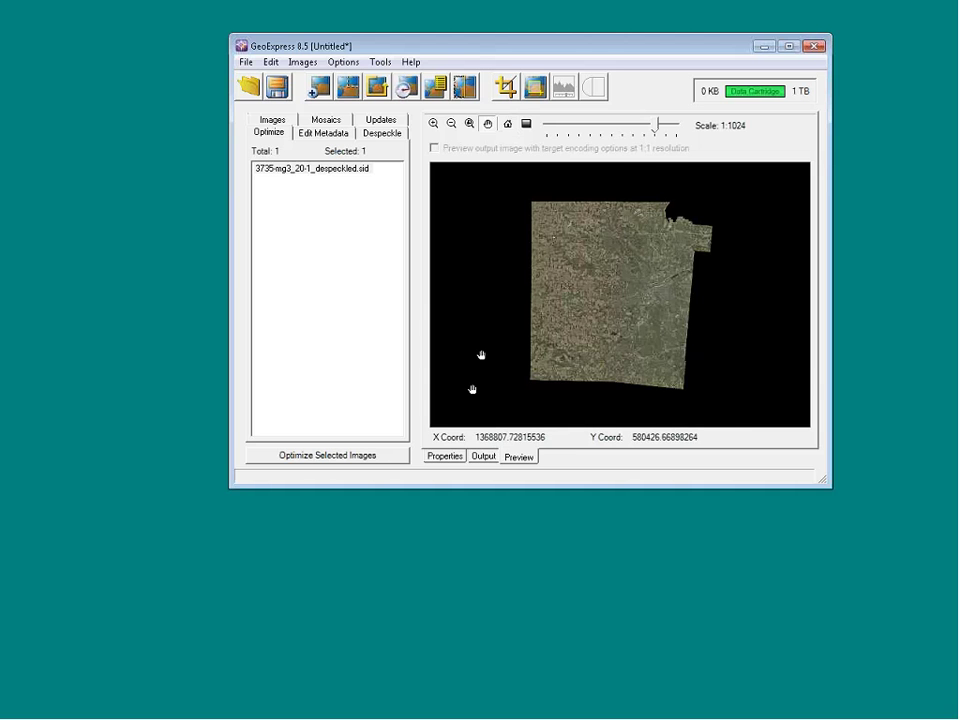
Step: Review the Optimize job's image properties and compare them with its full preview
click(445, 456)
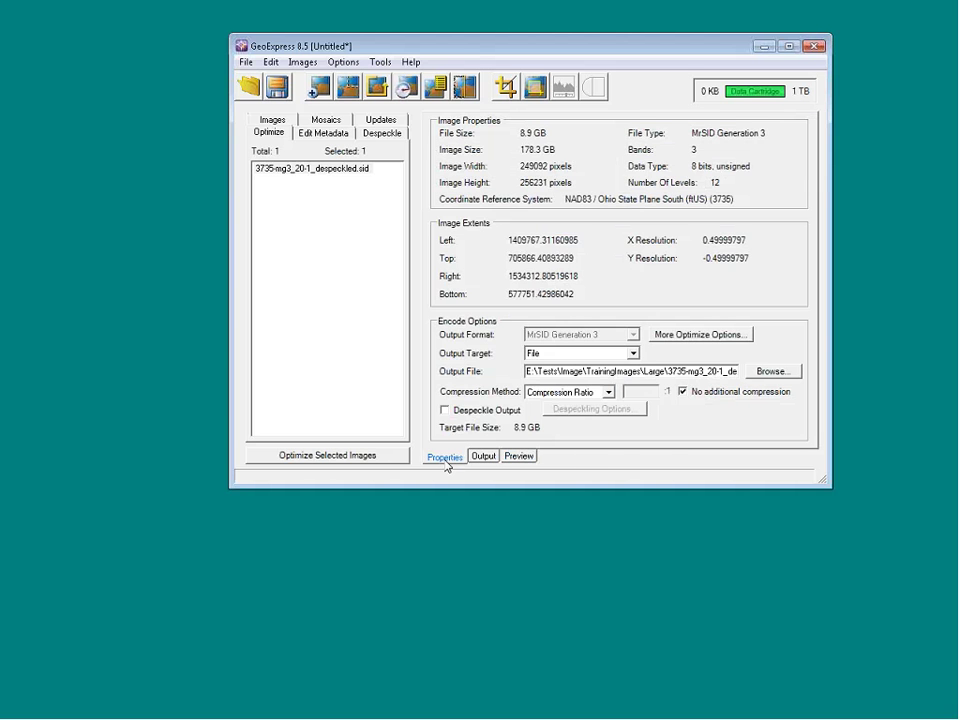
click(522, 458)
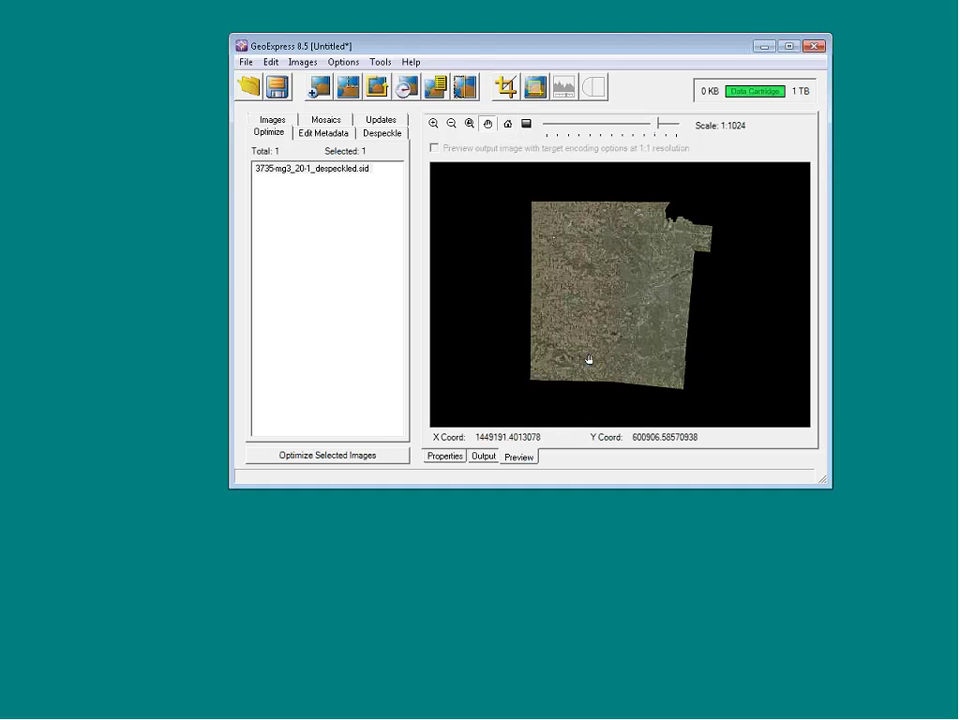
click(446, 458)
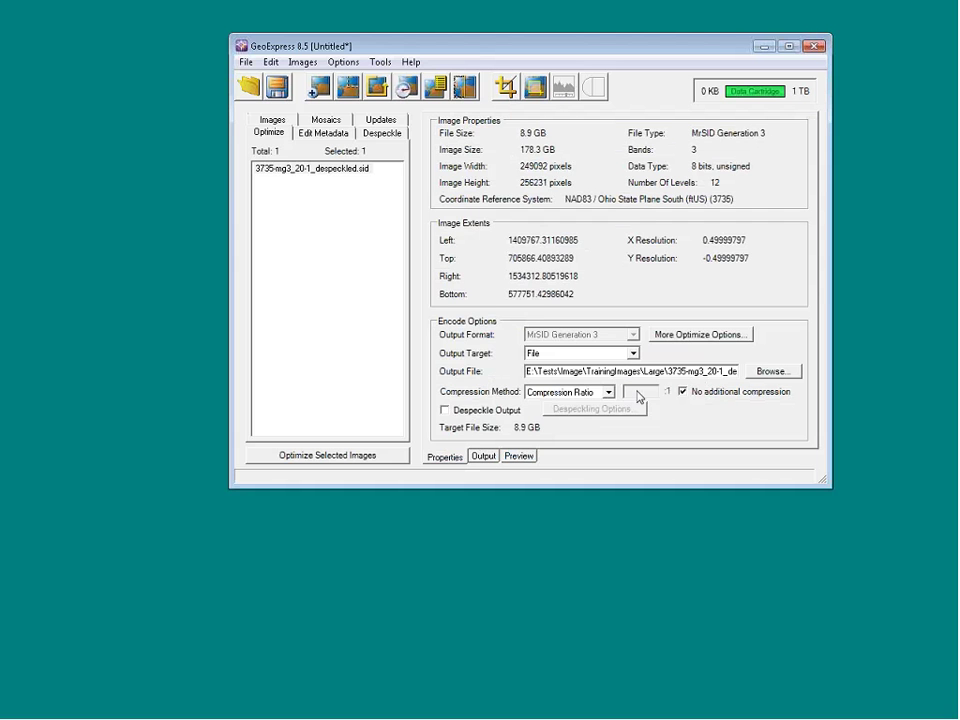
Step: Try turning off No additional compression to allow a custom compression ratio, and turn the option back on
click(318, 172)
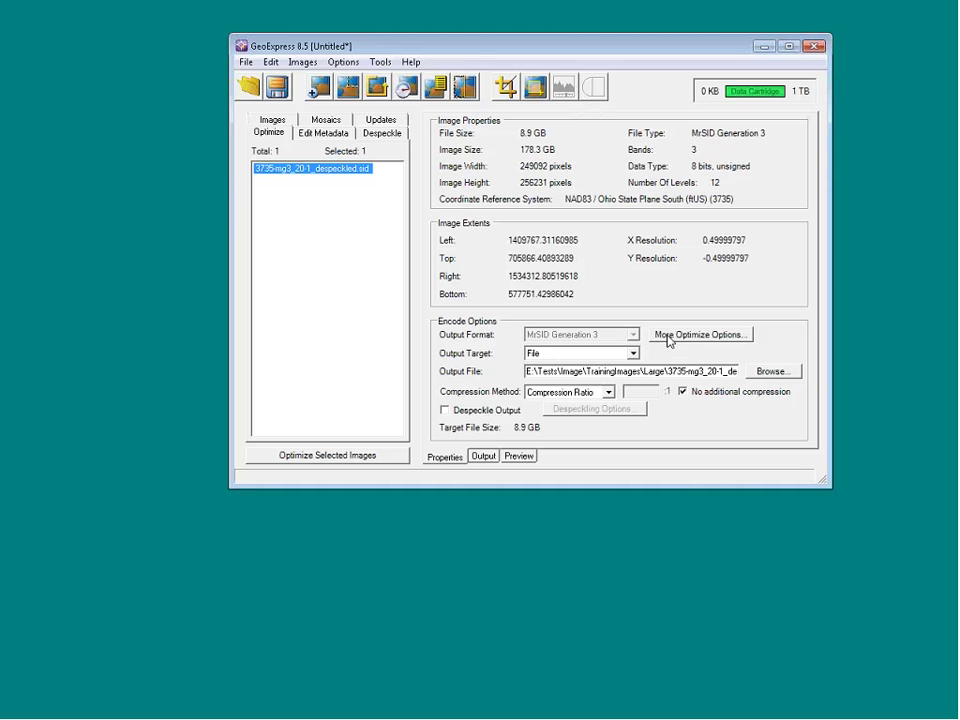
click(683, 391)
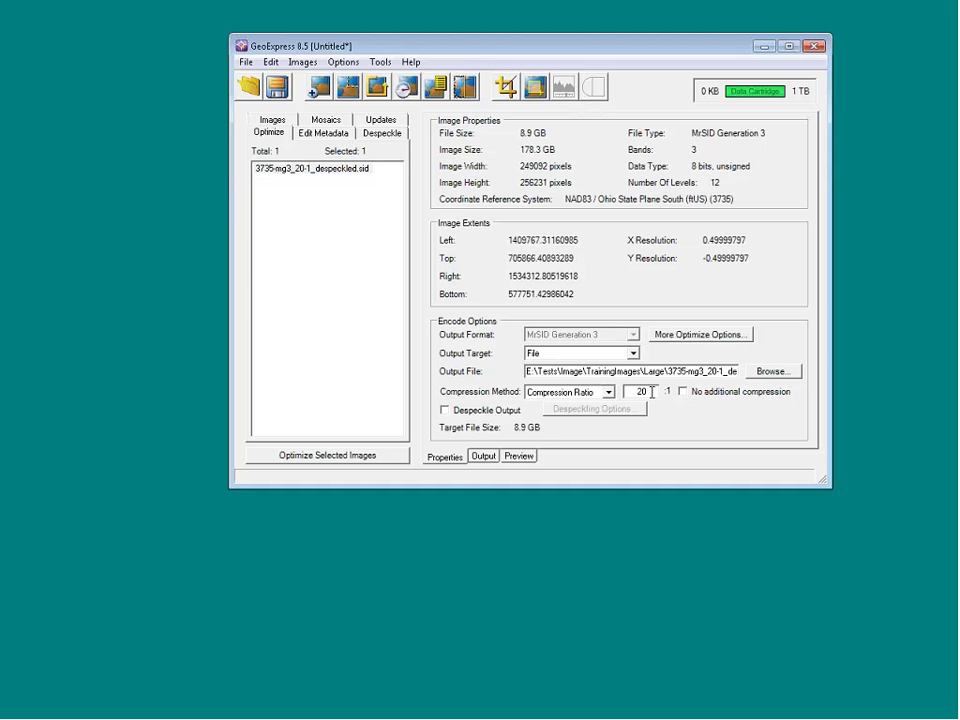
double_click(648, 391)
click(684, 392)
Step: Open the crop settings for 3735-mg3_20-1_despeckled.sid with its image shown and draw a crop rectangle of about 25,600 by 25,600 pixels over the city
click(311, 172)
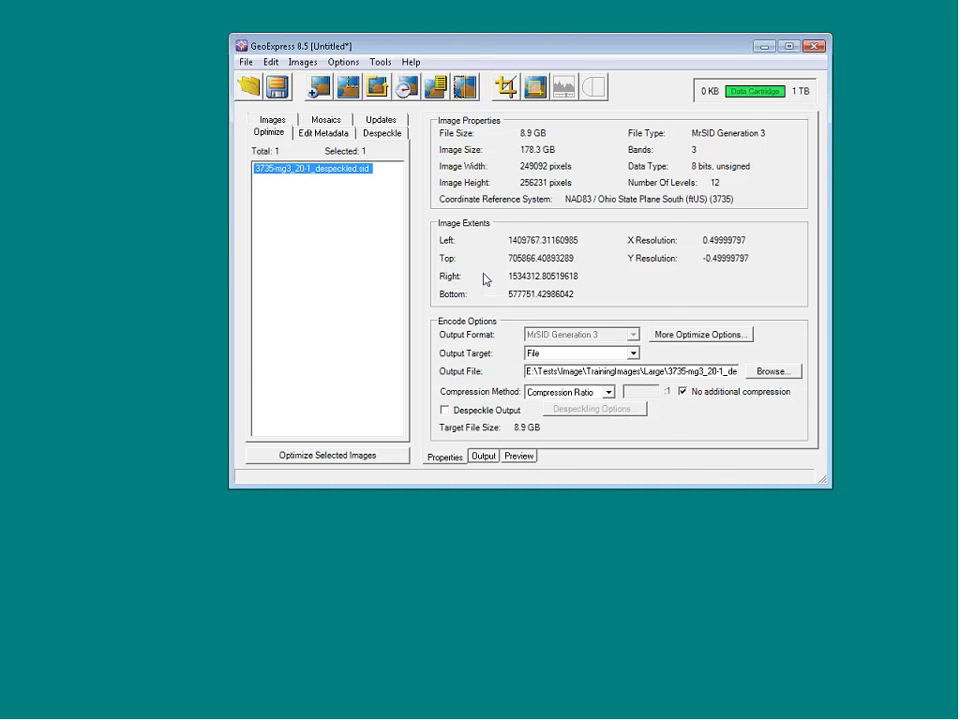
click(507, 89)
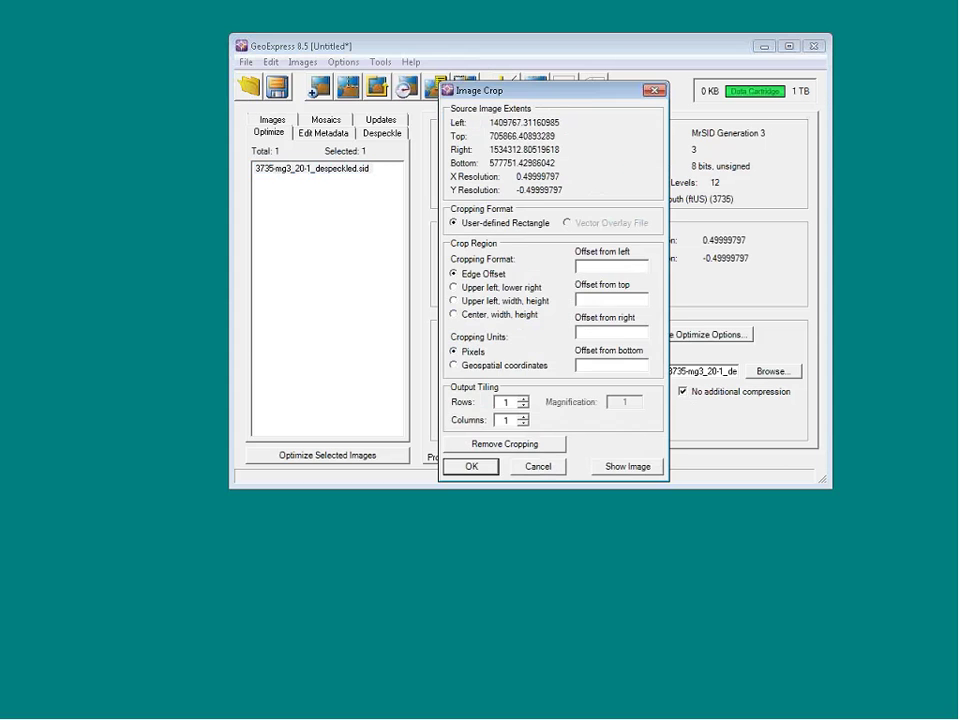
click(610, 466)
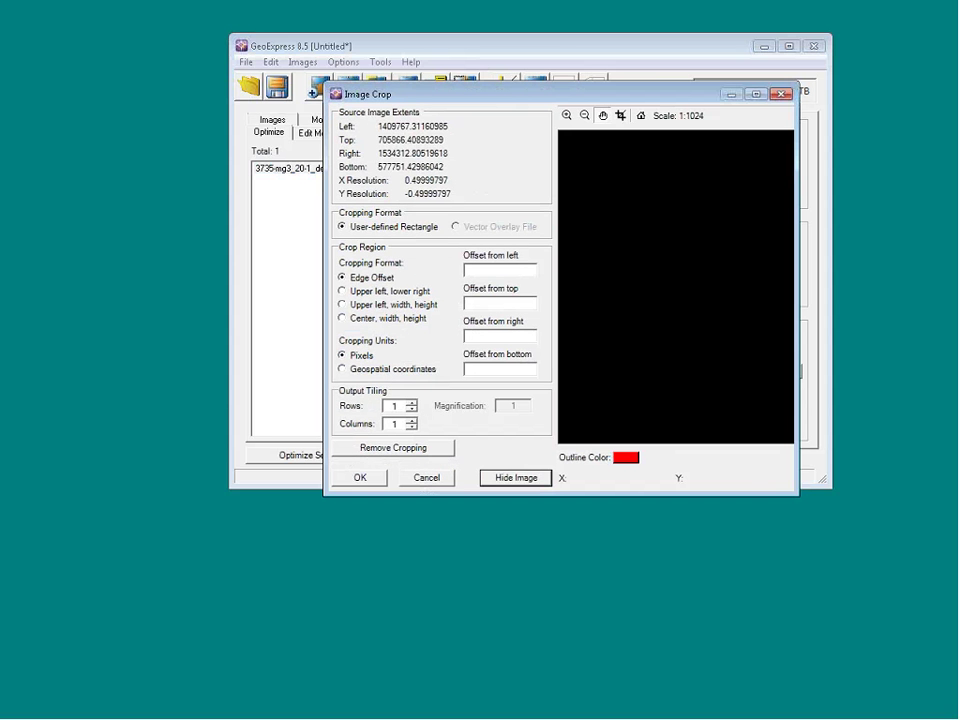
click(621, 116)
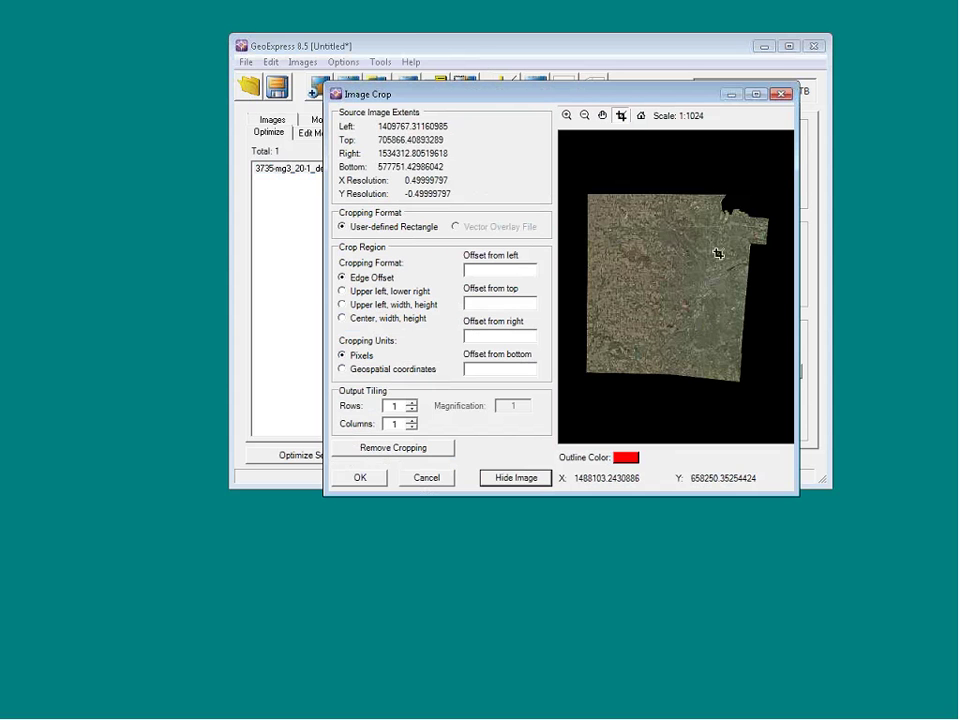
drag(702, 273, 720, 291)
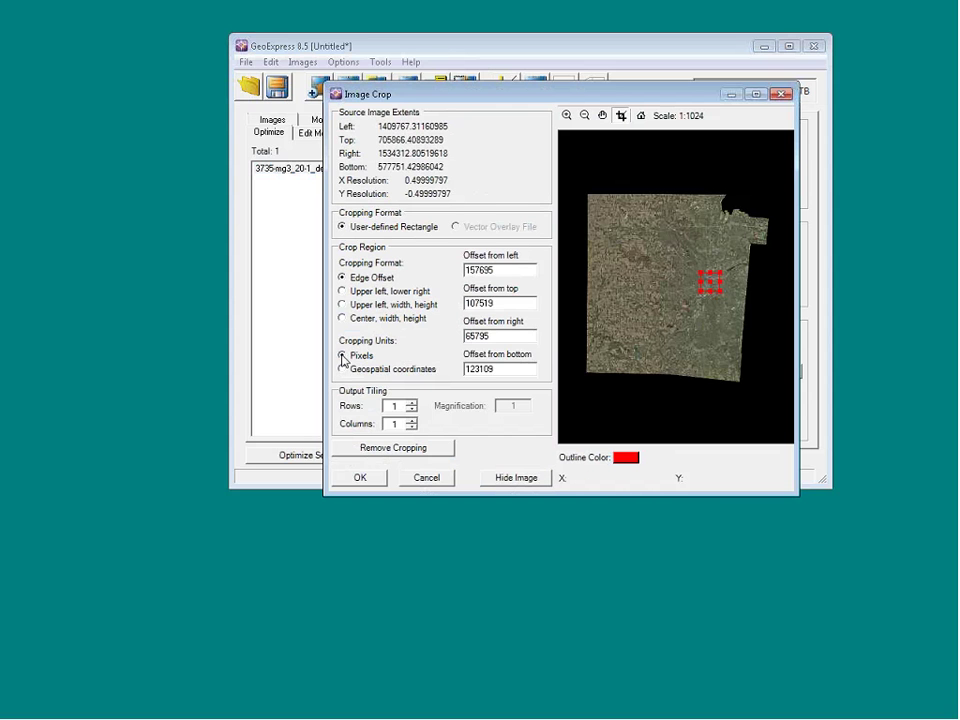
Step: Define the crop region by center, width and height, and set it to 1000 by 1000 pixels
click(343, 318)
click(343, 318)
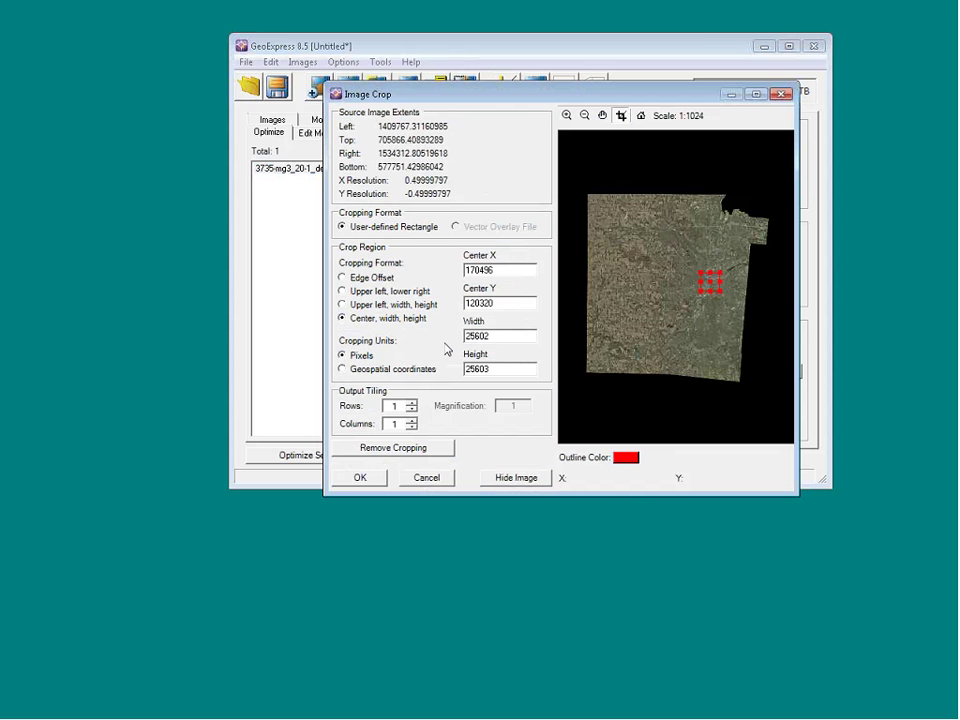
drag(494, 336, 447, 343)
text(100)
text(0)
key(Tab)
text(1000)
Step: Reduce the crop region to 500 by 500 pixels, apply it, and preview the cropped area
drag(491, 336, 424, 342)
text(500)
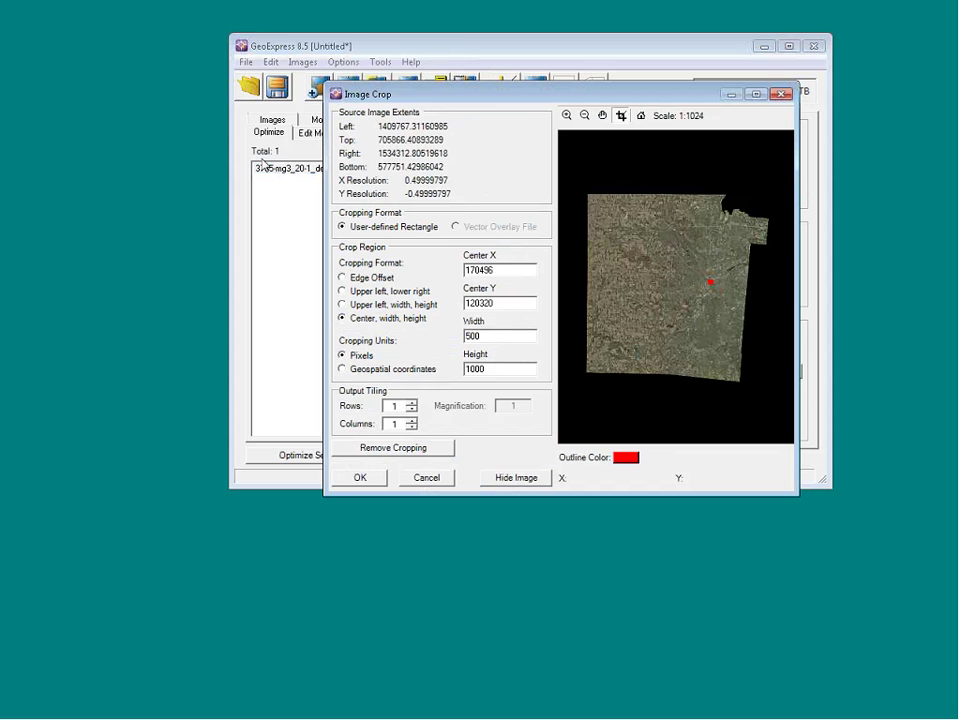
key(Tab)
text(100)
key(BackSpace)
key(BackSpace)
key(BackSpace)
text(500)
click(493, 339)
click(358, 477)
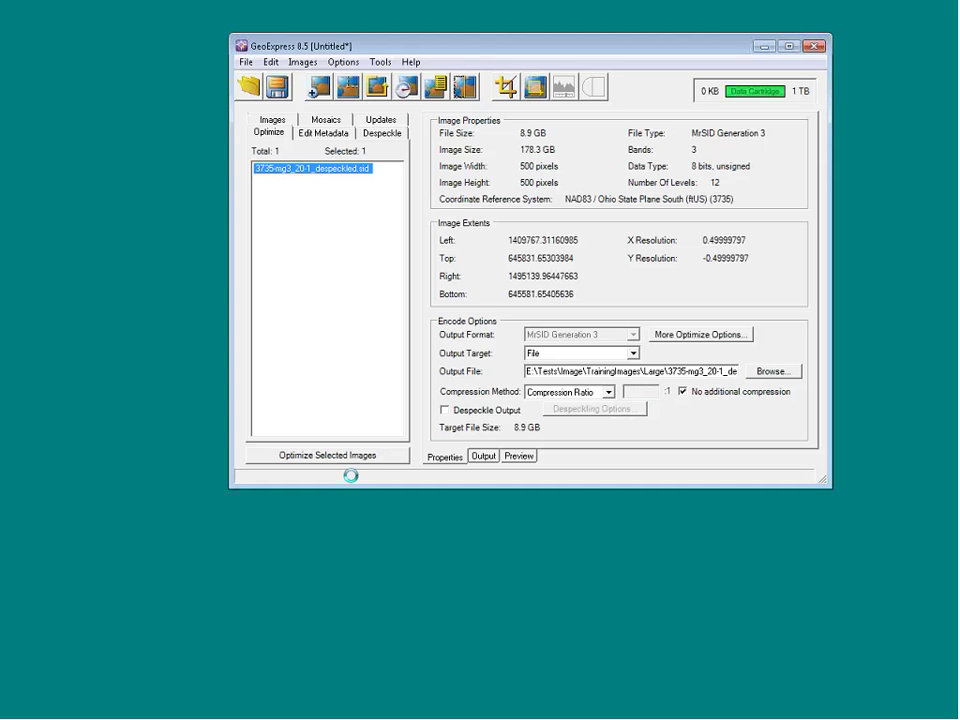
click(519, 456)
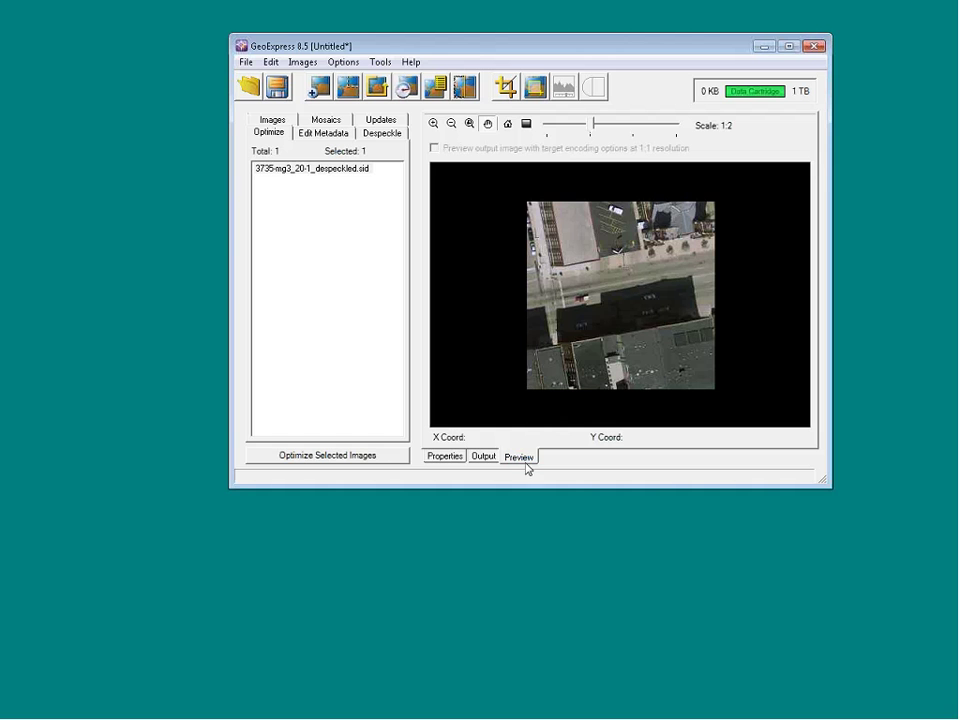
Step: Name the output file 3735-mg3_20-1_despeckled_crop422.sid and run the optimize job on the cropped image
click(446, 456)
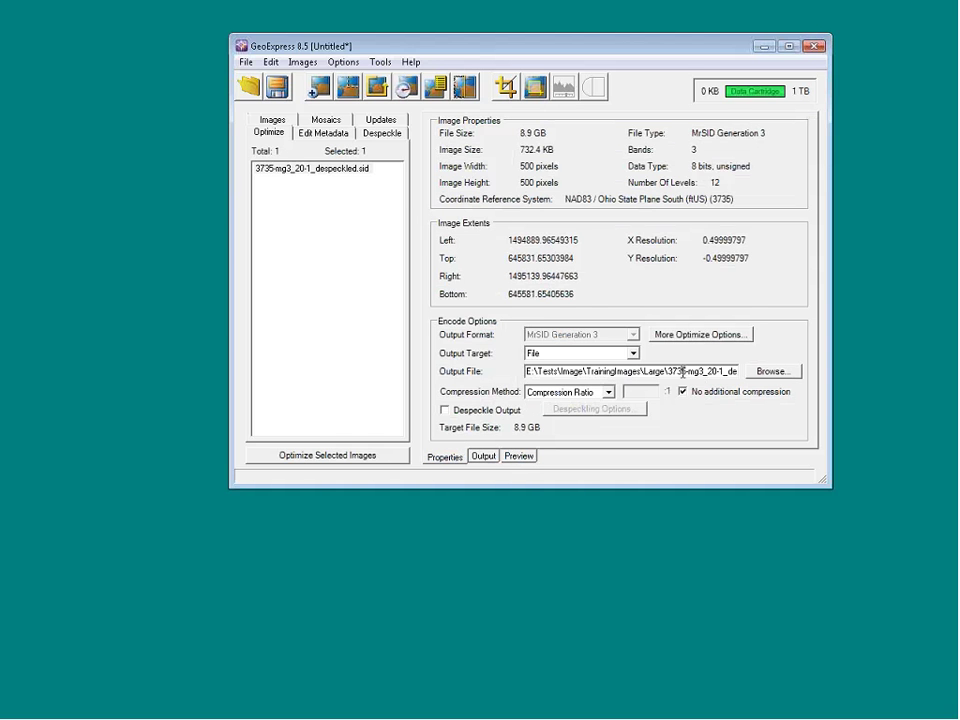
drag(658, 371, 820, 386)
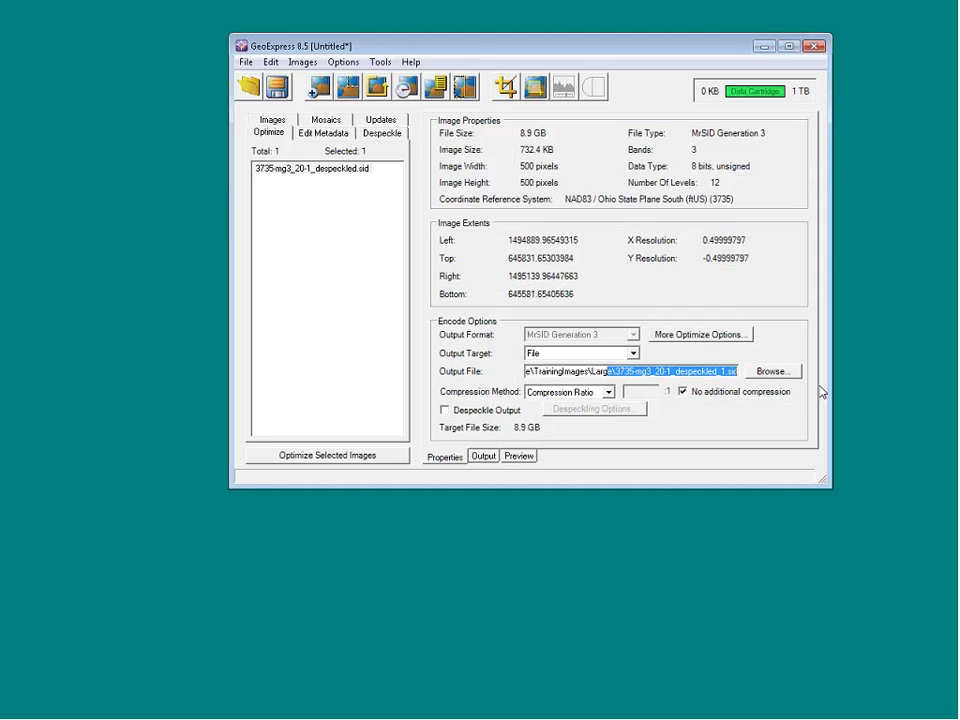
key(Left)
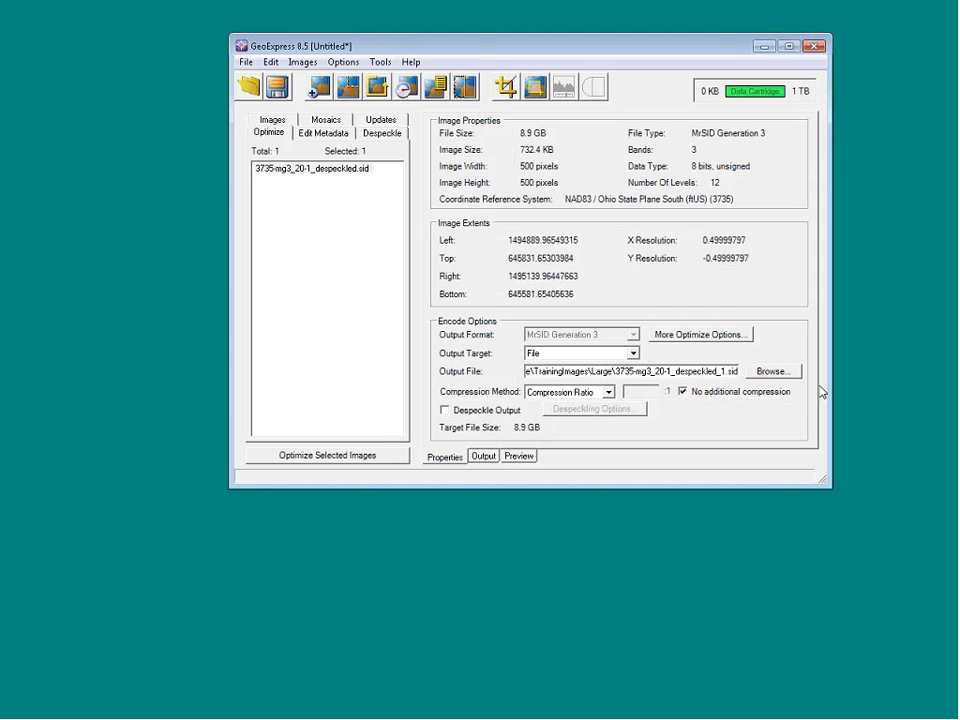
key(BackSpace)
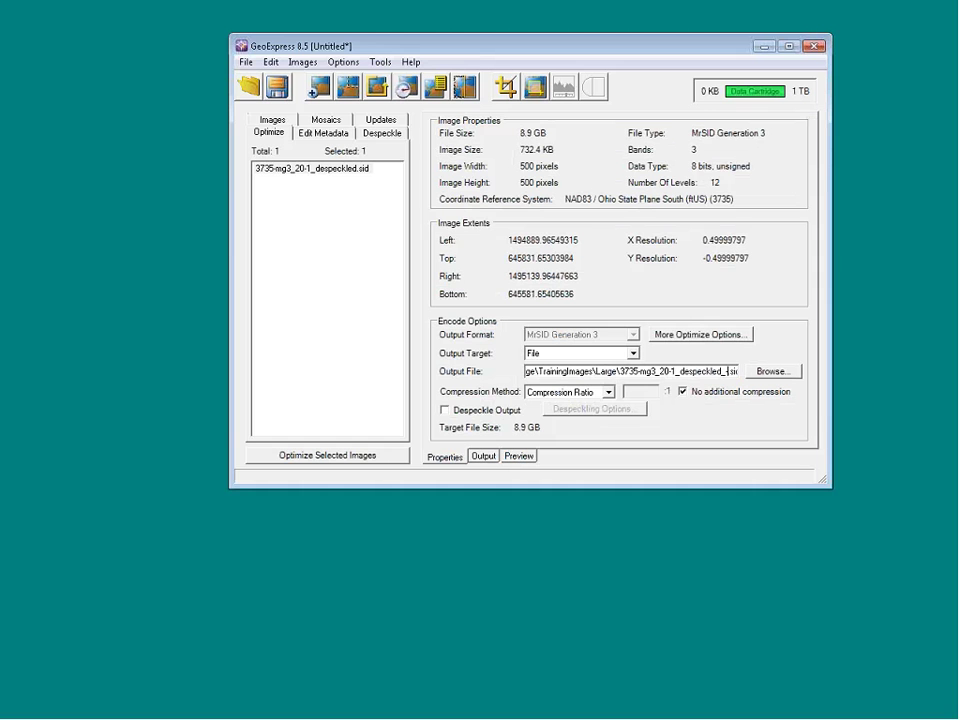
text(-crop422)
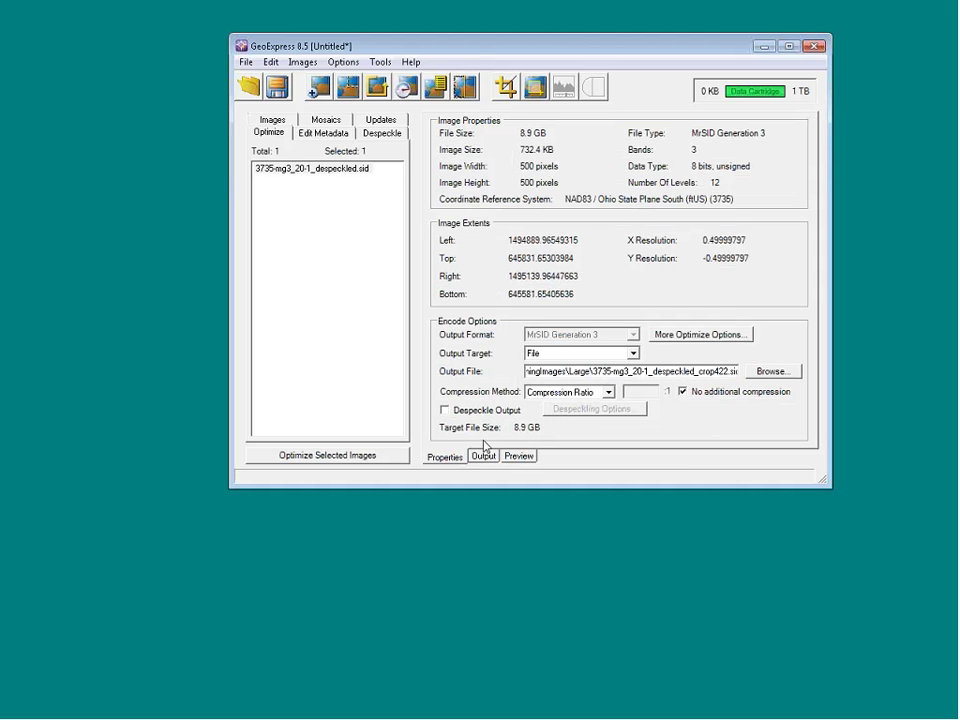
click(338, 456)
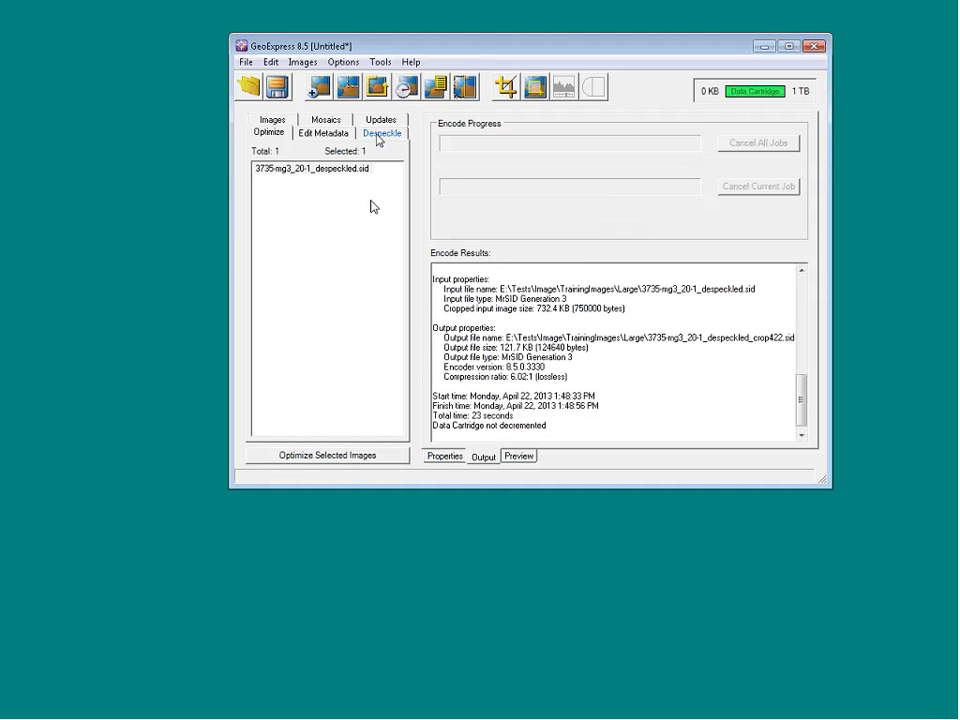
Step: Add 3735-mg3_20-1_despeckled_crop422.sid to the optimize jobs and preview it at 1:1 and 1:2 scale
click(407, 88)
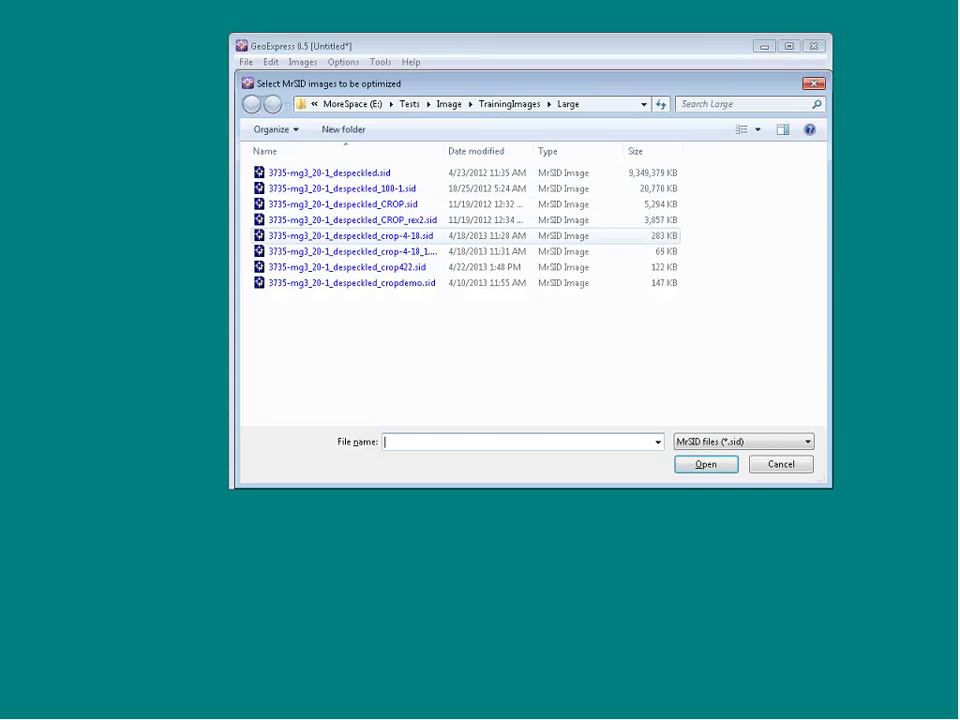
double_click(388, 269)
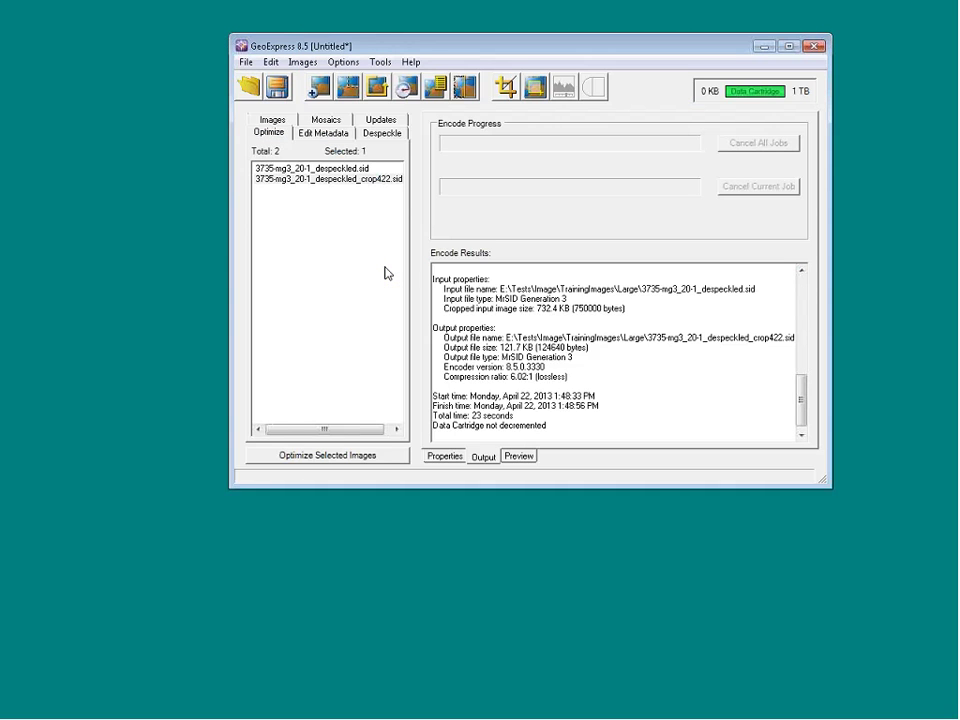
click(370, 180)
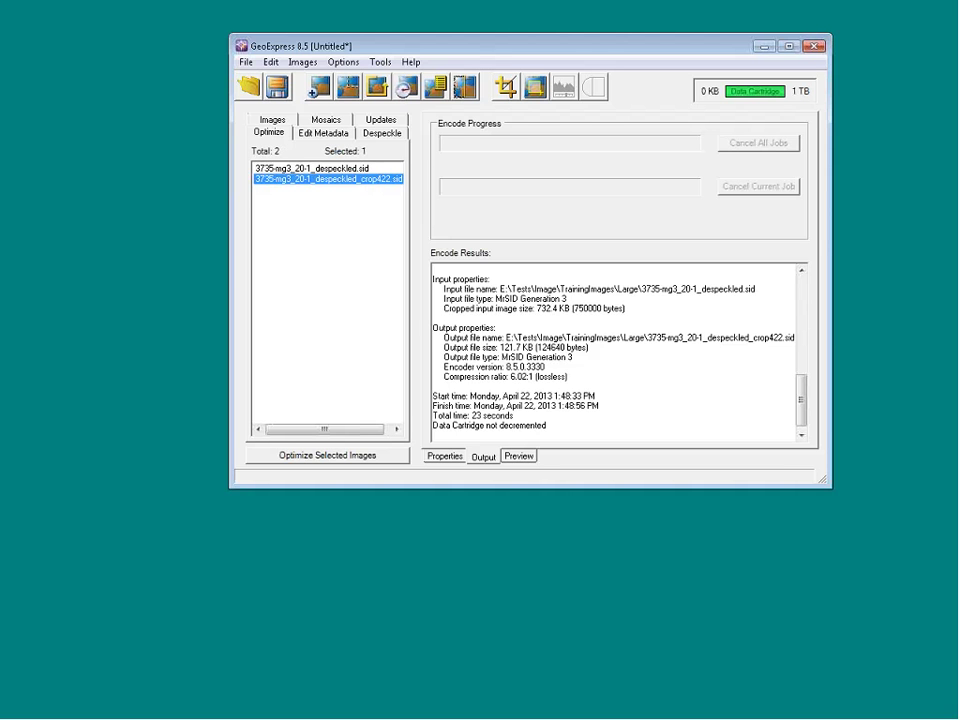
click(528, 458)
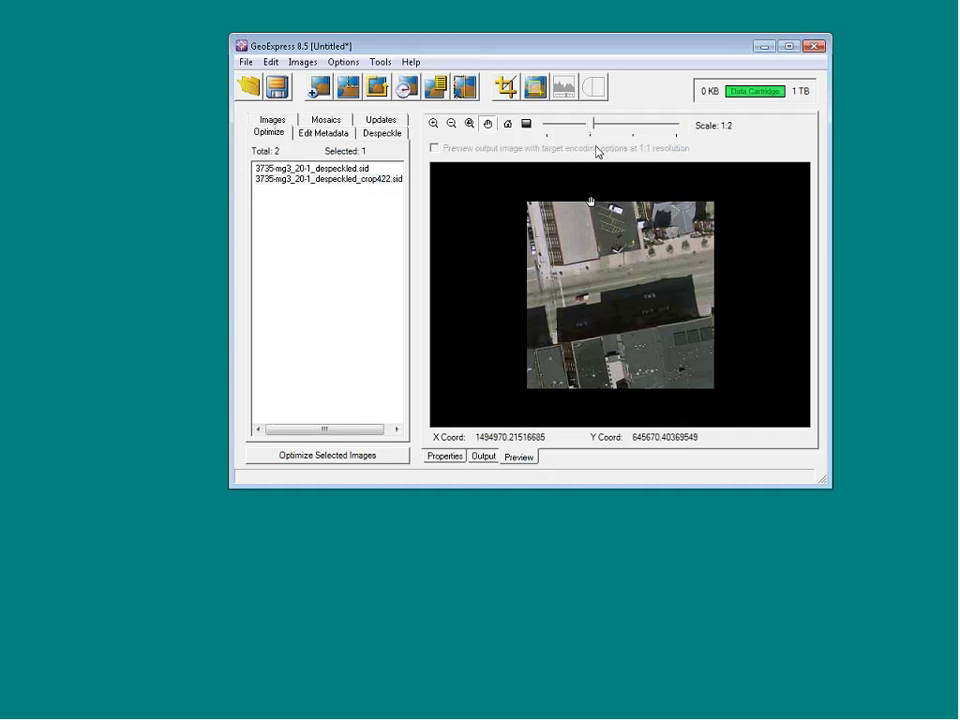
drag(592, 126, 556, 127)
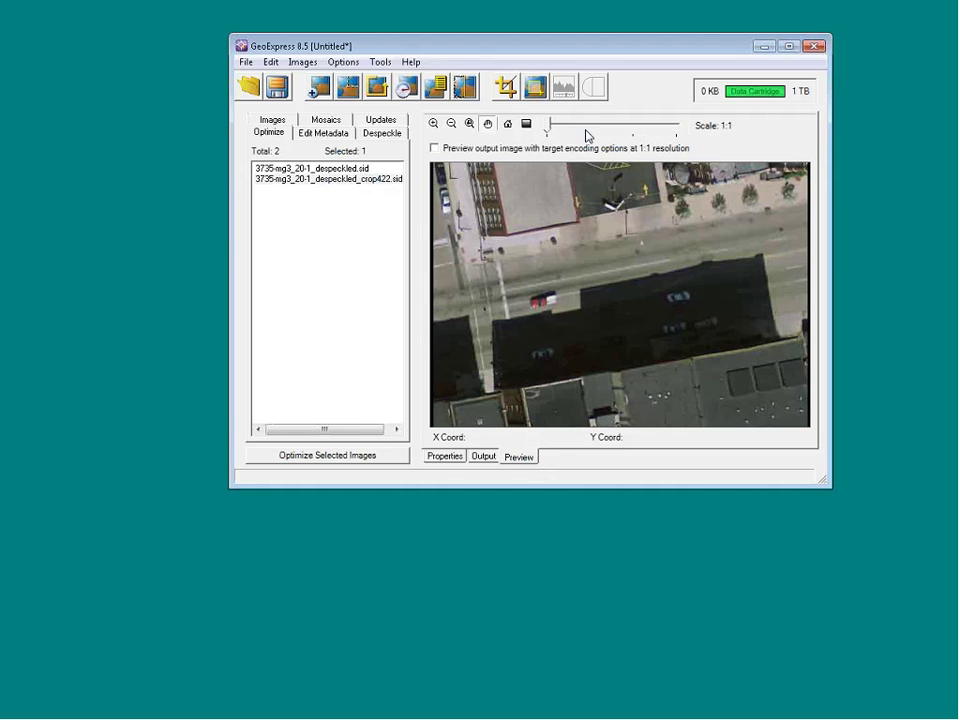
click(593, 128)
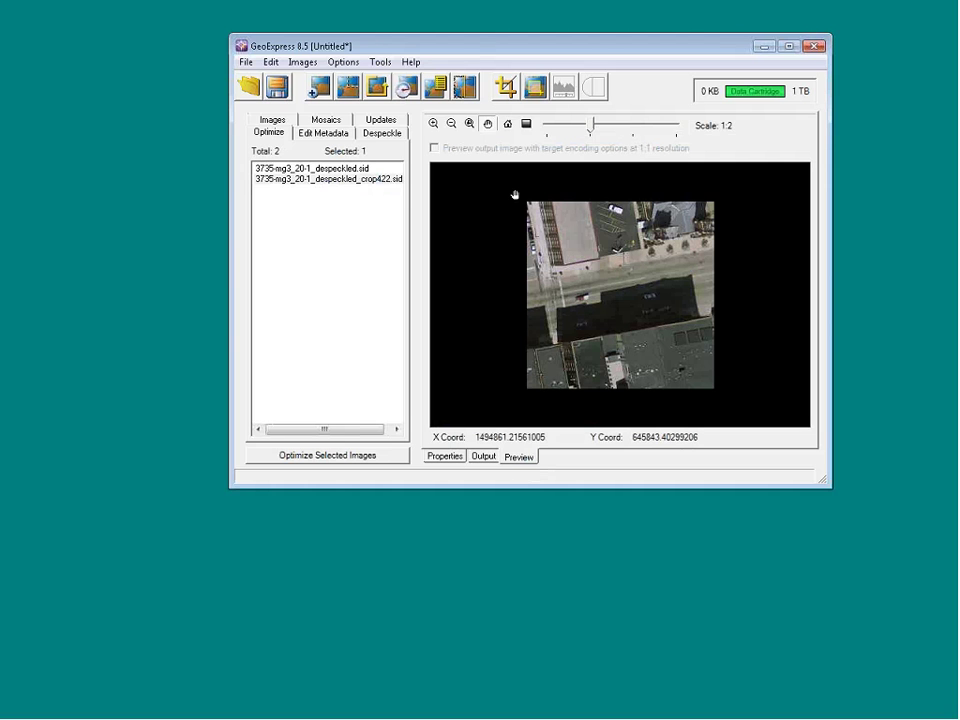
Step: Inspect the original image's crop region in geospatial coordinates and close the crop settings without applying changes
click(377, 184)
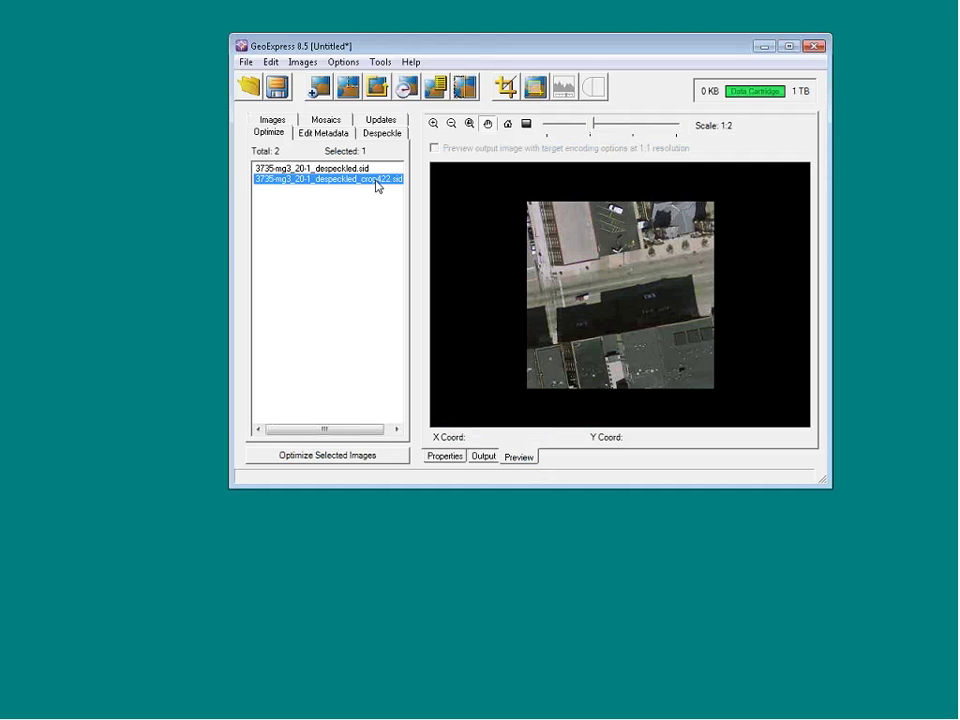
click(355, 171)
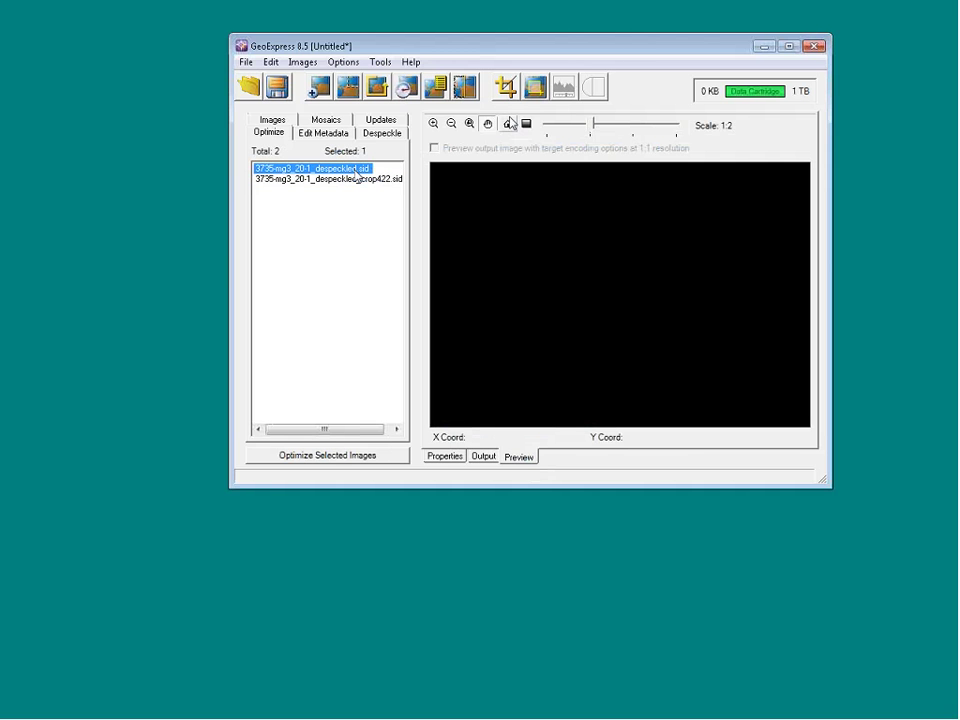
click(506, 87)
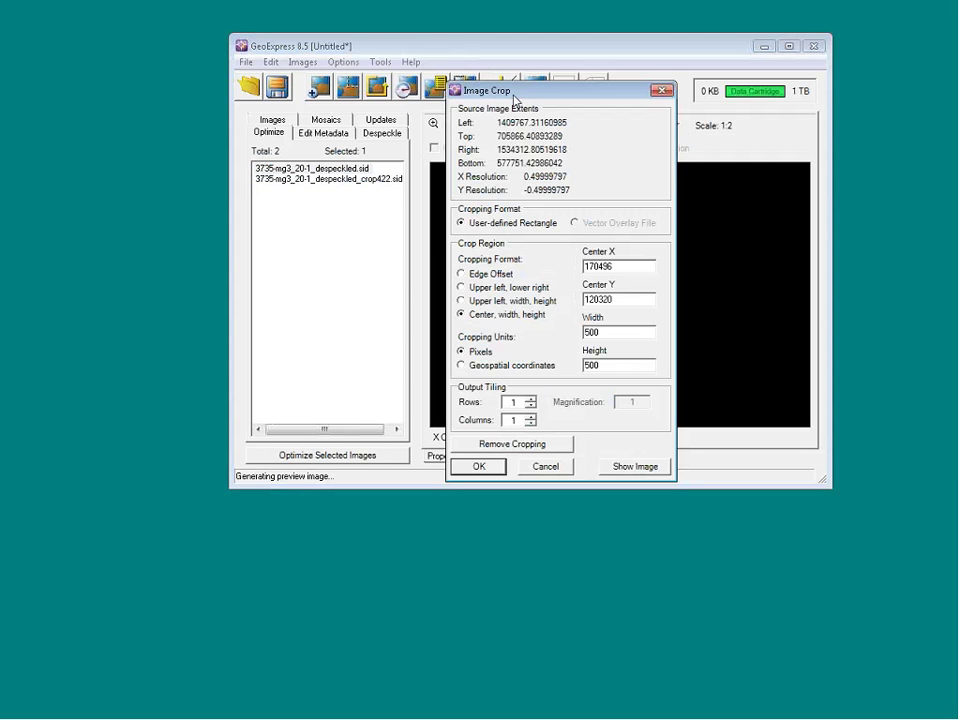
click(474, 368)
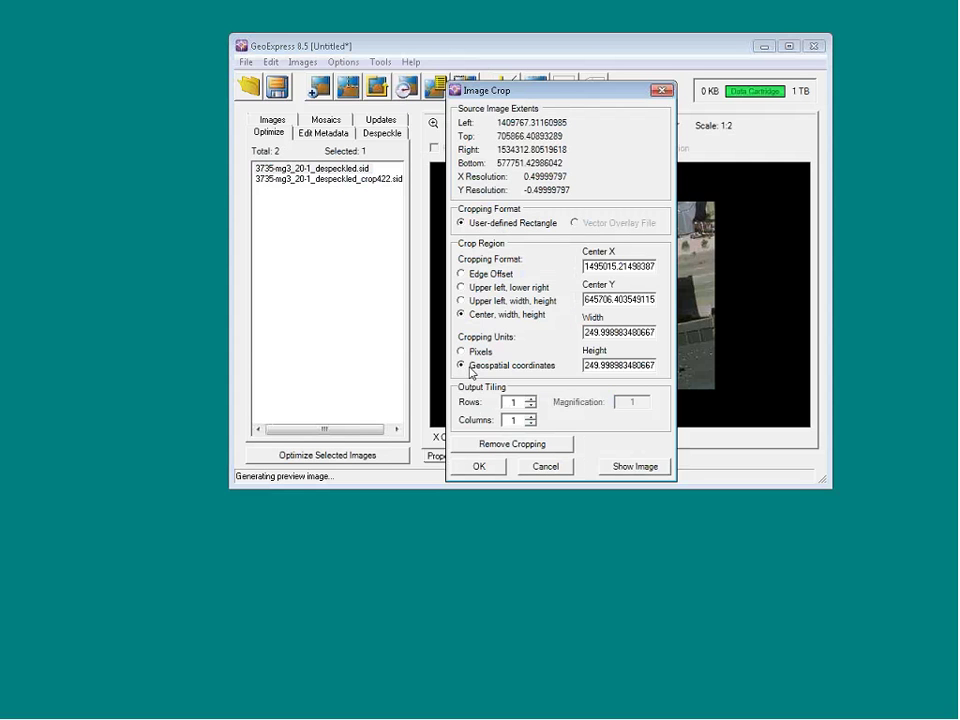
click(545, 467)
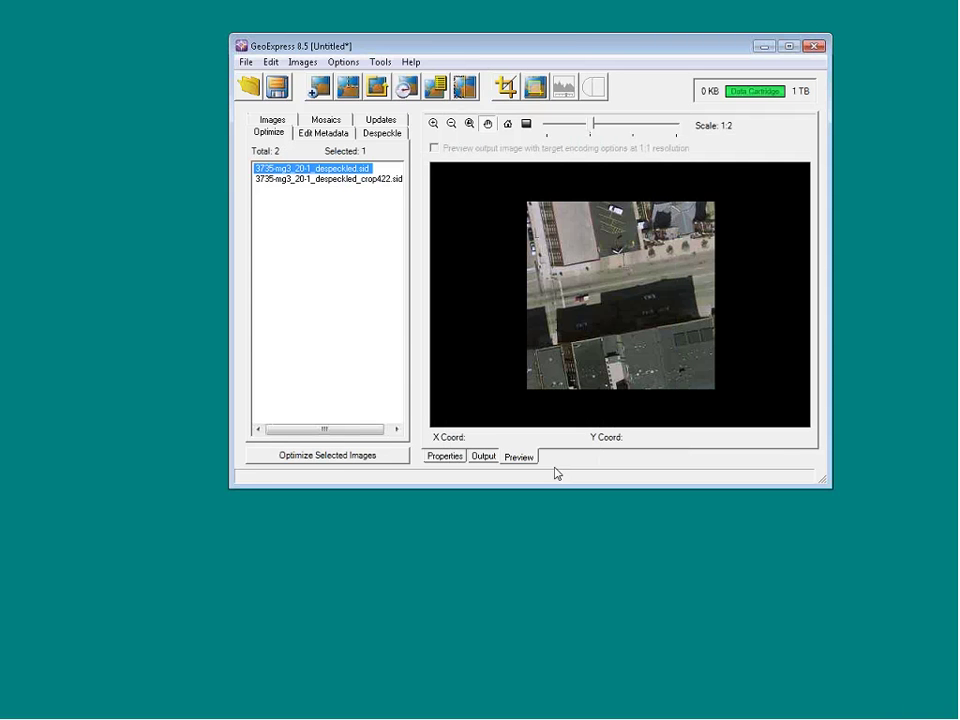
Step: Compare the image properties of the original despeckled image and the crop422 image
click(440, 456)
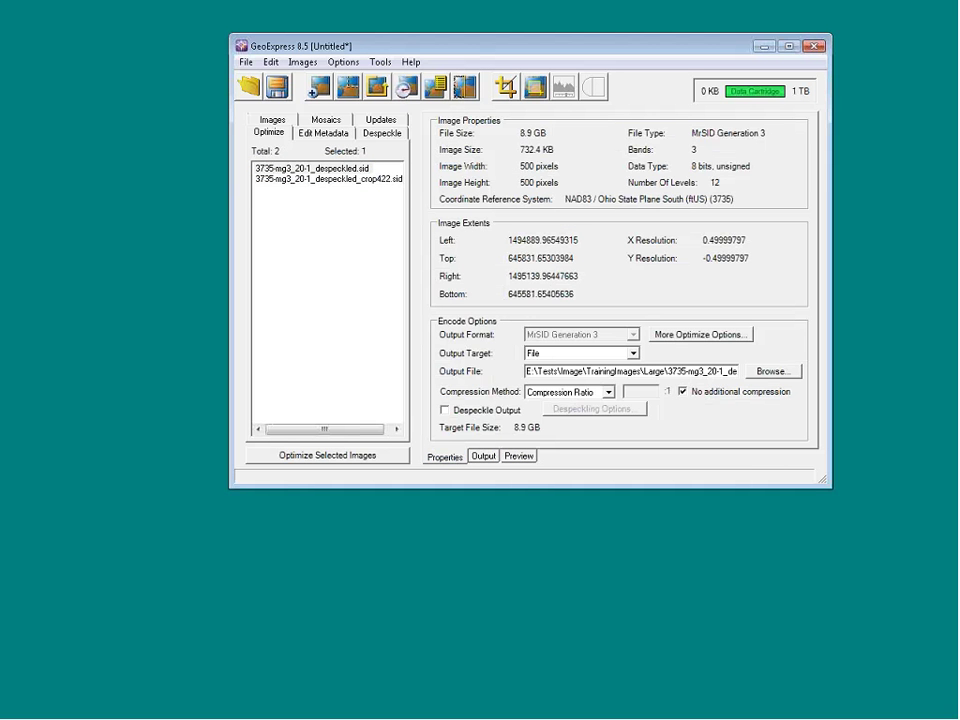
click(346, 205)
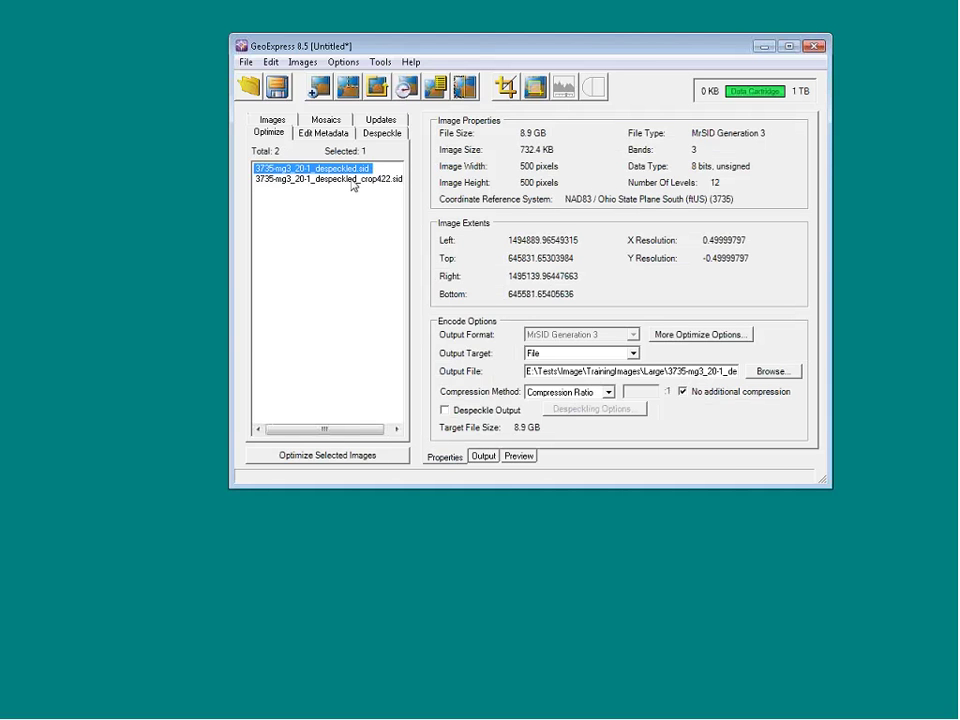
click(353, 182)
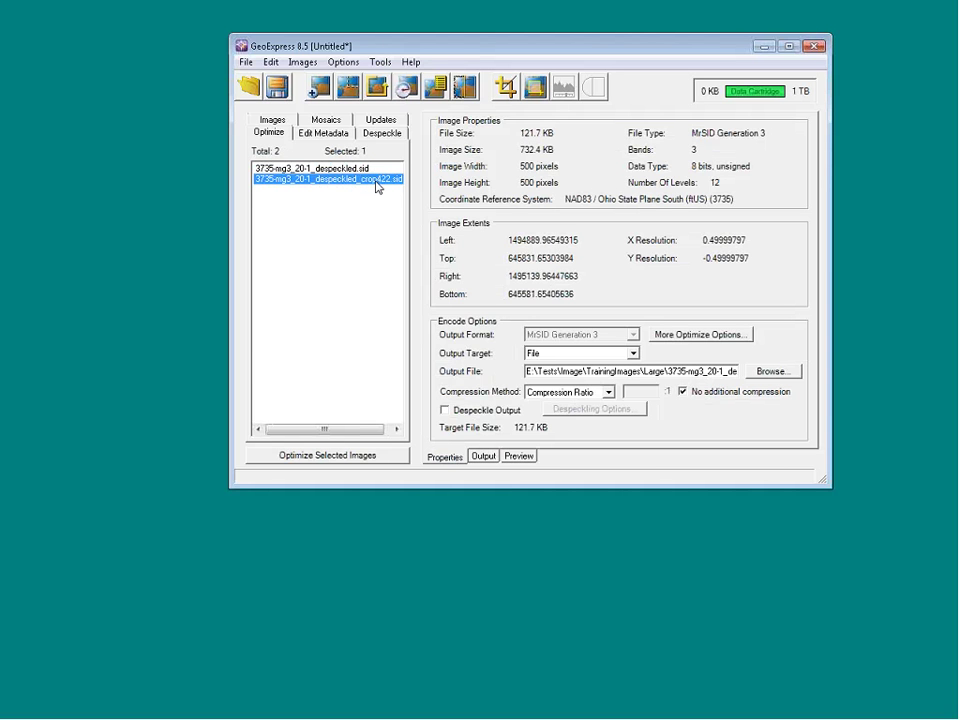
click(347, 170)
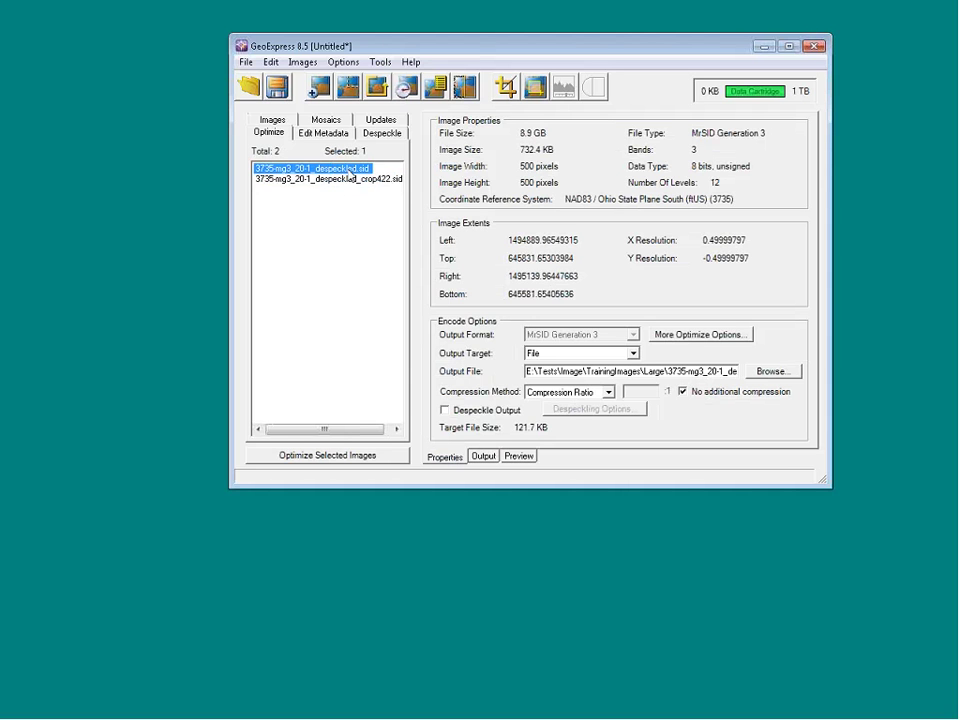
click(348, 179)
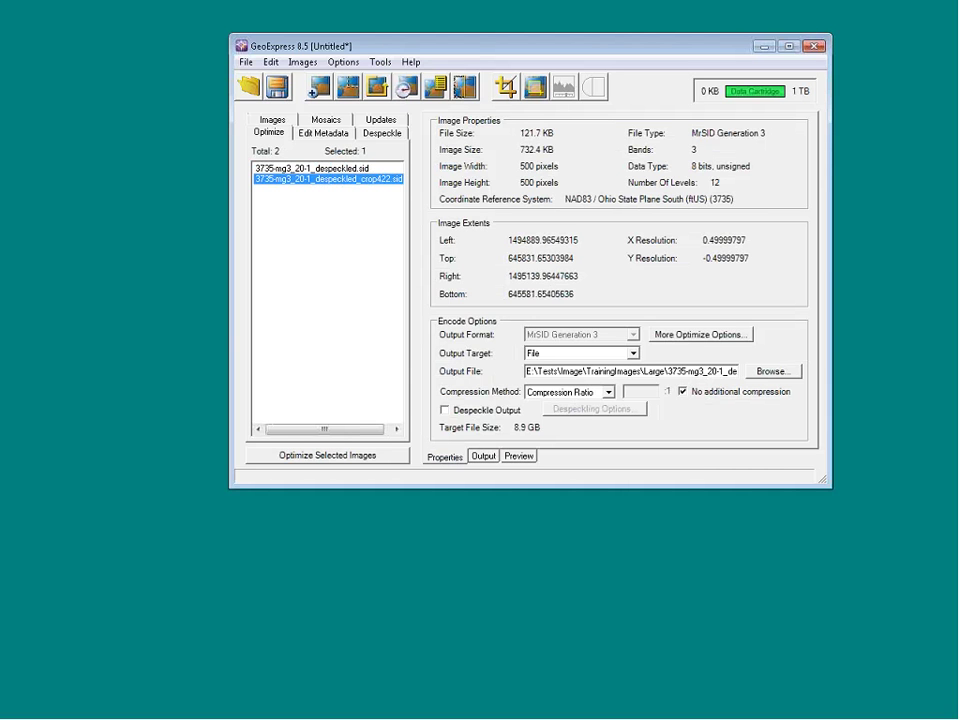
Step: Turn off No additional compression for the crop422 image, switch its compression method to Target File Size, and reselect the original image
click(683, 391)
double_click(648, 391)
click(565, 392)
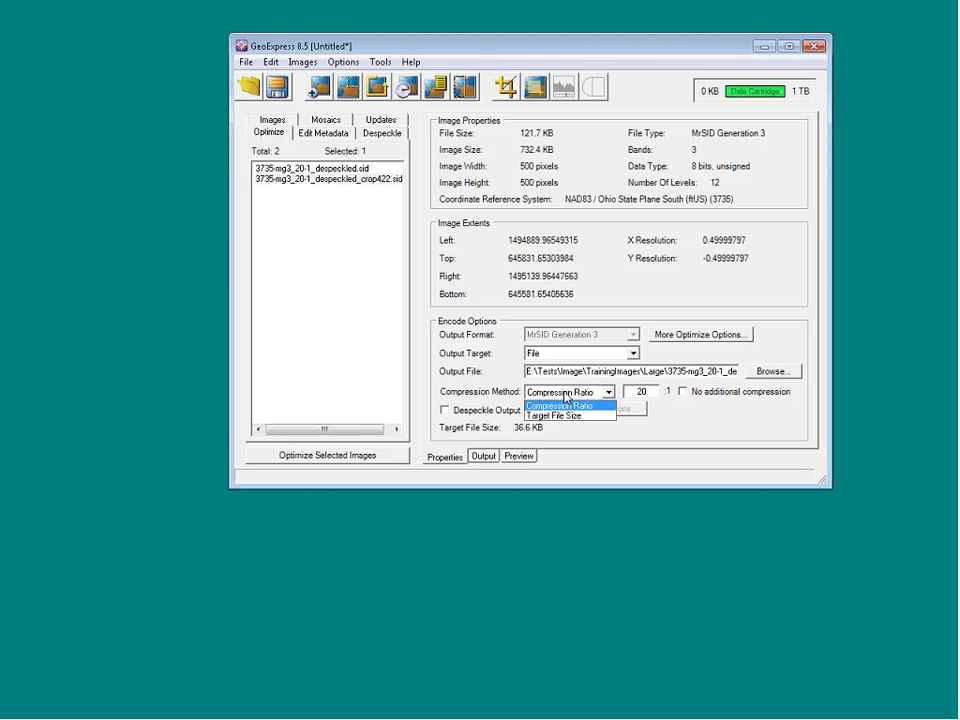
click(561, 415)
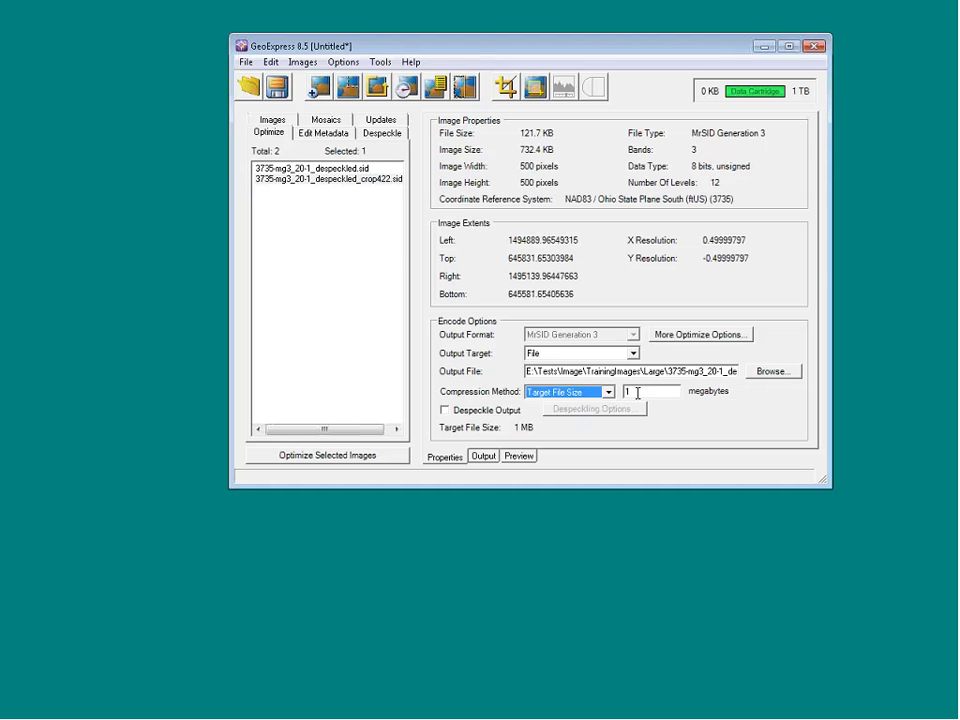
click(642, 391)
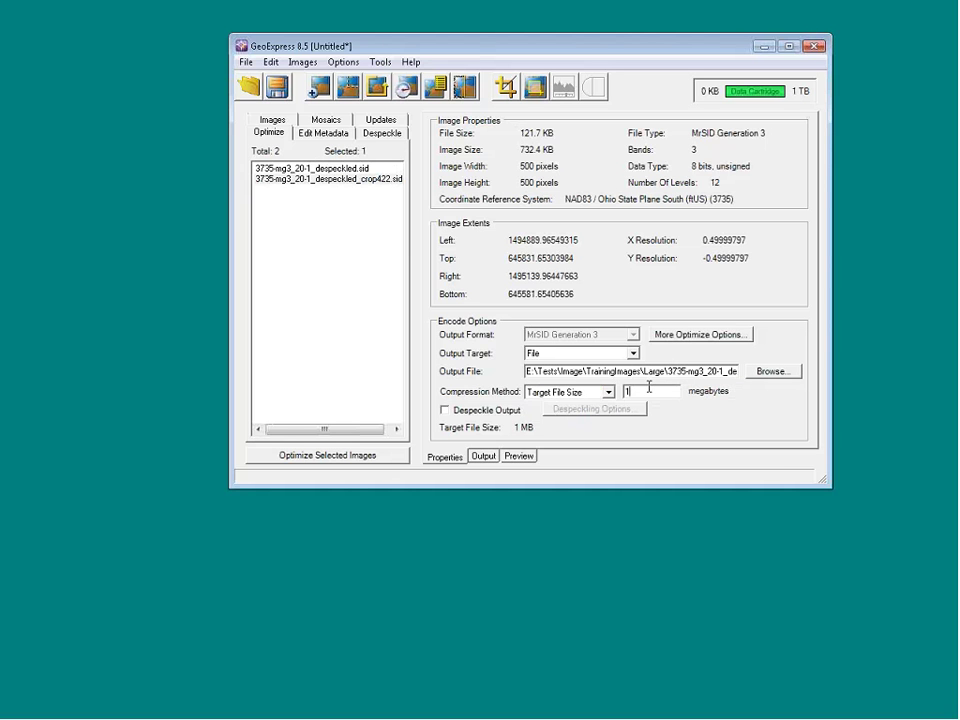
click(272, 170)
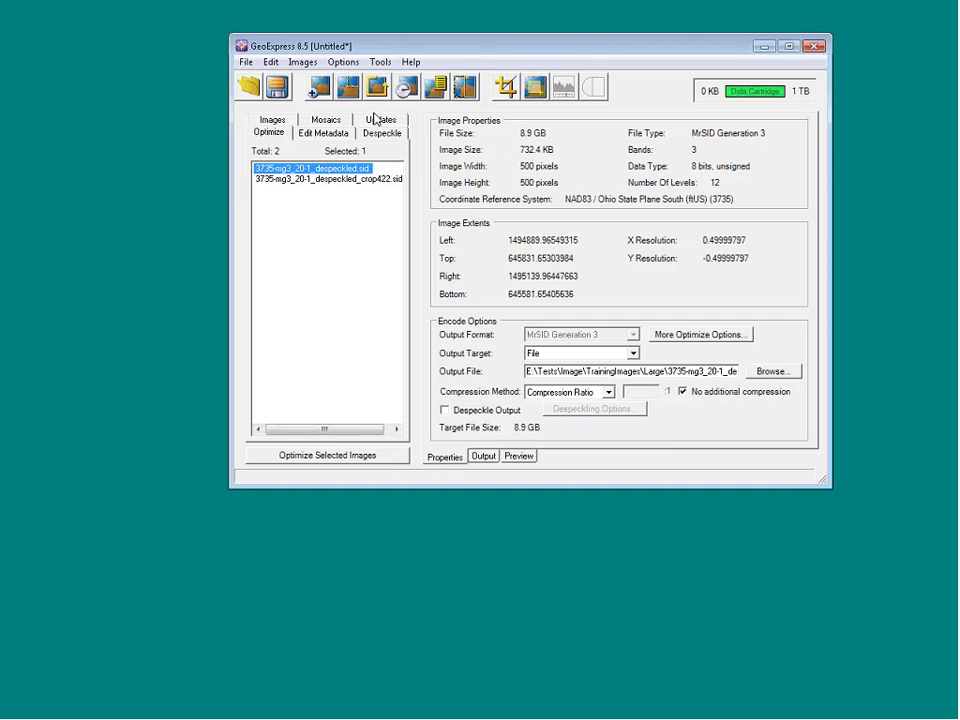
Step: Add mosaic.sid from the TrainingImages folder to the optimize jobs
click(464, 95)
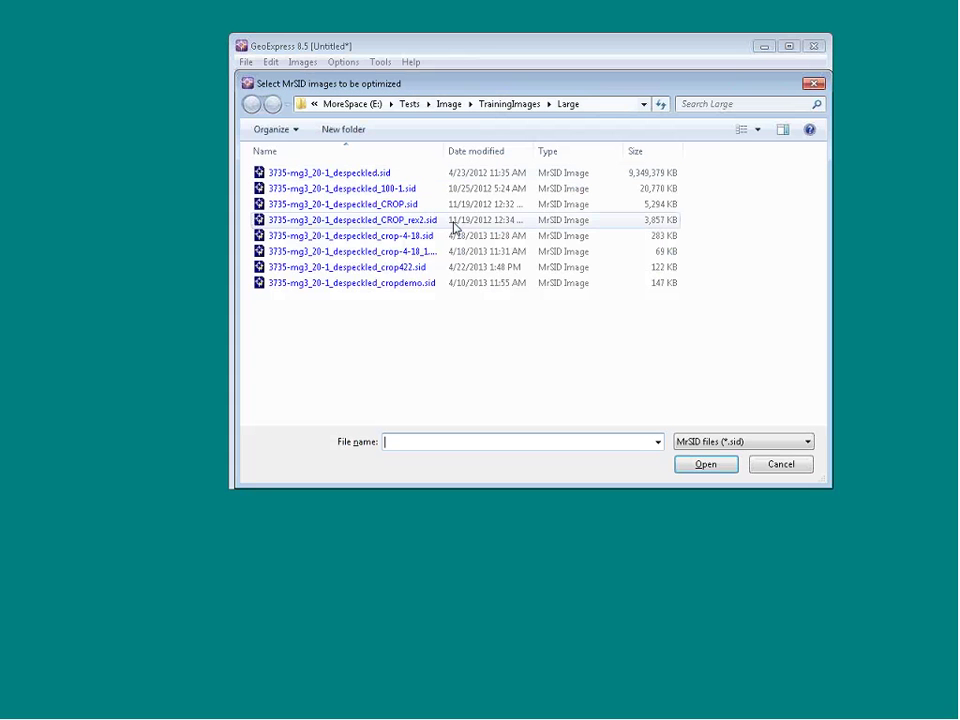
click(492, 105)
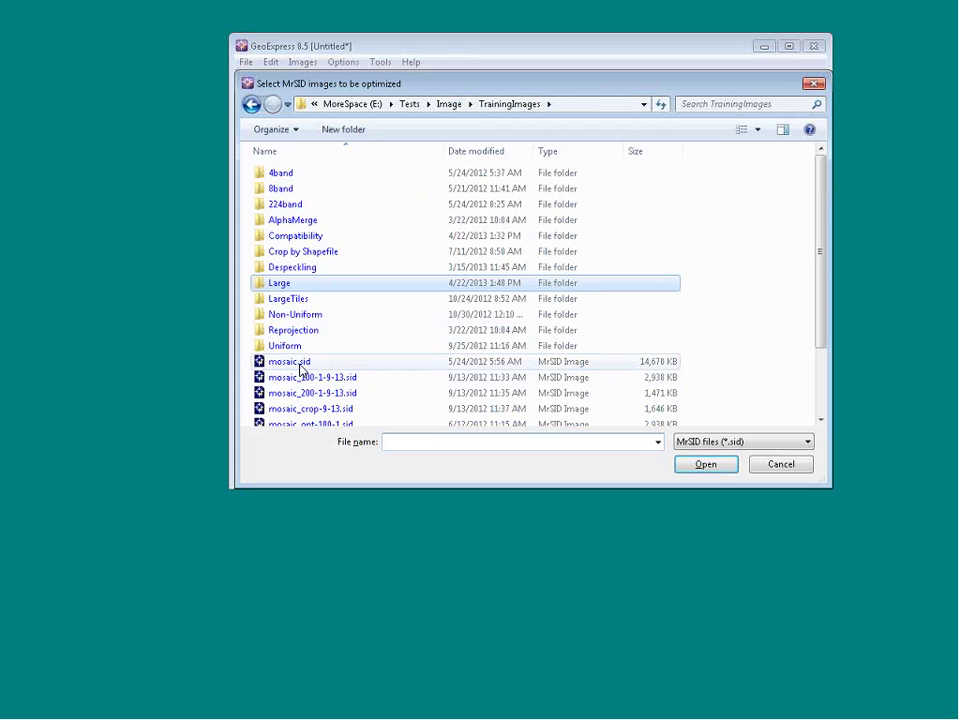
double_click(300, 362)
Step: Preview mosaic.sid at 1:1 scale, examine its street and building detail, and review its image properties
click(521, 462)
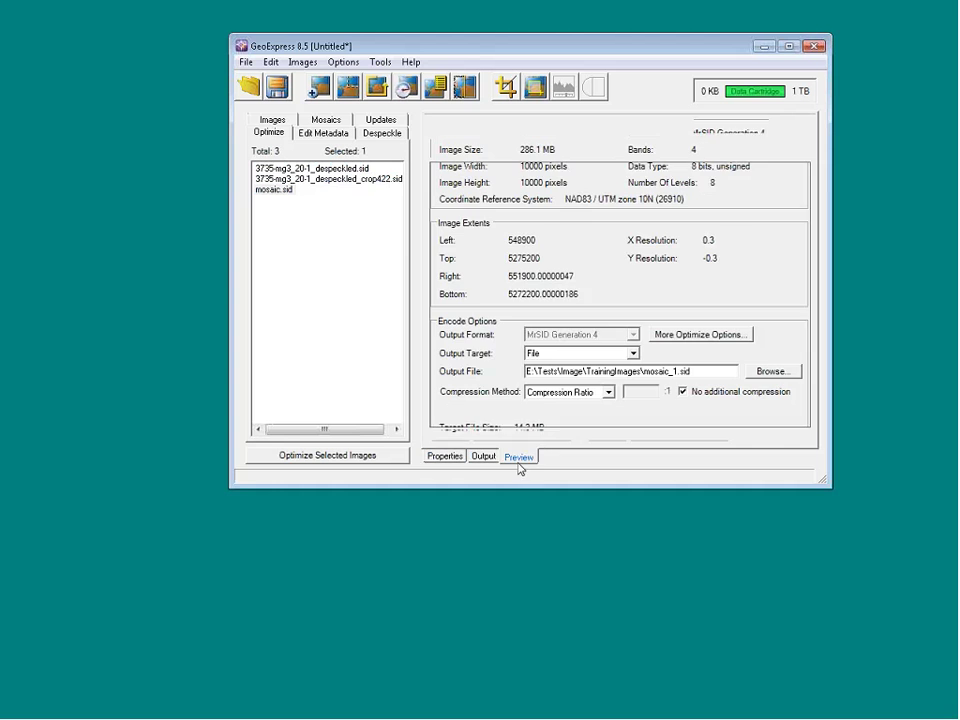
click(454, 463)
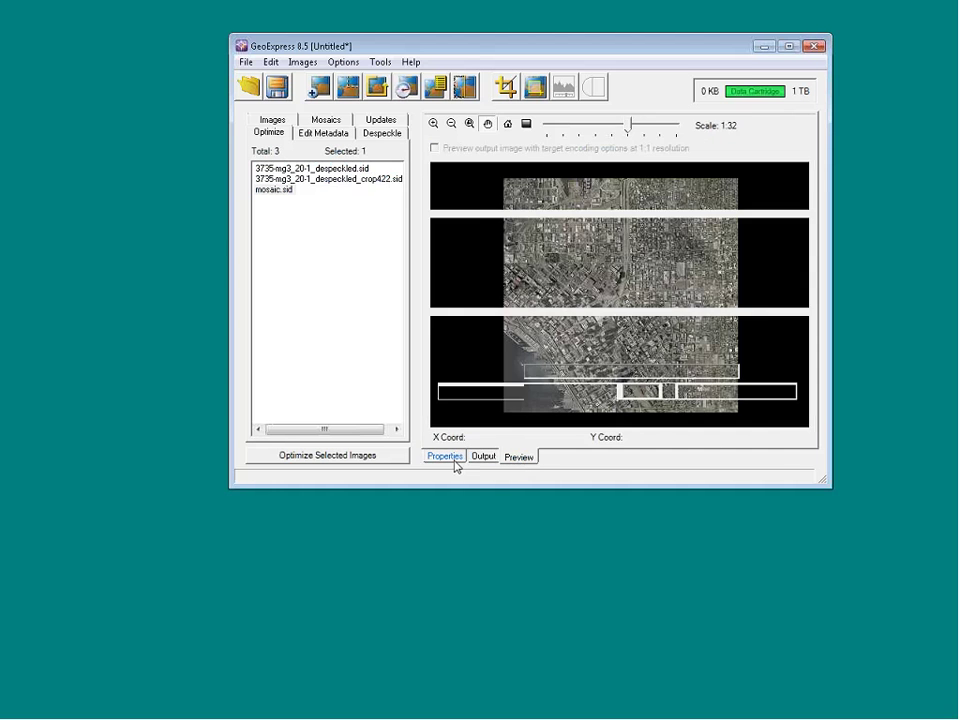
click(525, 457)
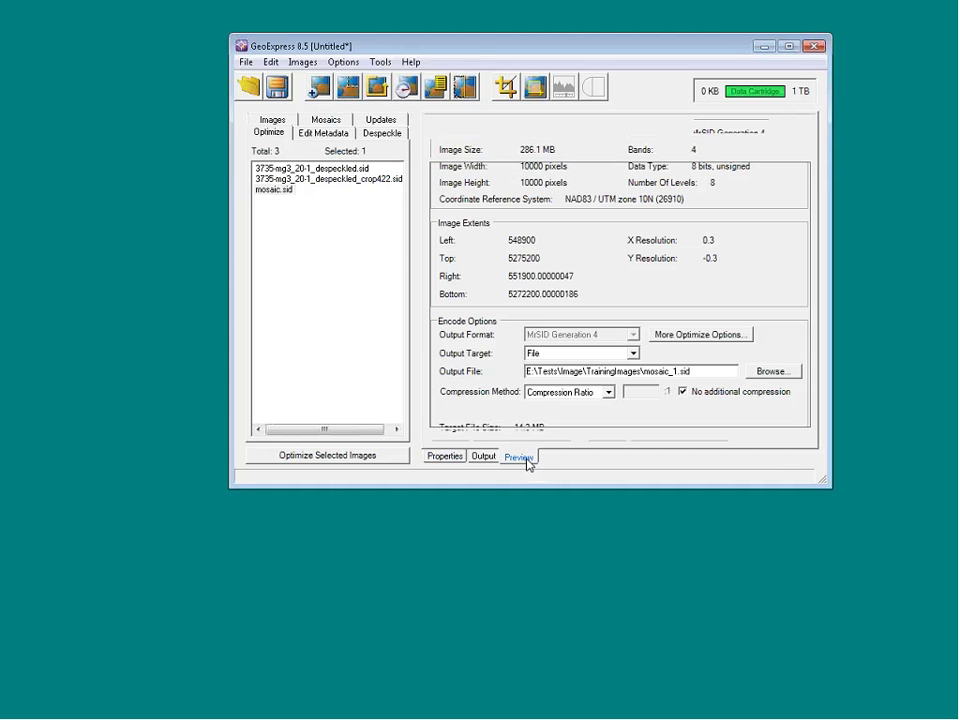
click(468, 122)
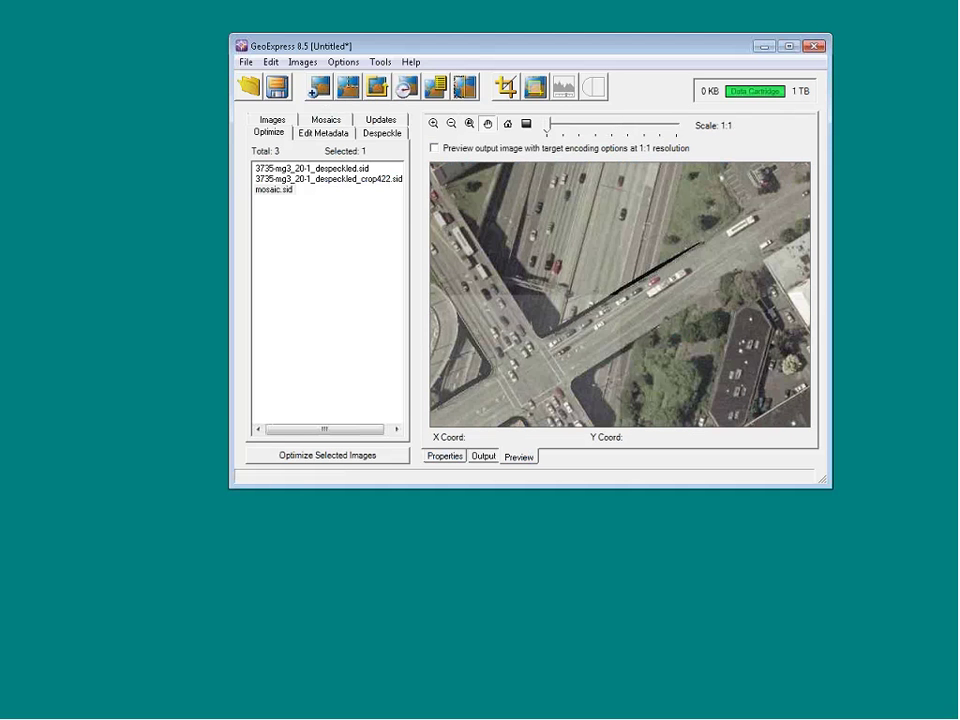
drag(566, 190, 474, 371)
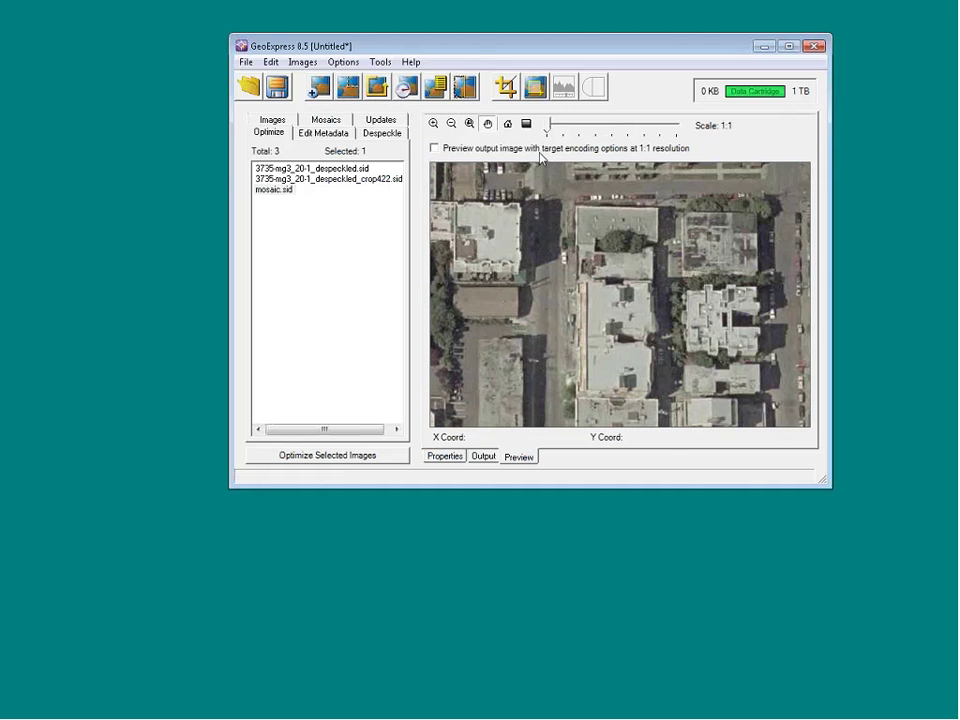
click(452, 456)
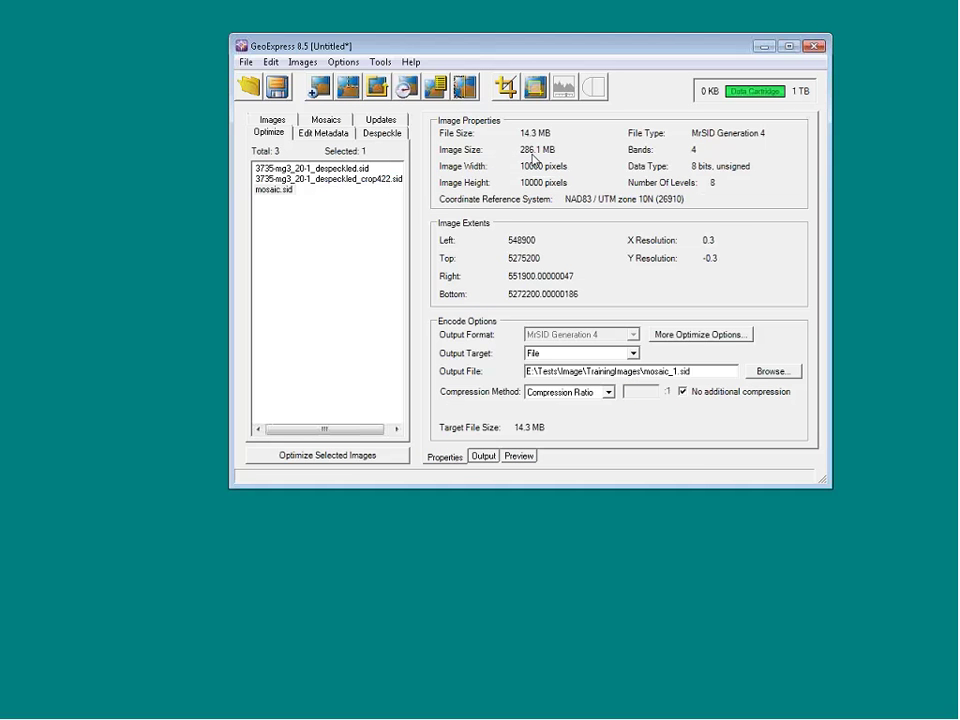
Step: Switch the compression method of mosaic.sid to Target File Size and set the target to 2 megabytes
click(267, 192)
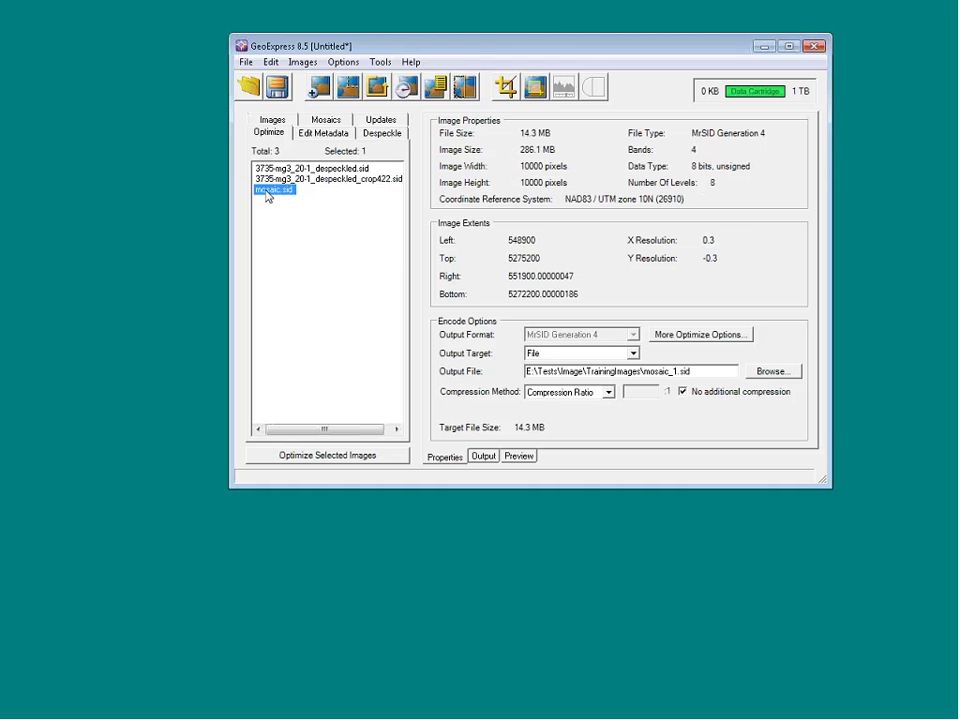
click(555, 392)
click(565, 416)
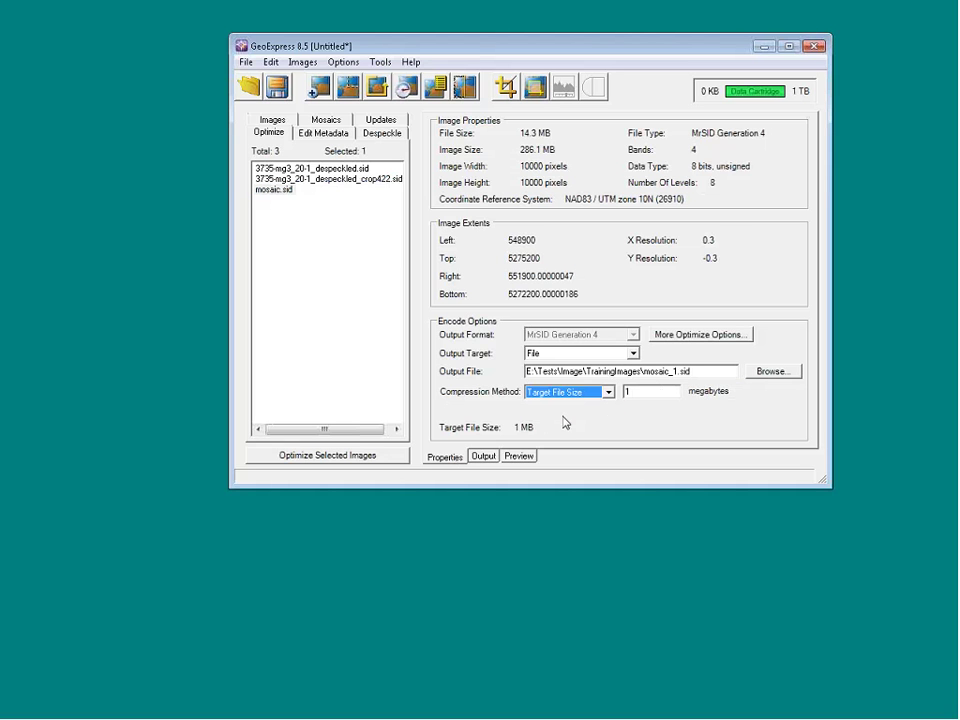
click(640, 395)
key(BackSpace)
text(2)
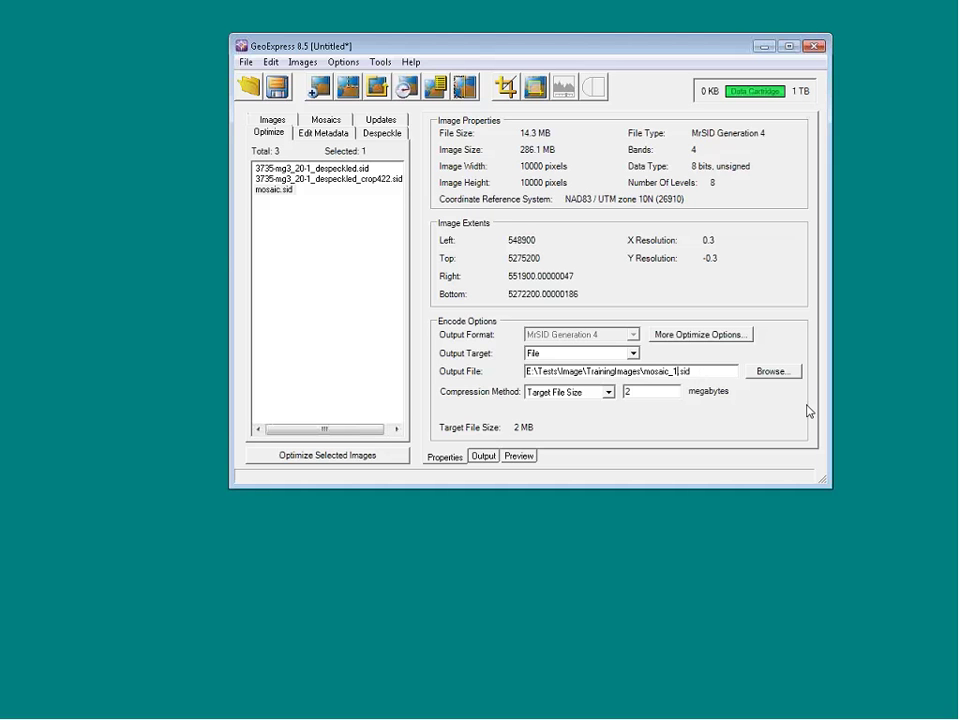
Step: Name the output file mosaic_2MB.sid and optimize the mosaic image
key(BackSpace)
text(2MB)
click(275, 189)
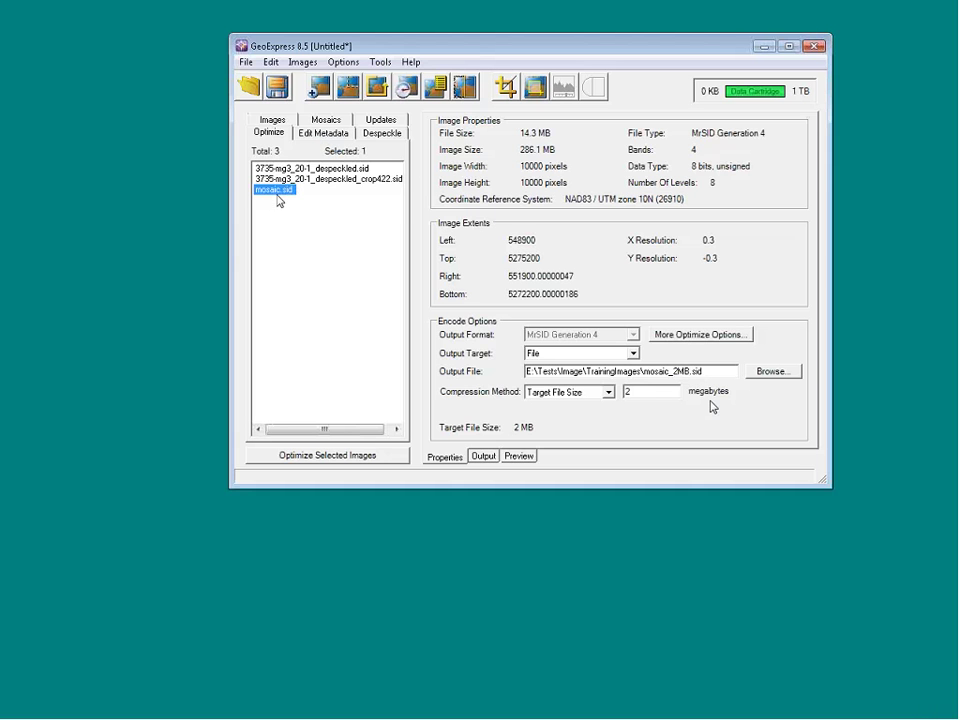
click(636, 391)
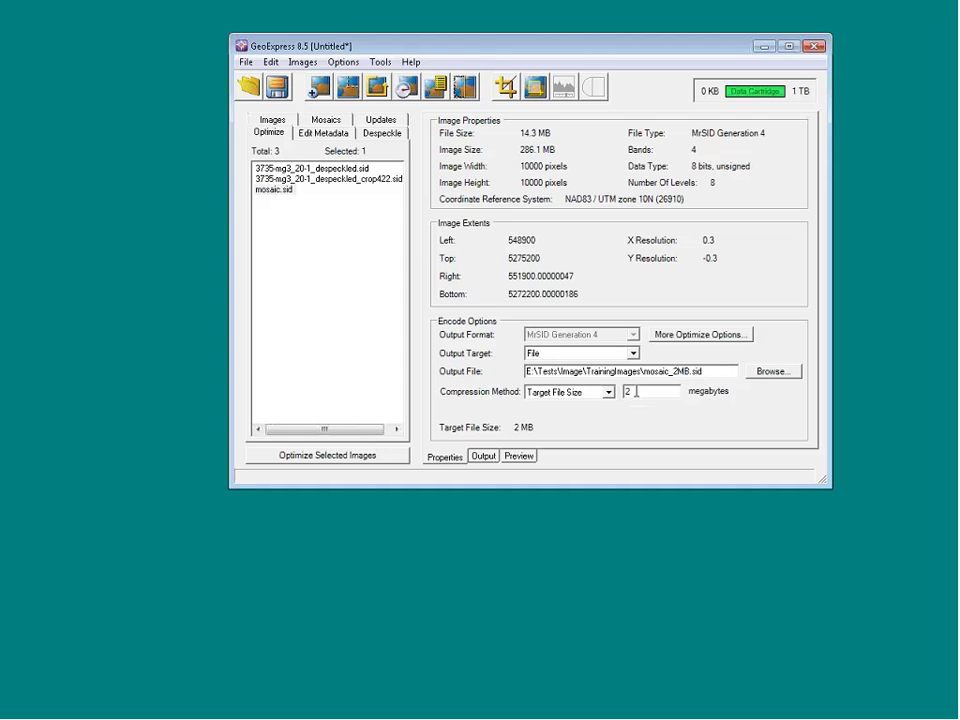
click(362, 456)
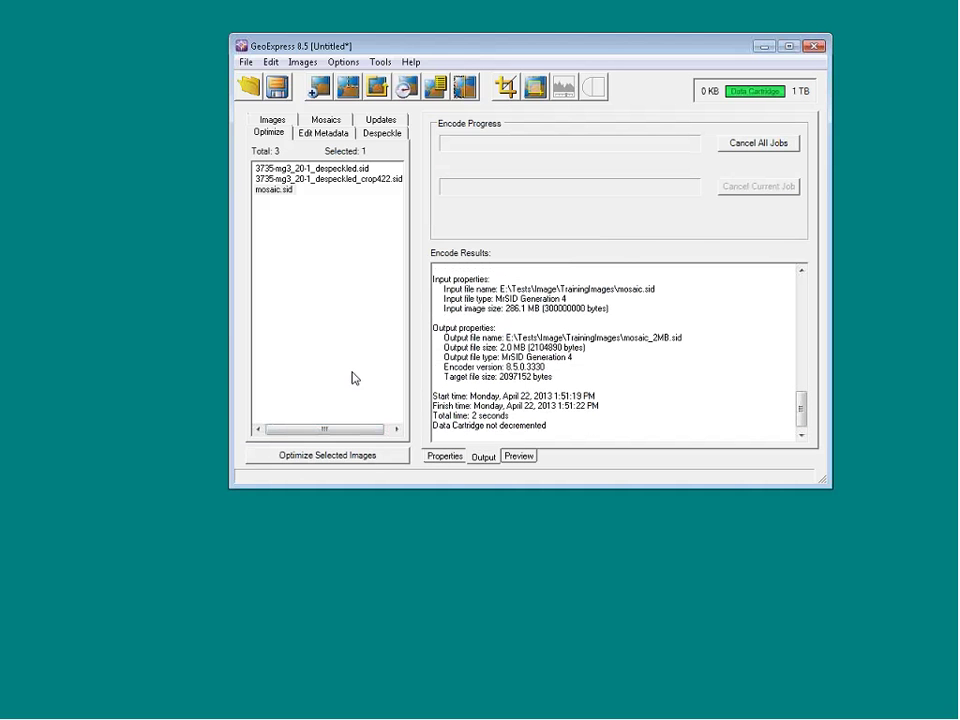
Step: Add the recompressed mosaic_2MB.sid to the optimize jobs
click(441, 461)
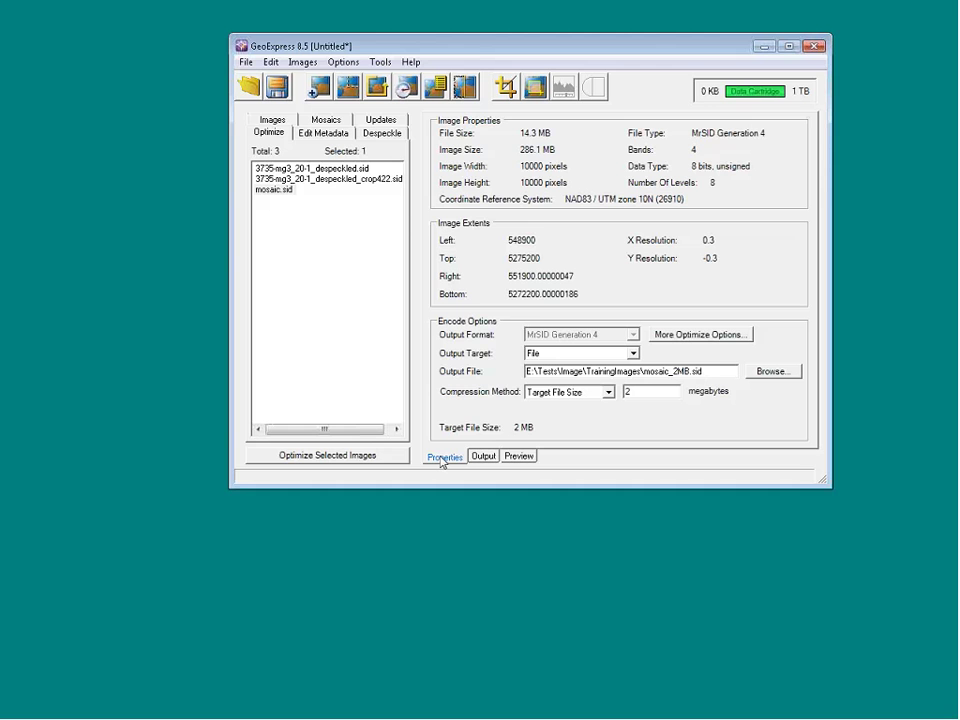
click(318, 88)
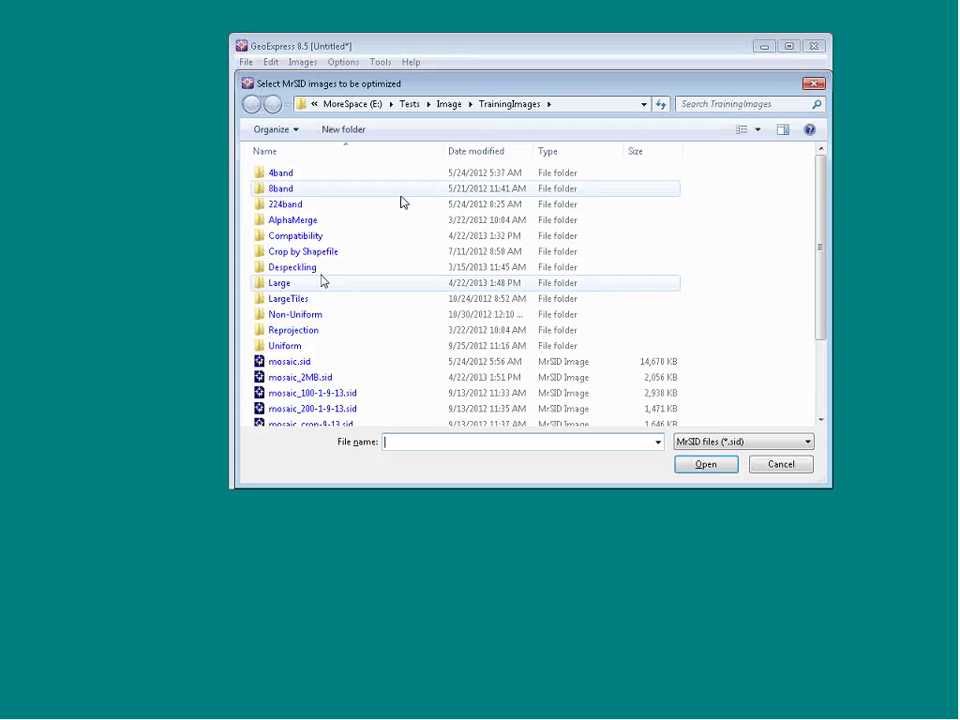
click(306, 378)
double_click(308, 383)
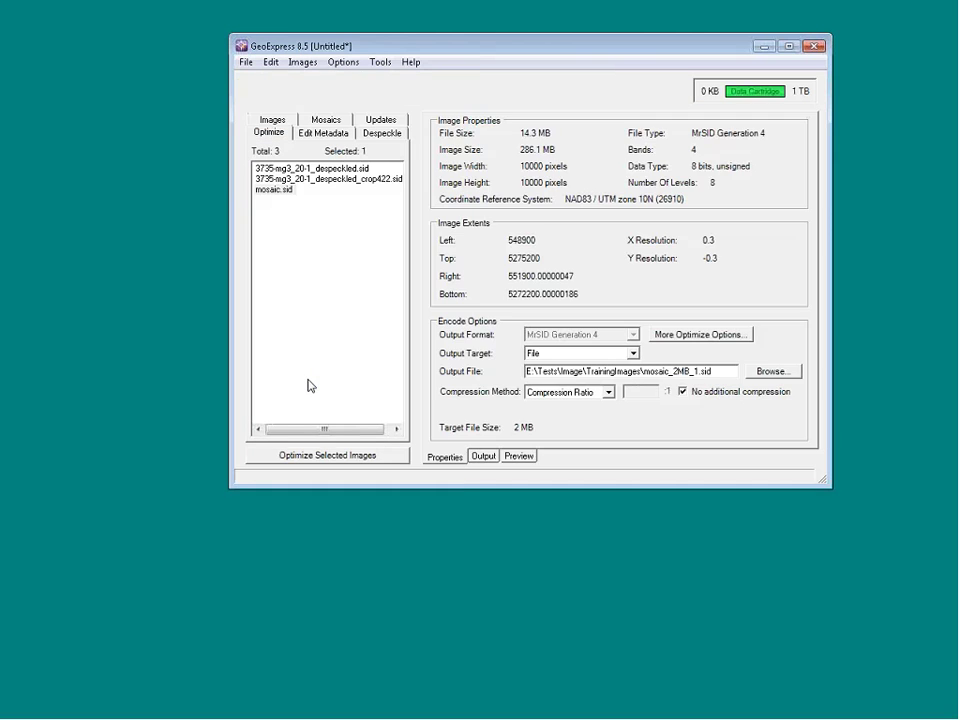
Step: Preview mosaic_2MB.sid at 1:4 and 1:1 scale and examine the image quality of its streets and buildings across the city
click(520, 457)
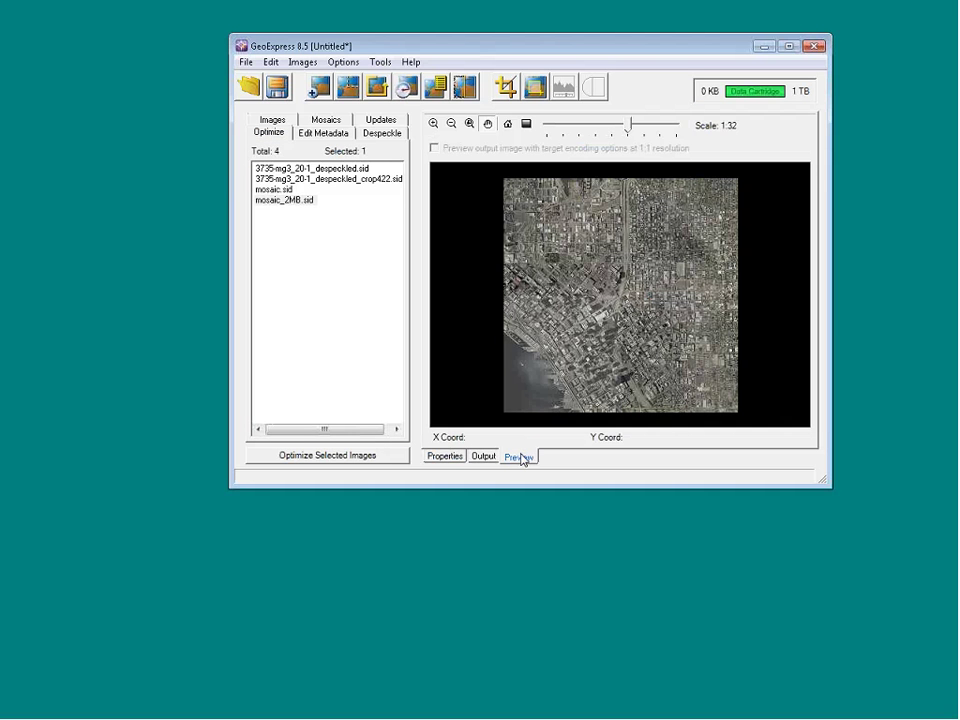
click(281, 204)
drag(627, 125, 583, 126)
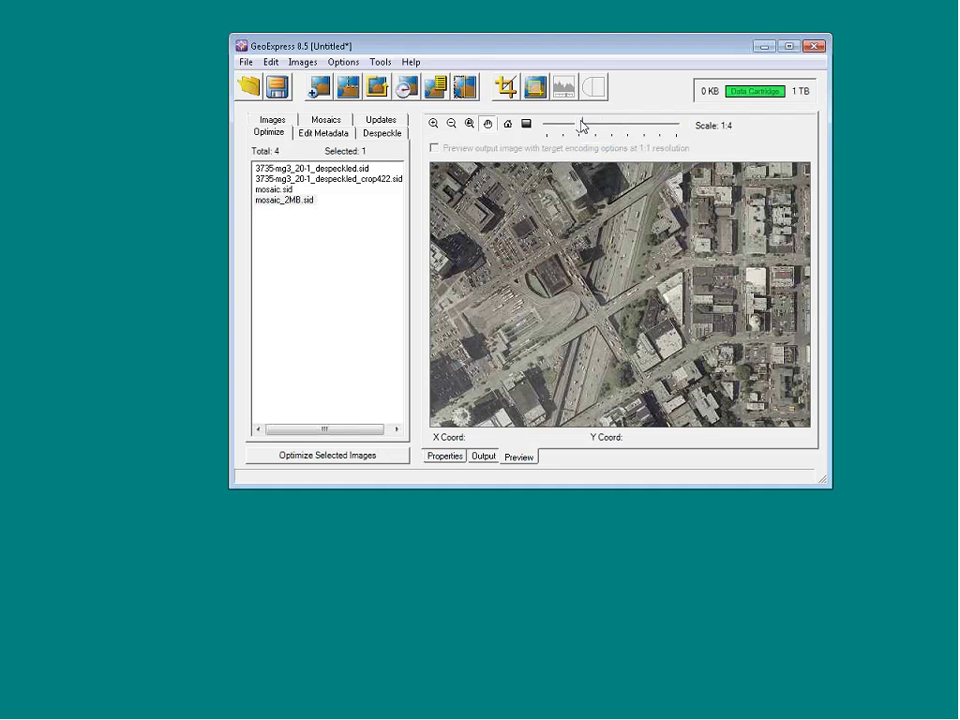
drag(563, 131, 548, 130)
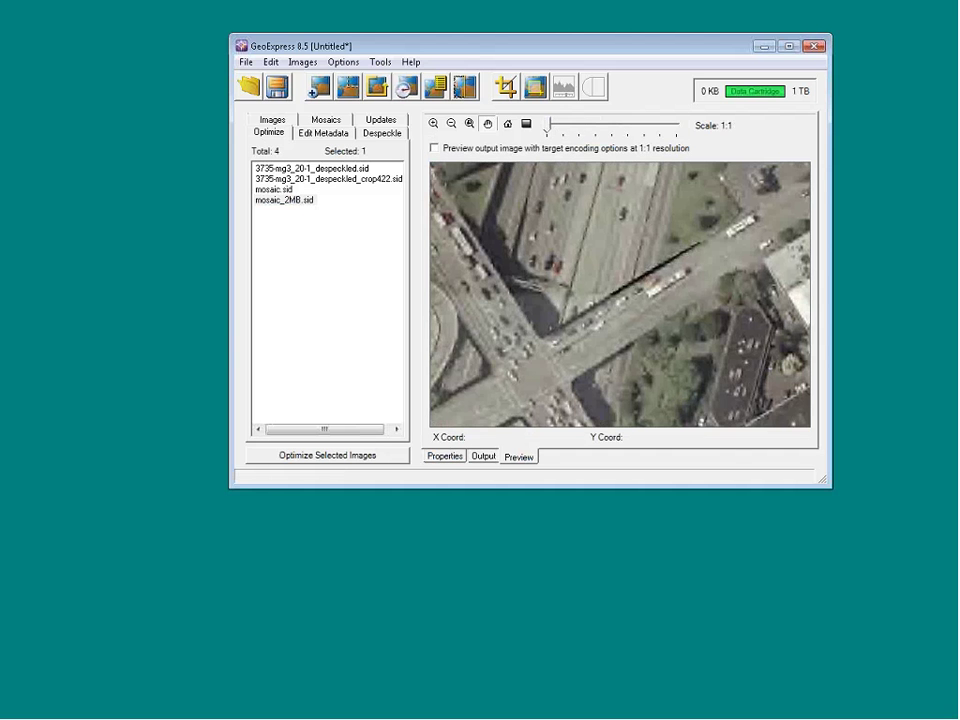
drag(654, 305, 504, 170)
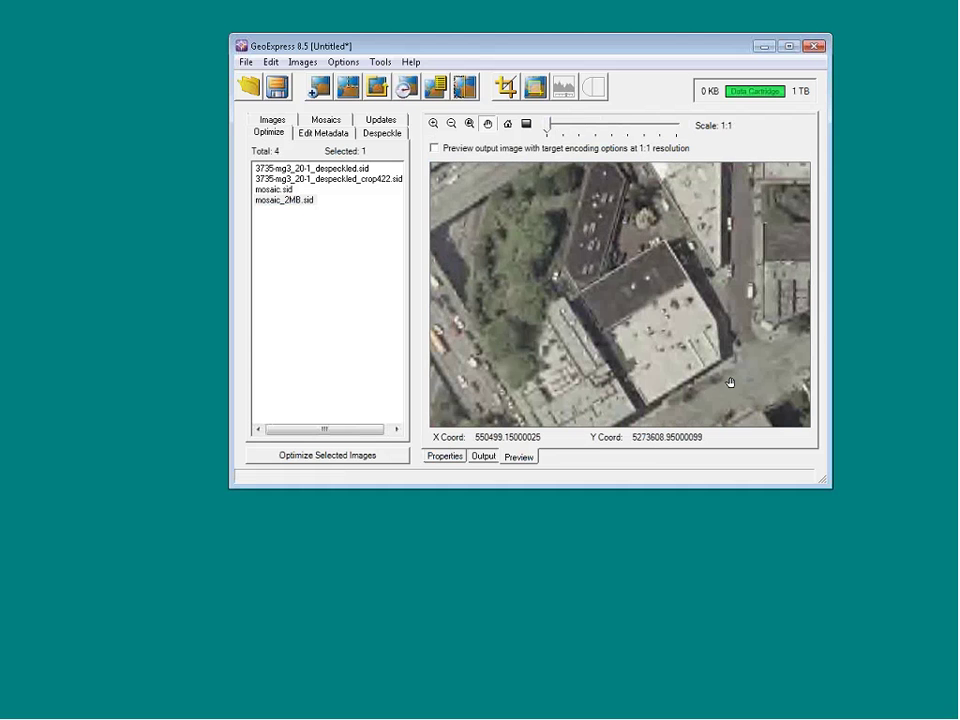
drag(730, 382, 596, 314)
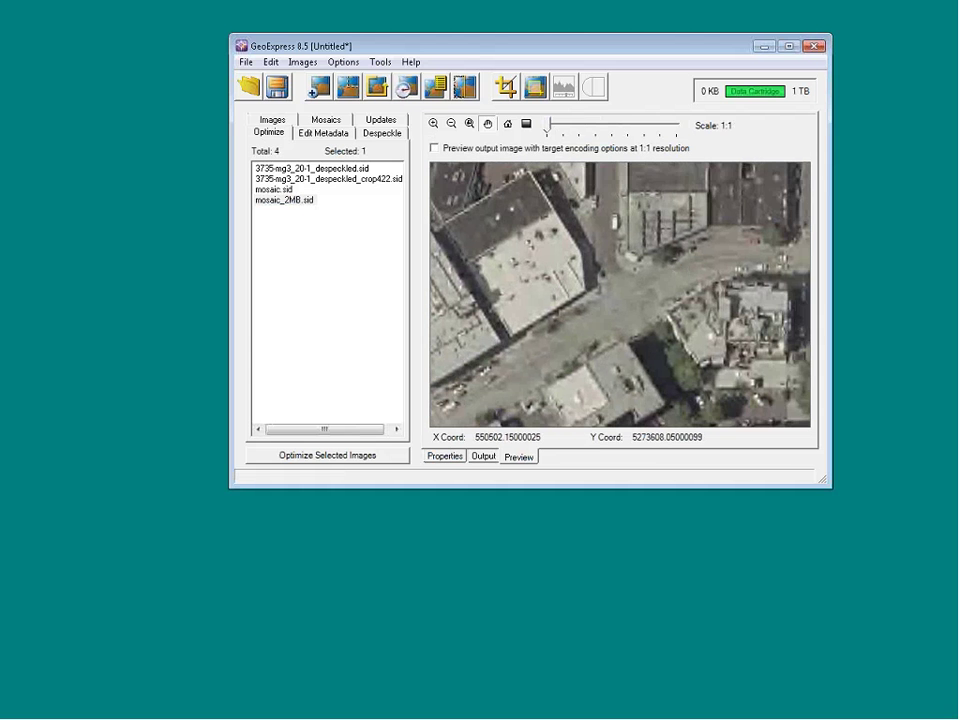
drag(744, 316, 592, 239)
drag(644, 287, 544, 172)
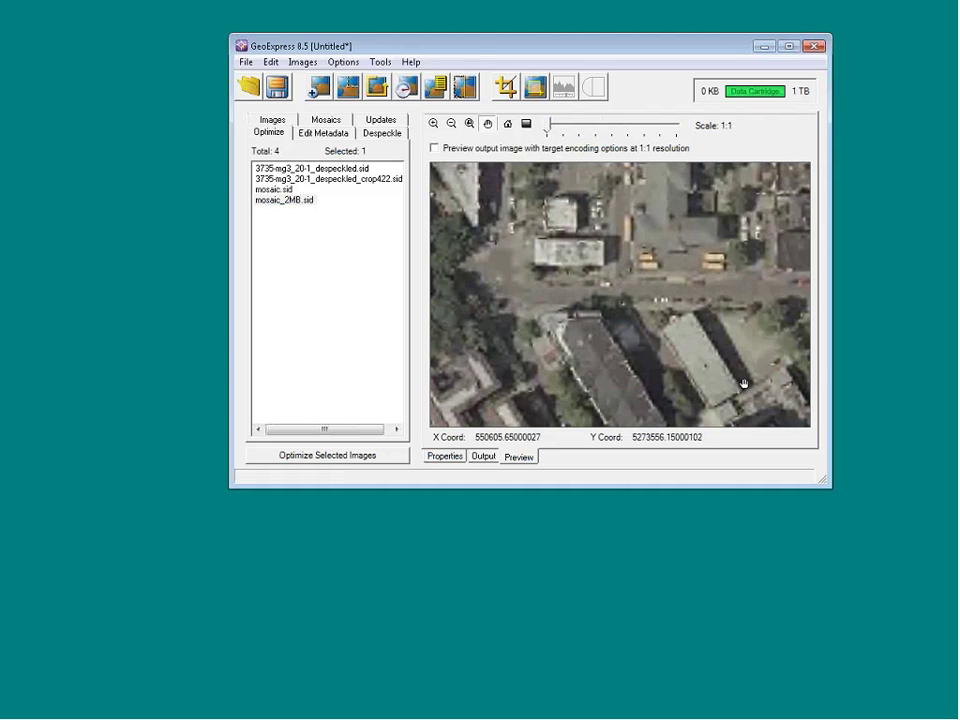
drag(744, 384, 602, 264)
drag(698, 307, 532, 247)
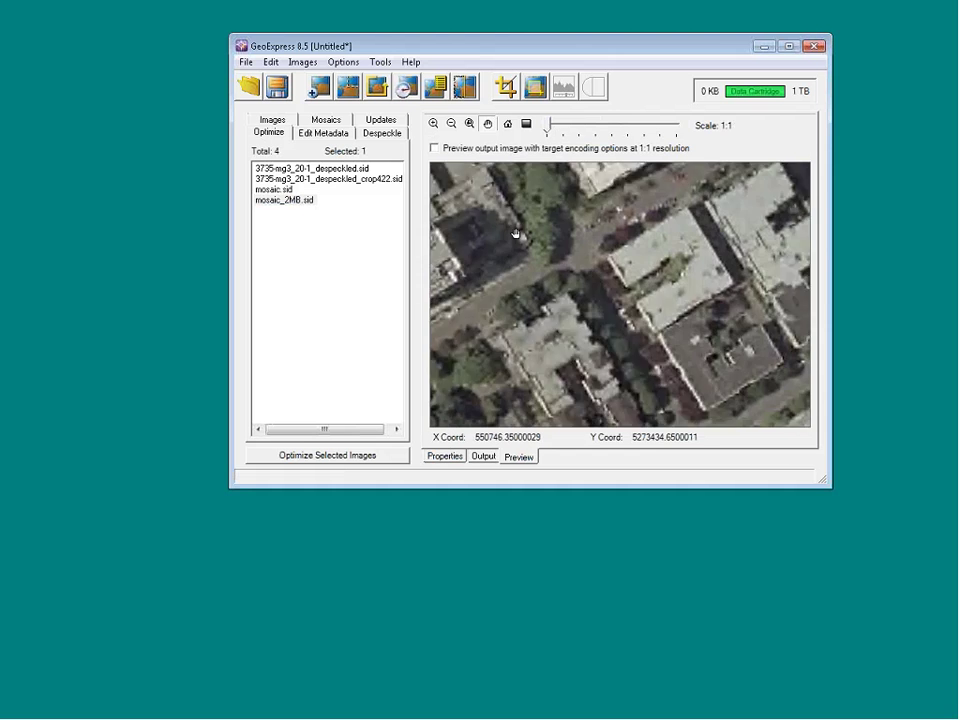
drag(650, 342, 582, 277)
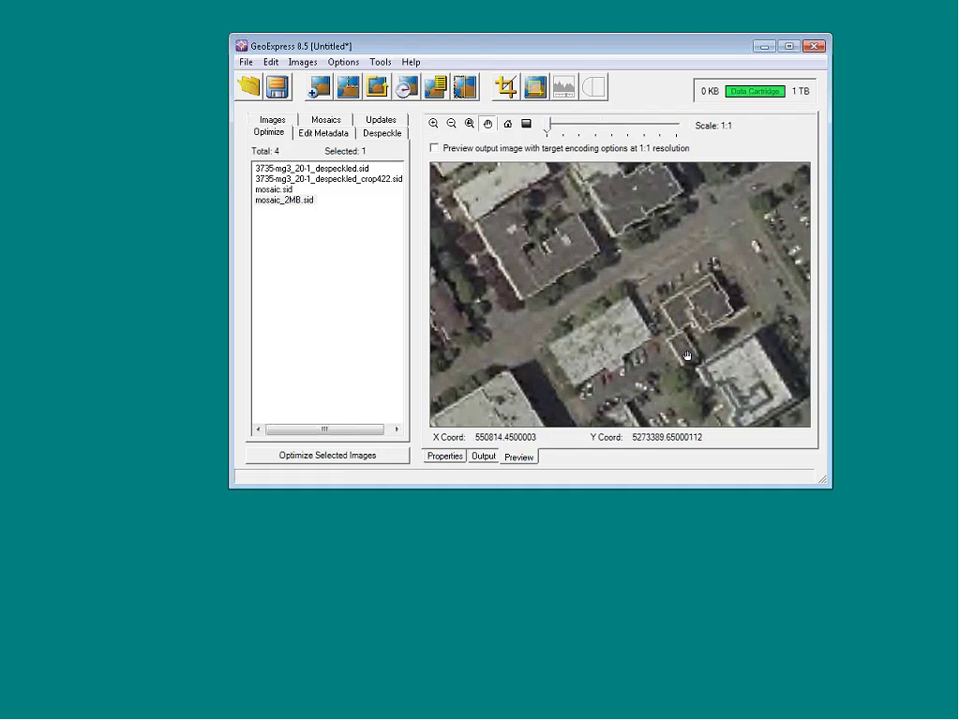
drag(684, 355, 592, 280)
drag(695, 347, 635, 310)
drag(650, 355, 592, 316)
drag(700, 377, 625, 300)
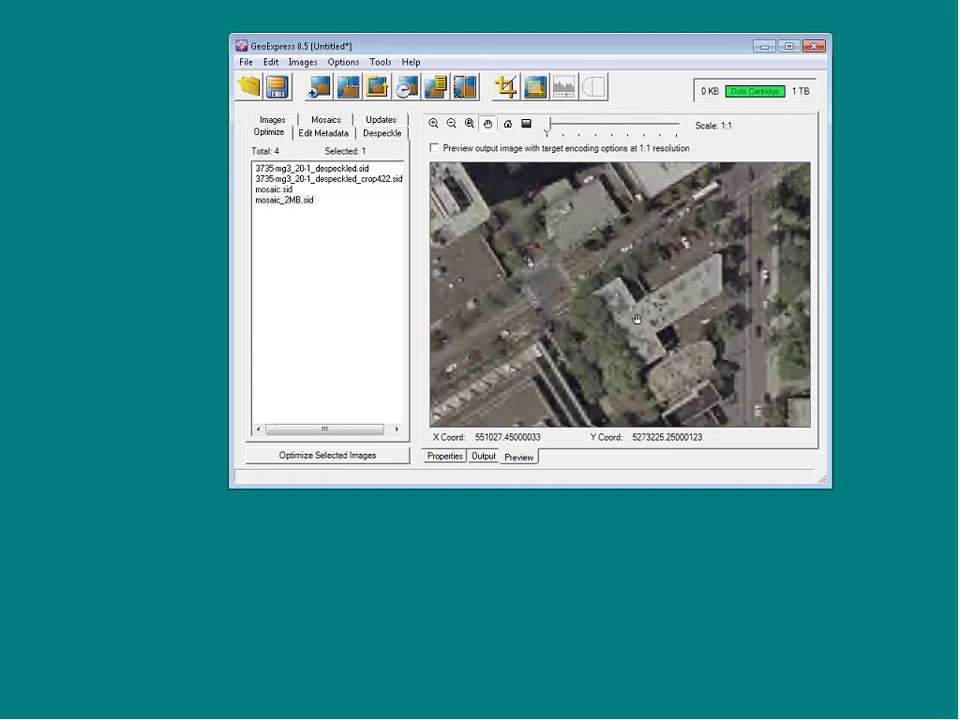
drag(689, 356, 606, 271)
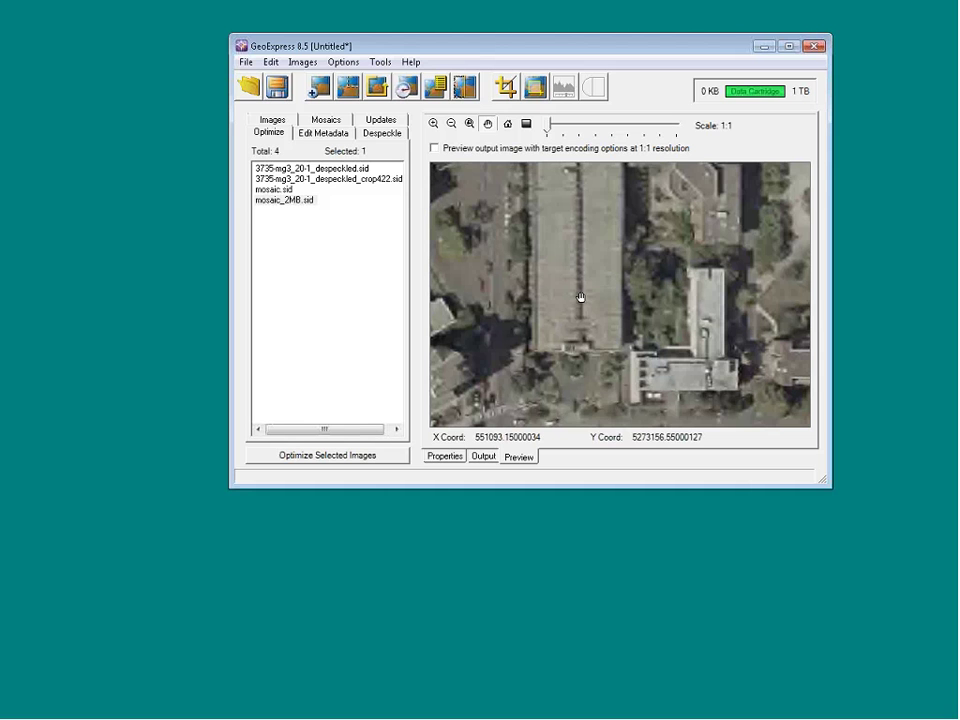
Step: Set the target file size of mosaic.sid to 3 megabytes, name the output mosaic_3MB.sid, and optimize it
click(272, 189)
click(452, 457)
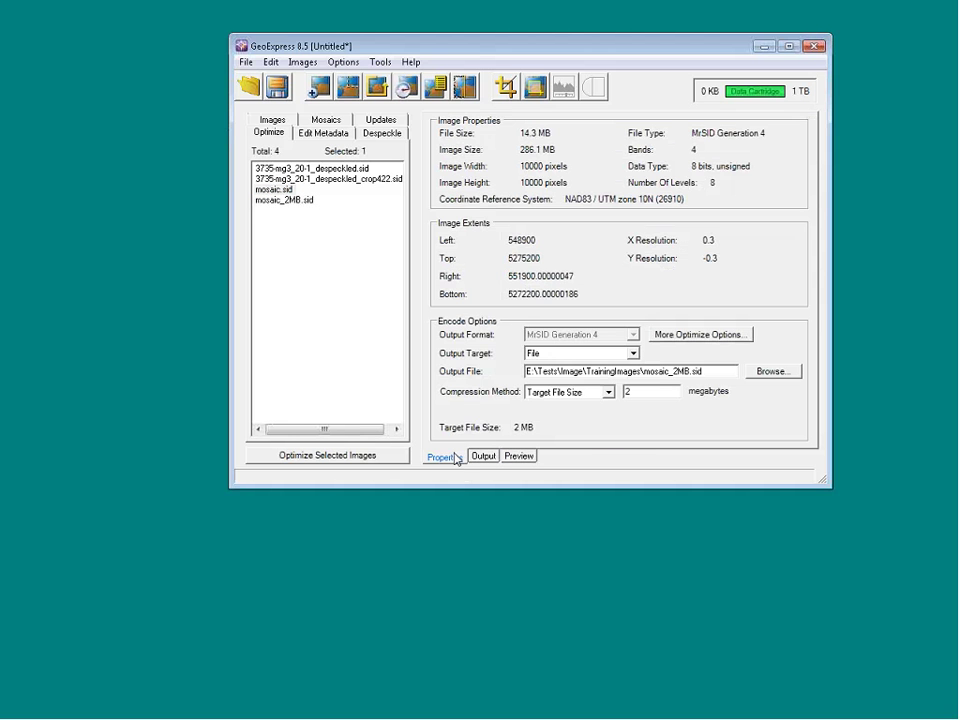
key(BackSpace)
text(3)
click(258, 455)
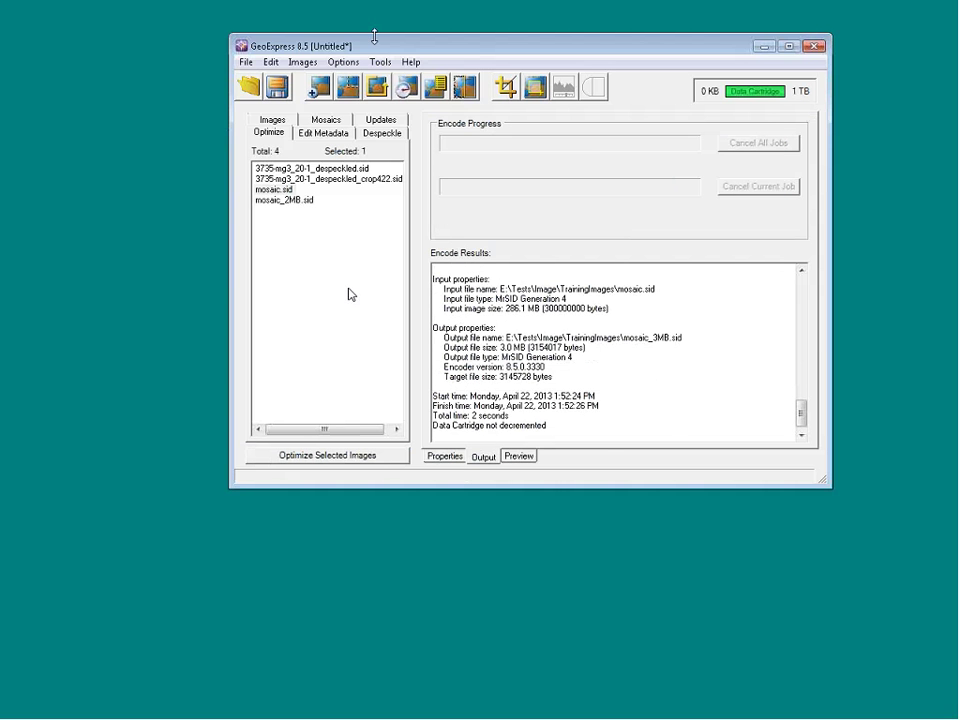
Step: Add the recompressed mosaic_3MB.sid to the optimize jobs
click(406, 87)
click(312, 393)
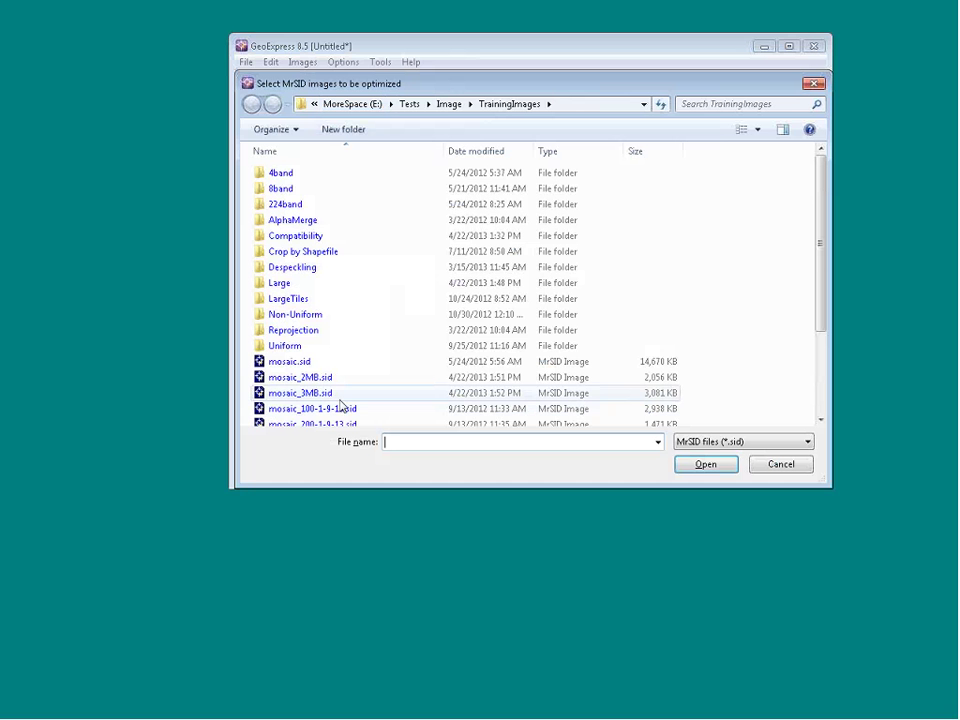
double_click(318, 394)
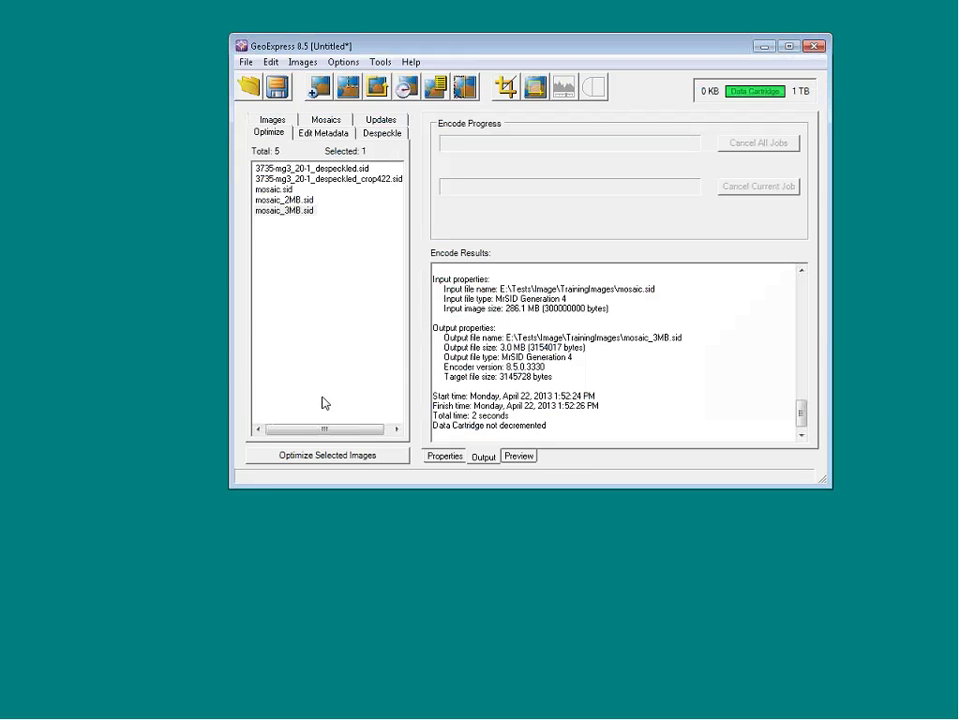
Step: Preview mosaic_3MB.sid at 1:1 scale, examine its image quality in several areas, and review its image properties
click(530, 456)
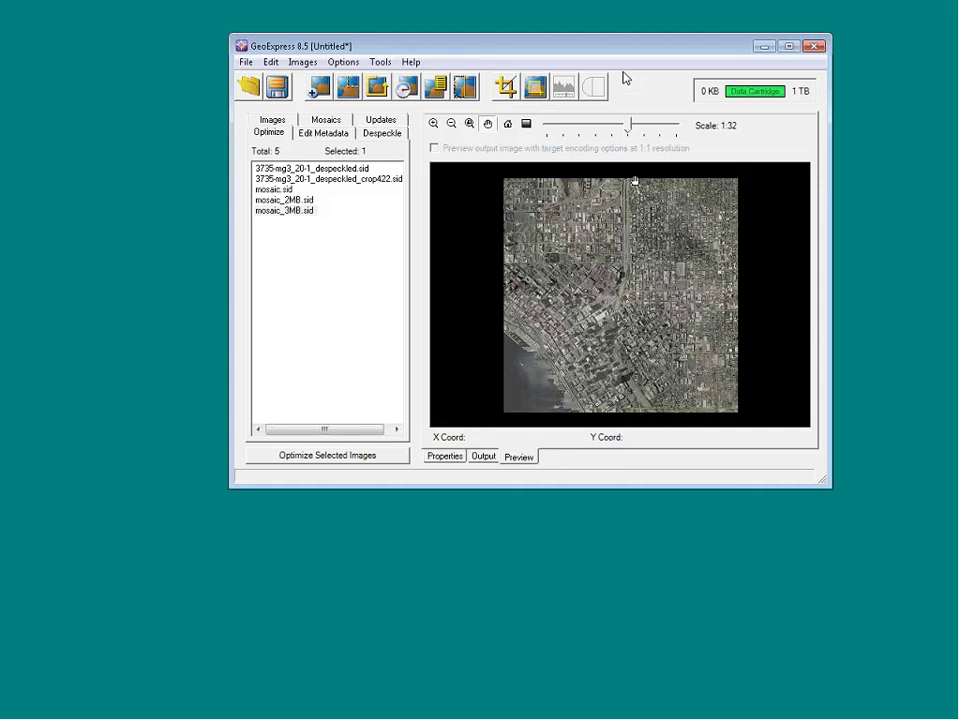
drag(629, 124, 553, 126)
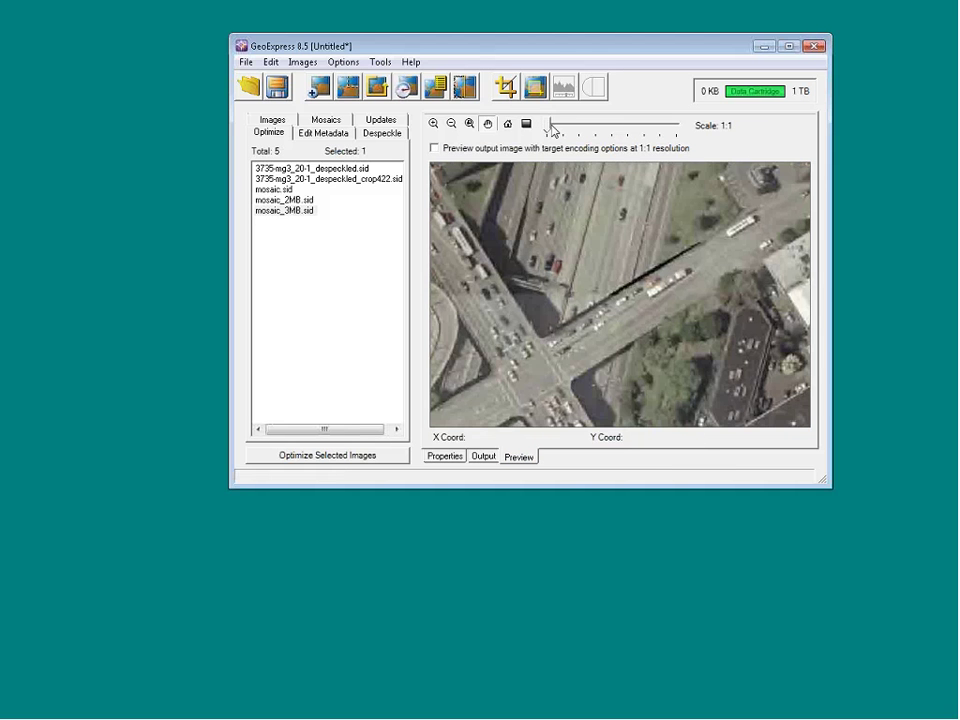
drag(513, 232, 495, 280)
drag(600, 220, 731, 328)
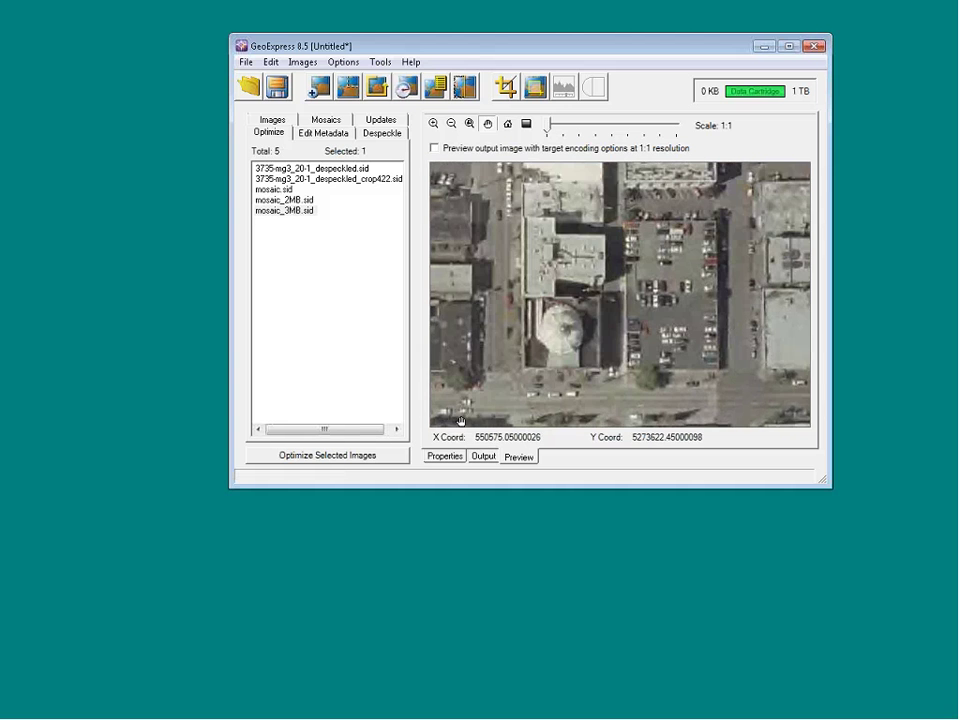
click(452, 458)
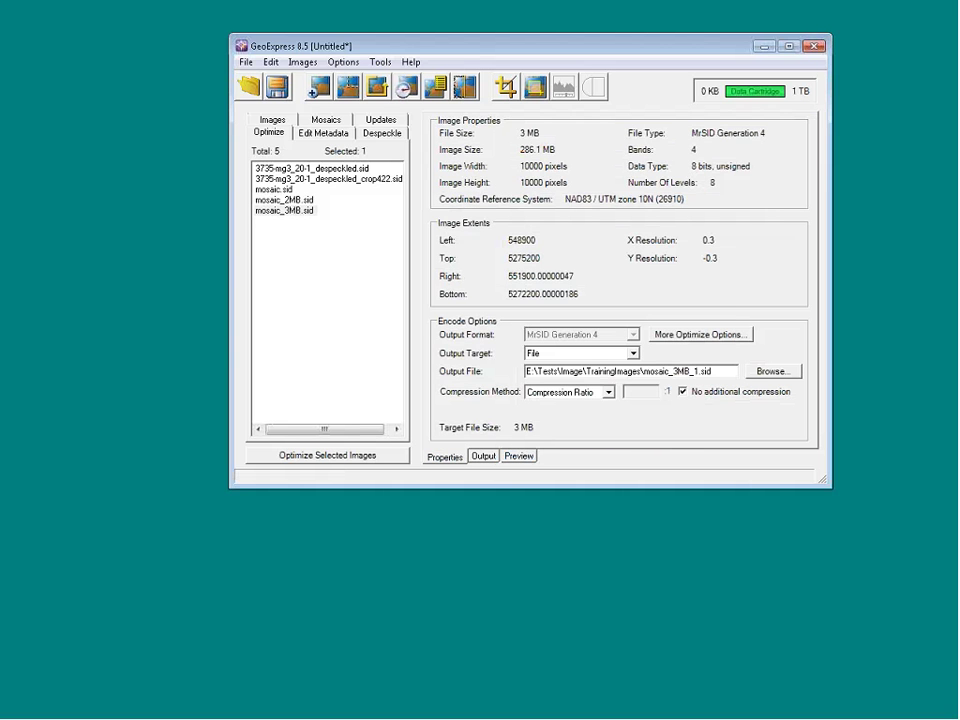
Step: Show mosaic.sid in its area of interest settings, zoom in to 1:8 scale on the city, and cancel the settings
click(283, 191)
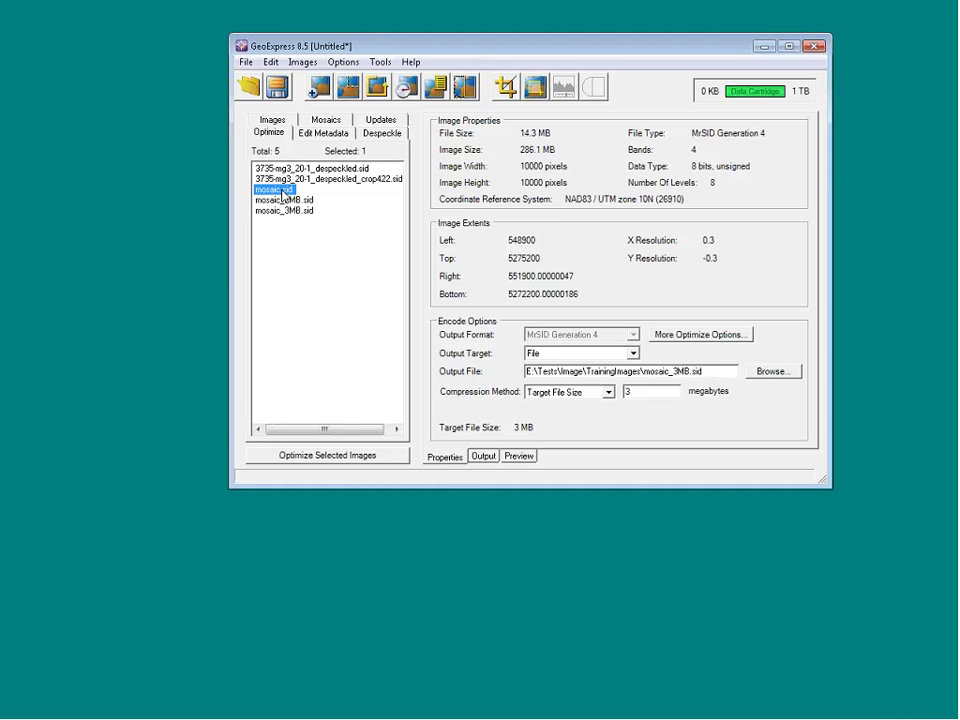
click(654, 397)
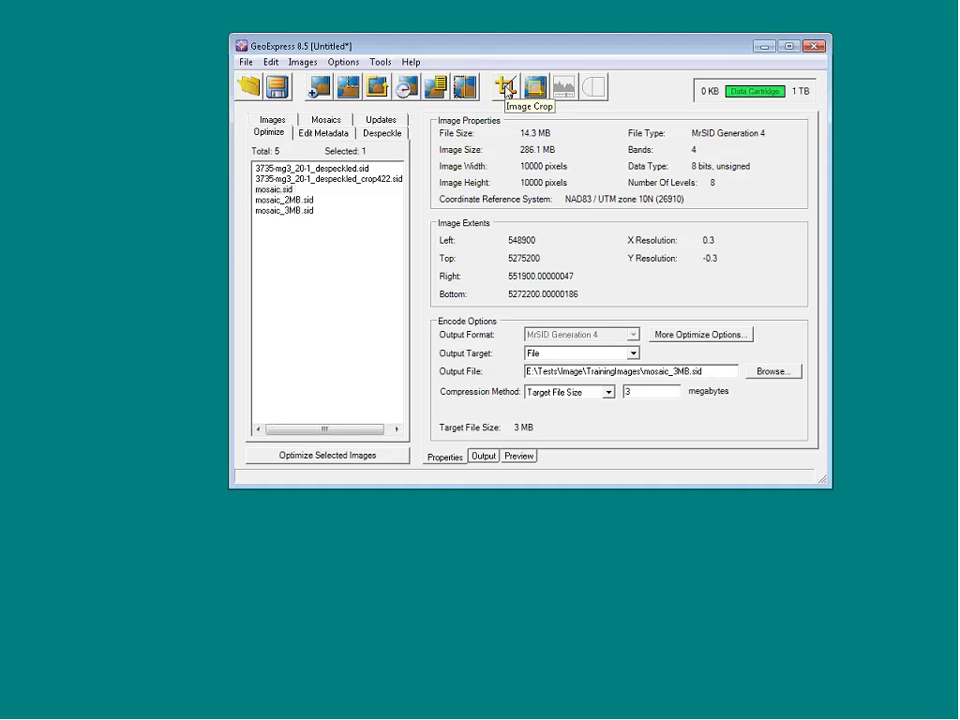
click(278, 190)
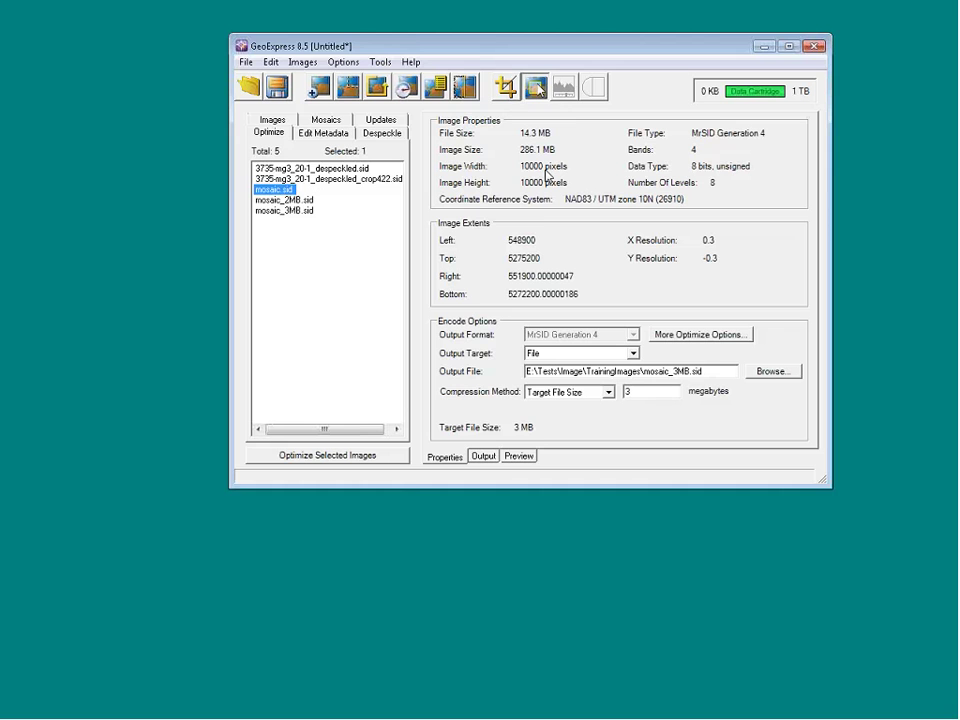
click(506, 87)
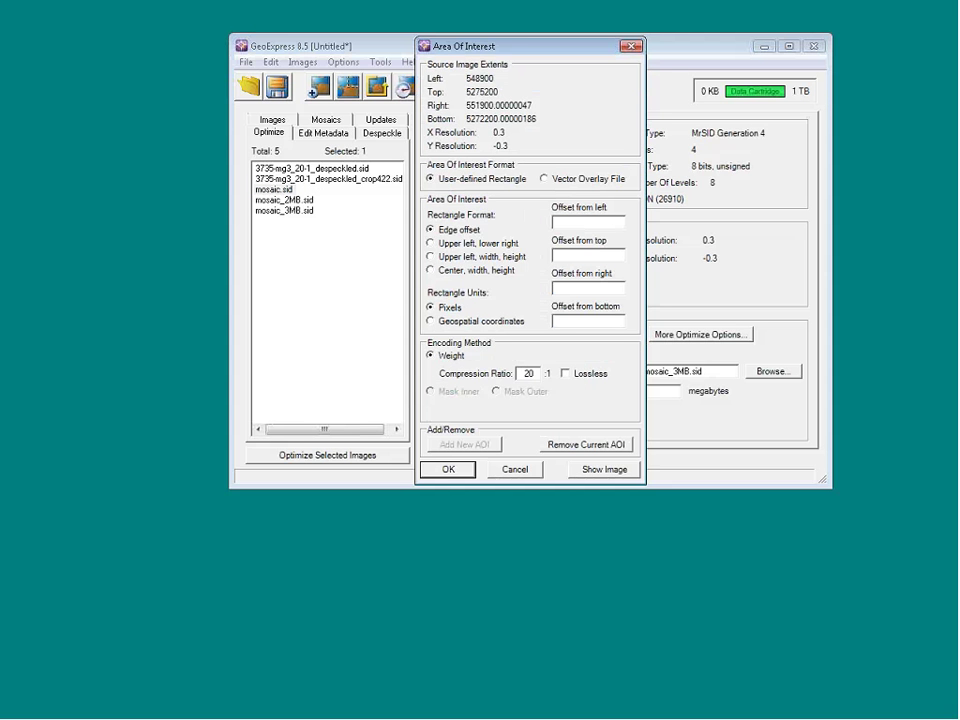
click(603, 470)
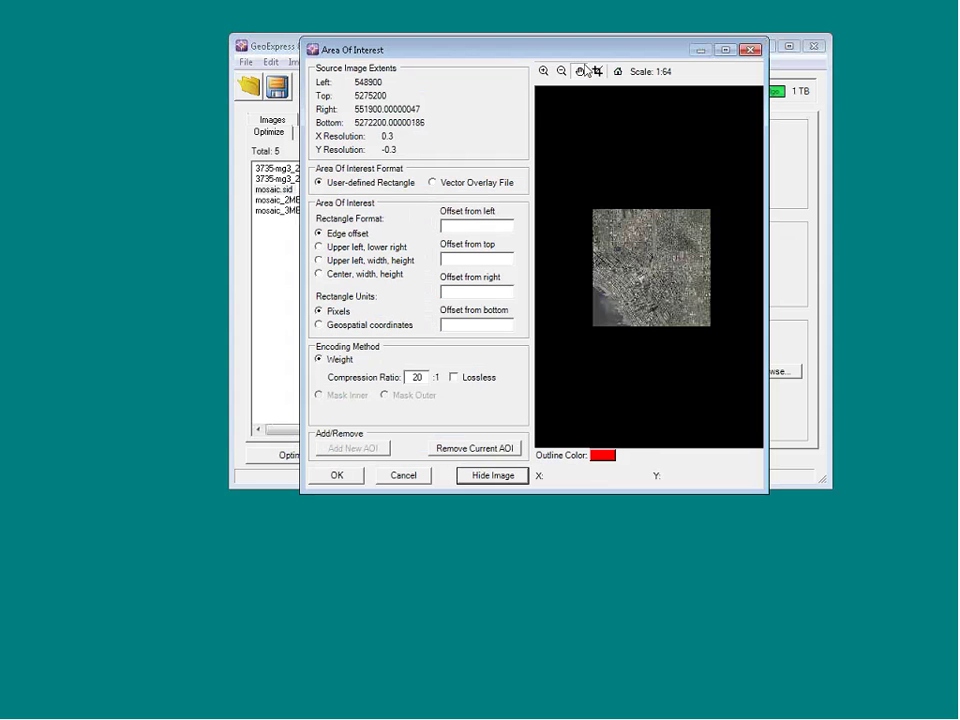
click(543, 71)
drag(636, 247, 661, 272)
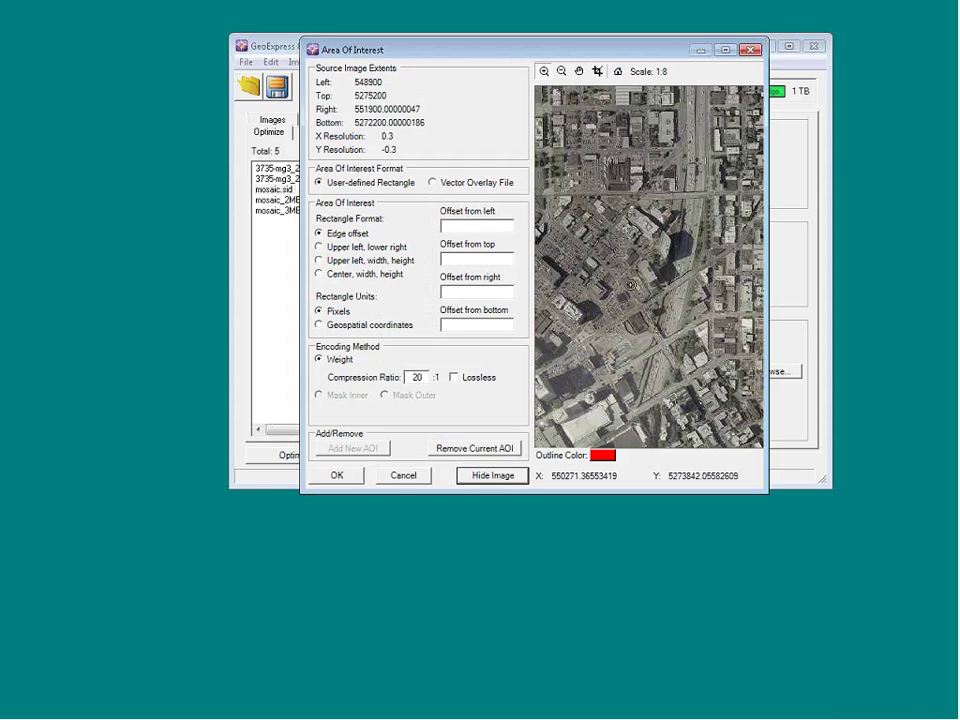
click(406, 476)
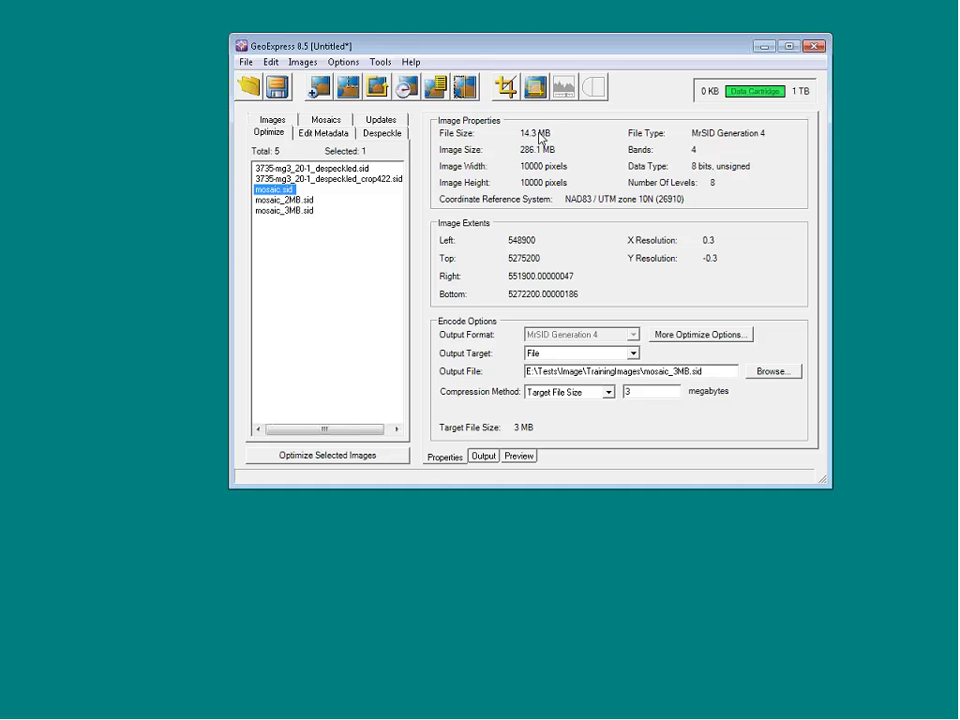
Step: Try resampling mosaic.sid in its optimize options with a level-of-detail reduction factor, and cancel the options
click(690, 337)
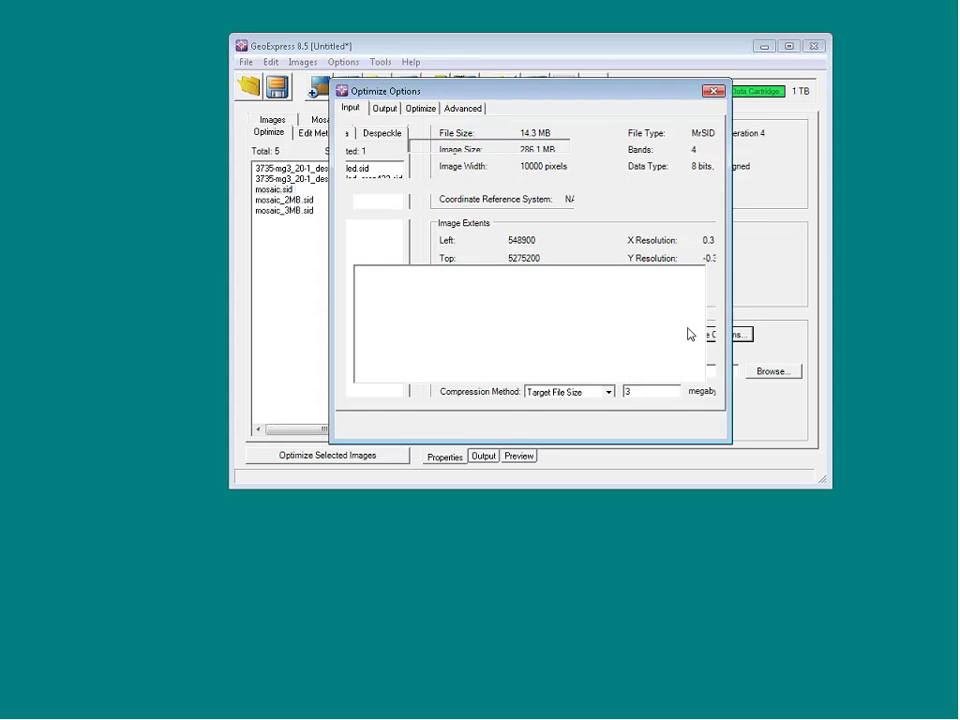
click(420, 108)
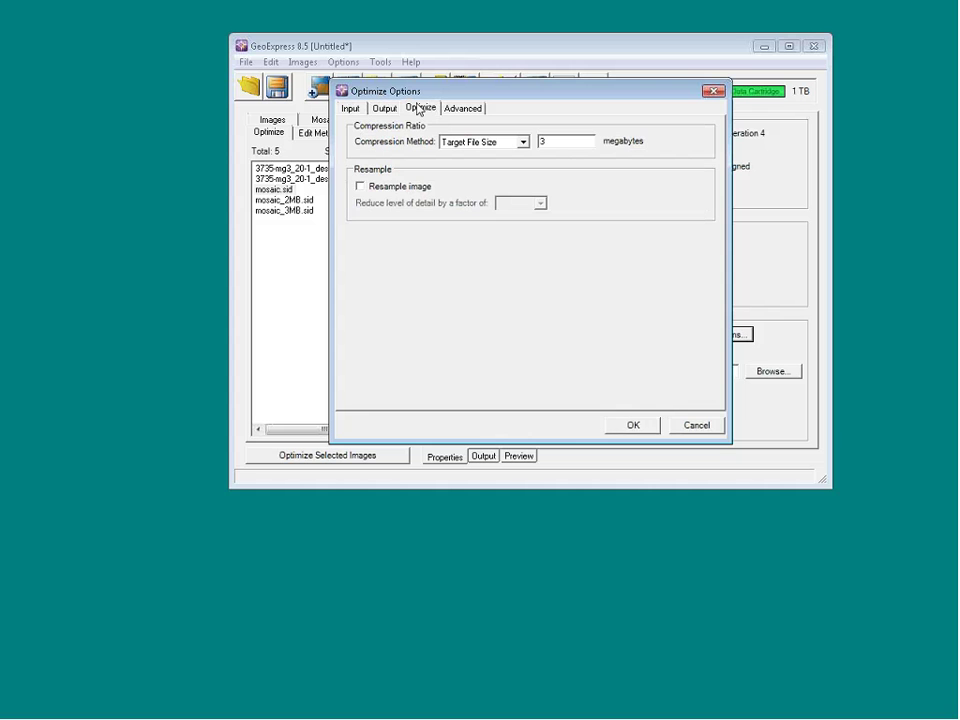
click(398, 190)
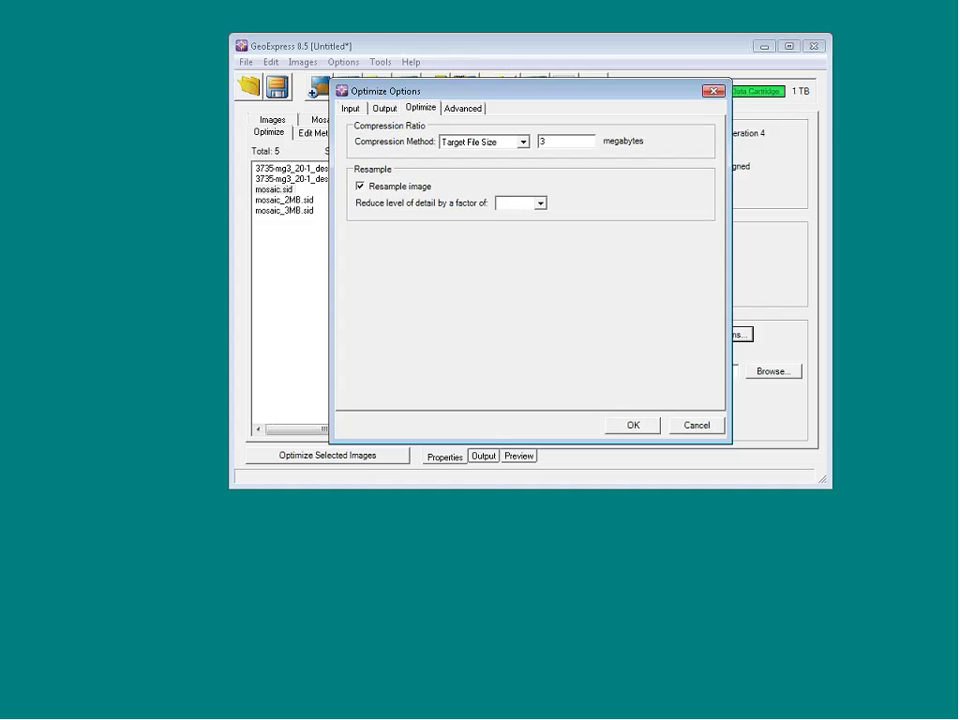
click(541, 206)
click(511, 218)
click(705, 428)
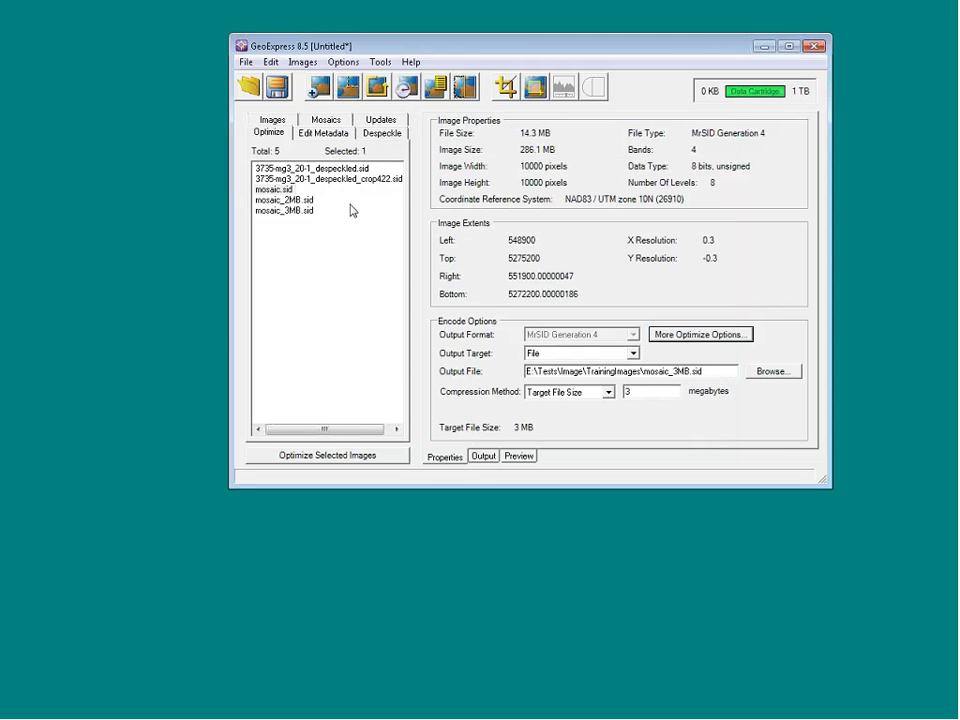
Step: Add mosaic.sid from the TrainingImages folder to the edit metadata jobs
click(322, 133)
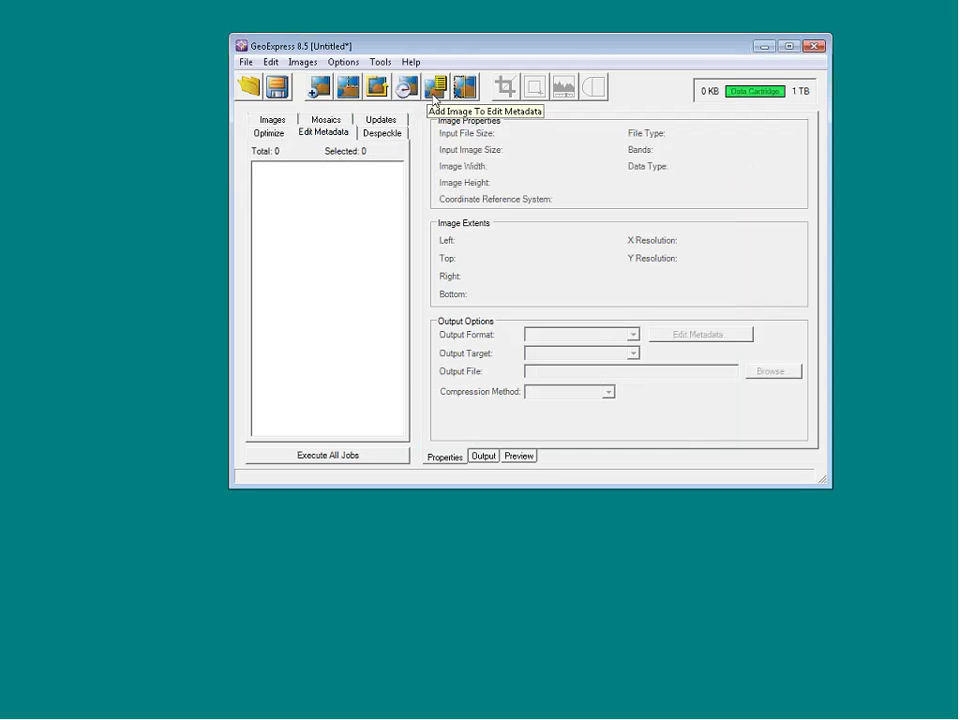
click(303, 62)
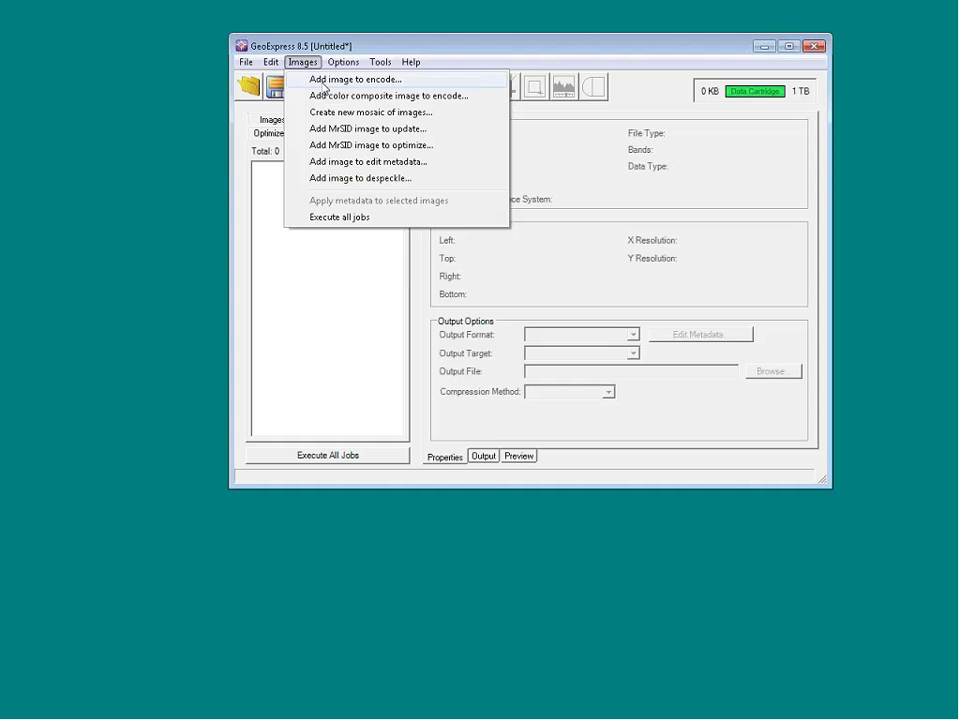
click(367, 168)
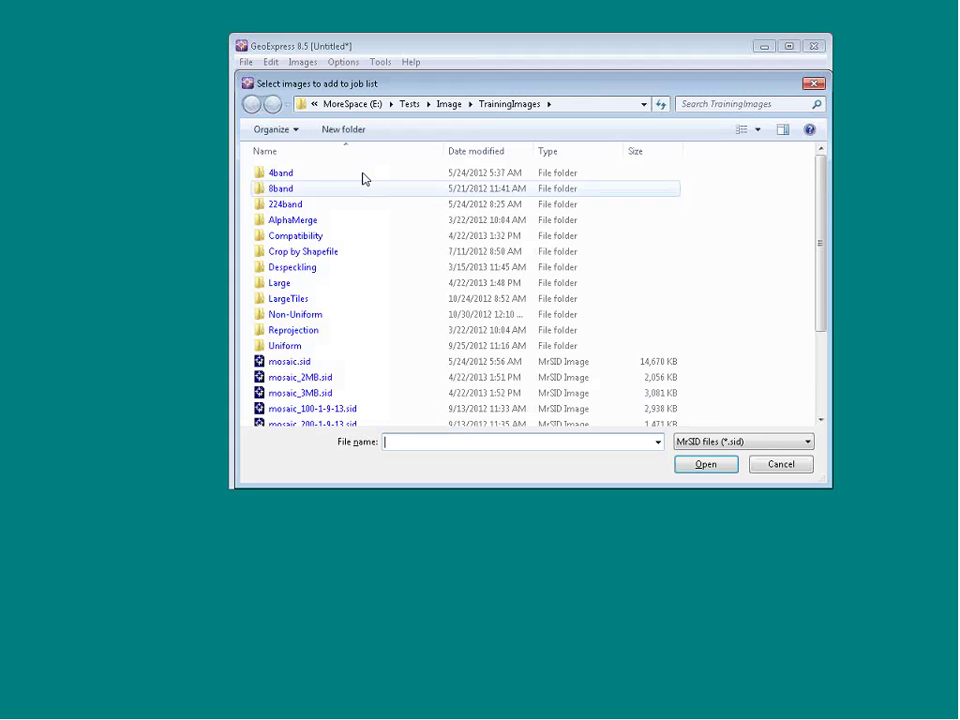
click(287, 365)
double_click(287, 365)
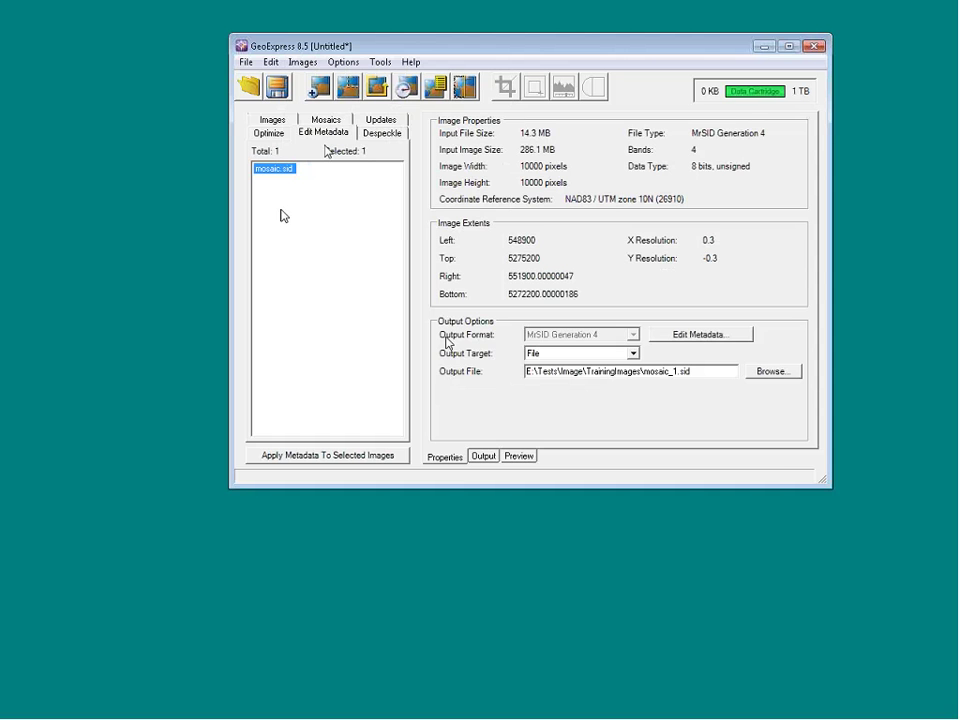
Step: In the image metadata of mosaic.sid, search the coordinate reference systems for 10N and choose NAD83 / UTM zone 10N (26910)
click(720, 337)
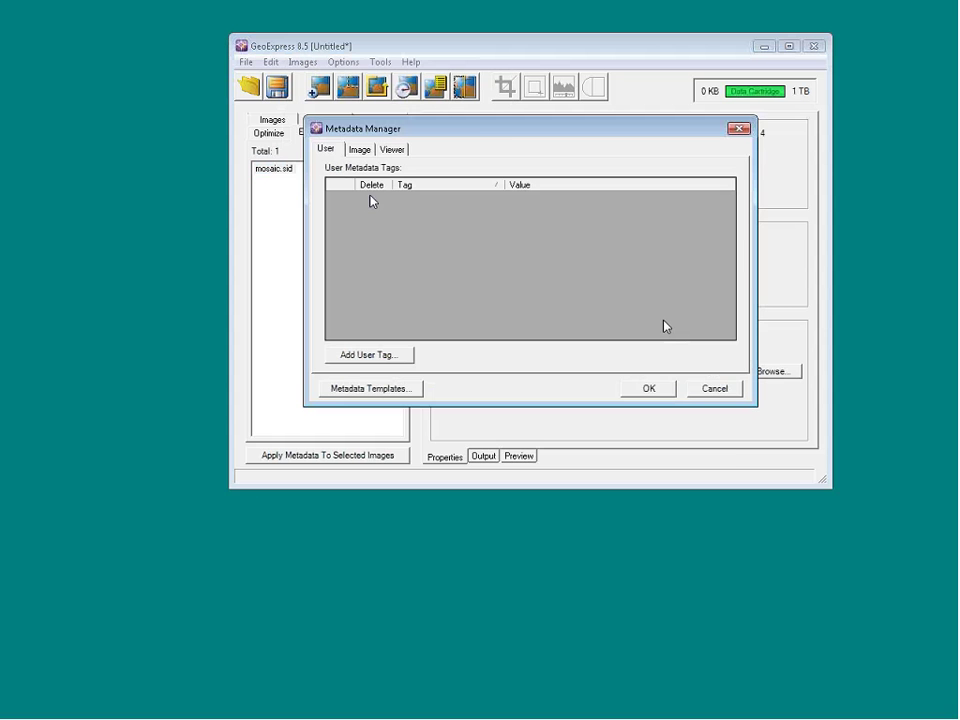
click(359, 150)
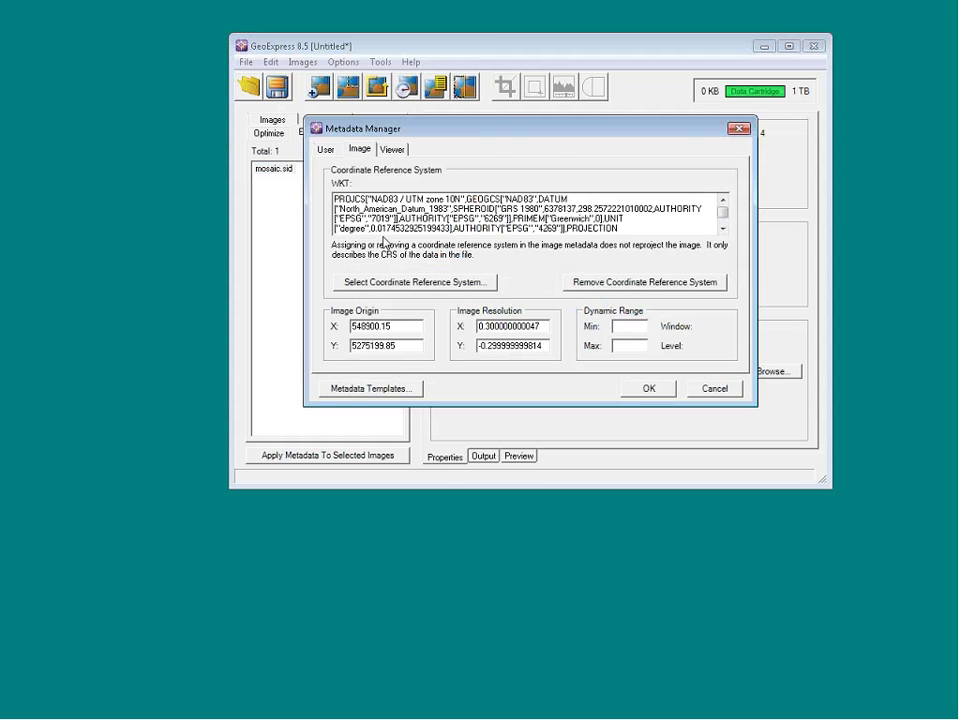
click(409, 283)
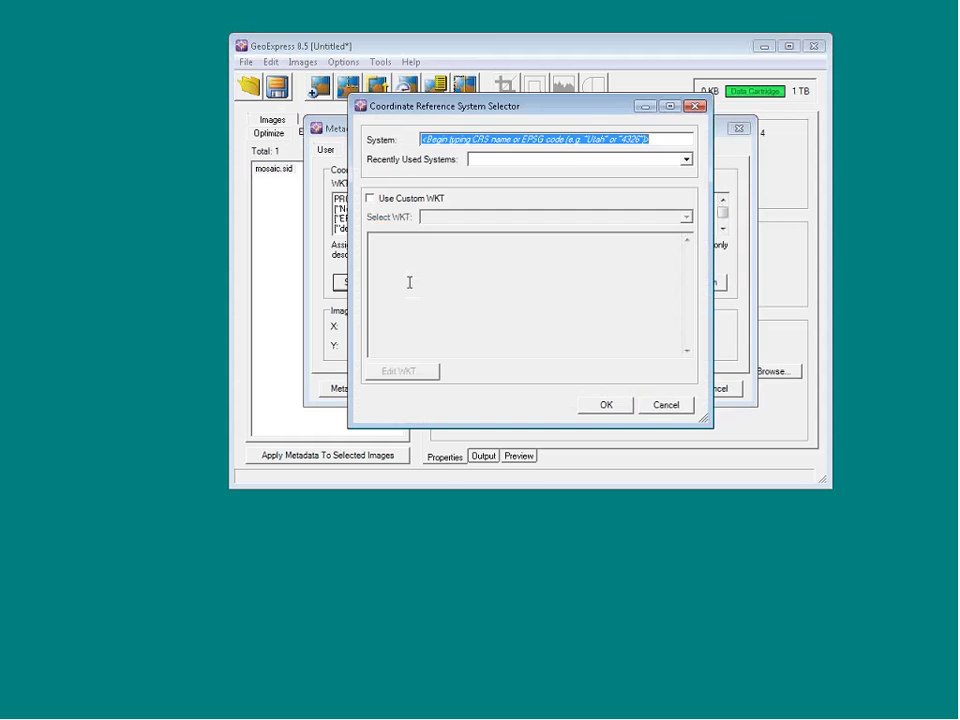
text(10N)
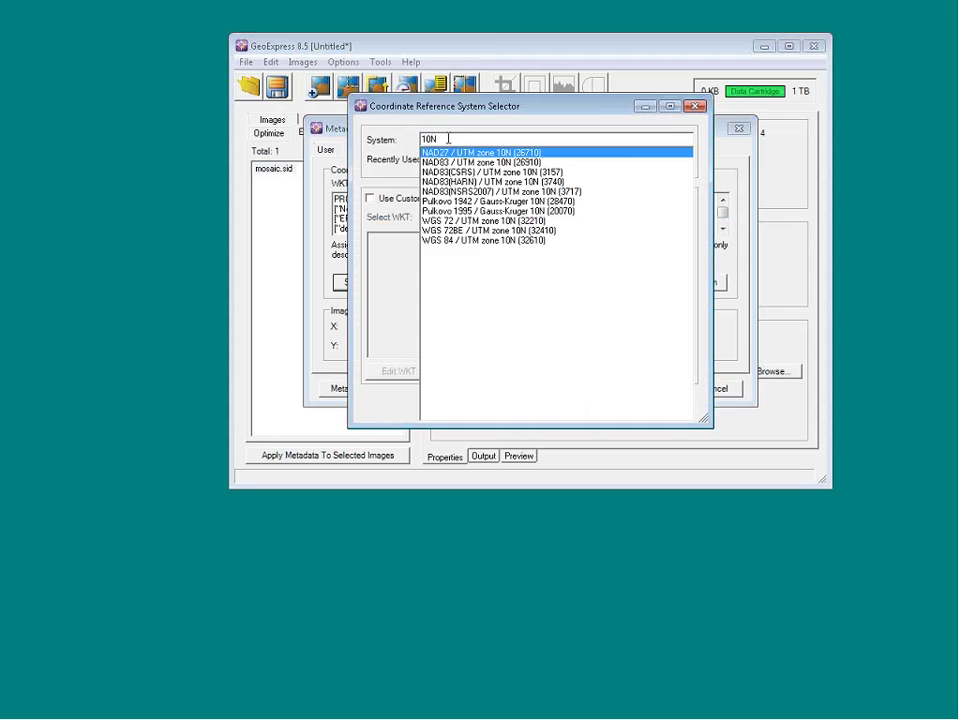
click(495, 163)
click(496, 166)
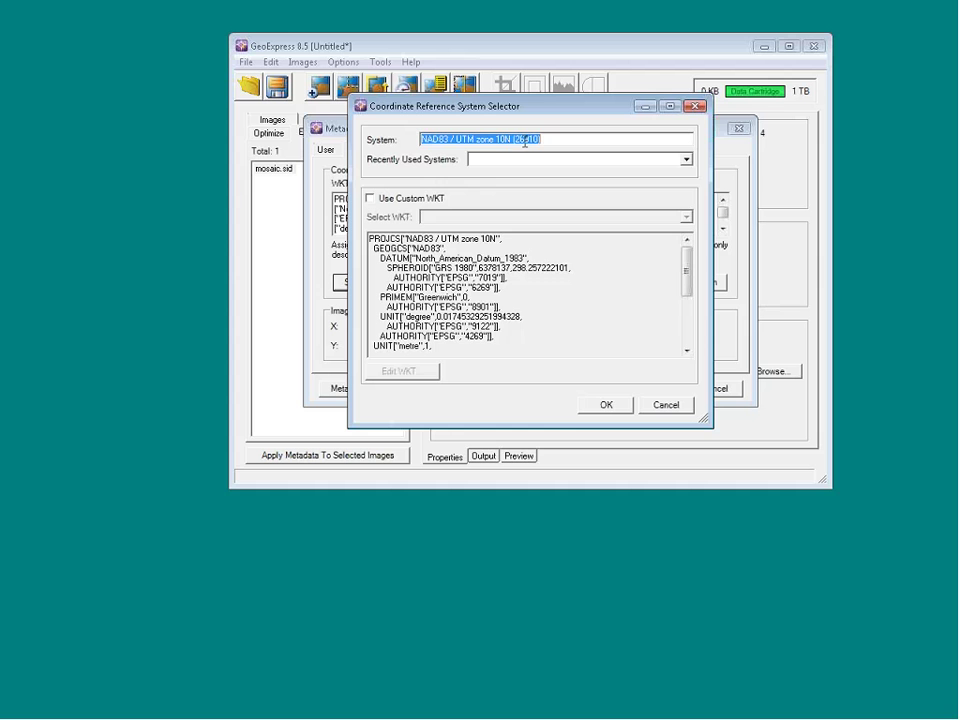
Step: Change the coordinate reference system of mosaic.sid to NAD83 / UTM zone 11N (26911) and accept the metadata
text(11N)
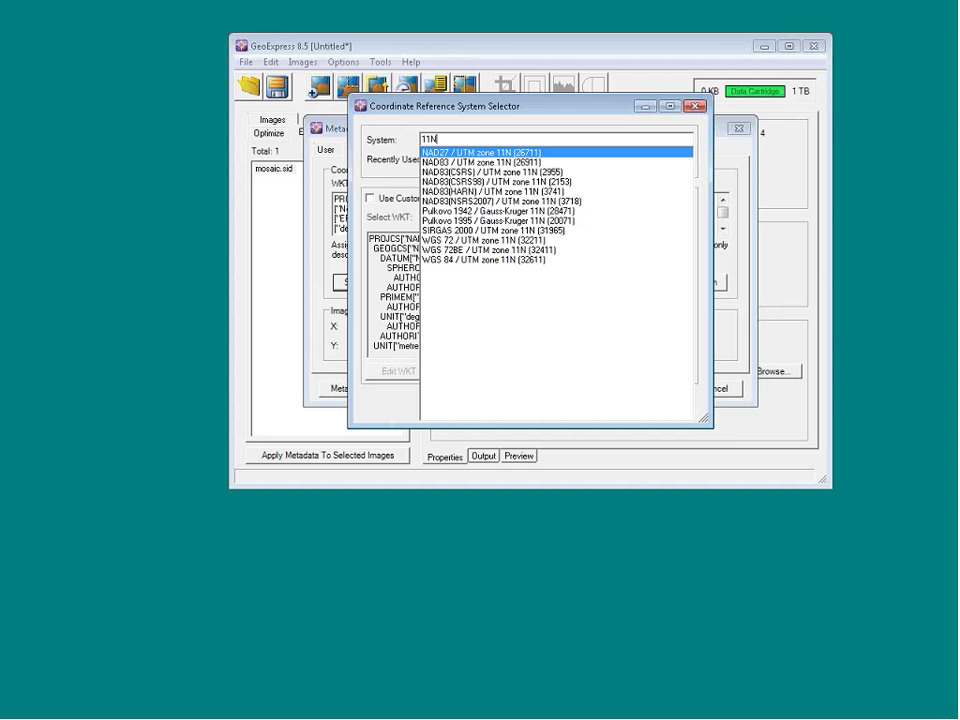
click(527, 163)
click(620, 410)
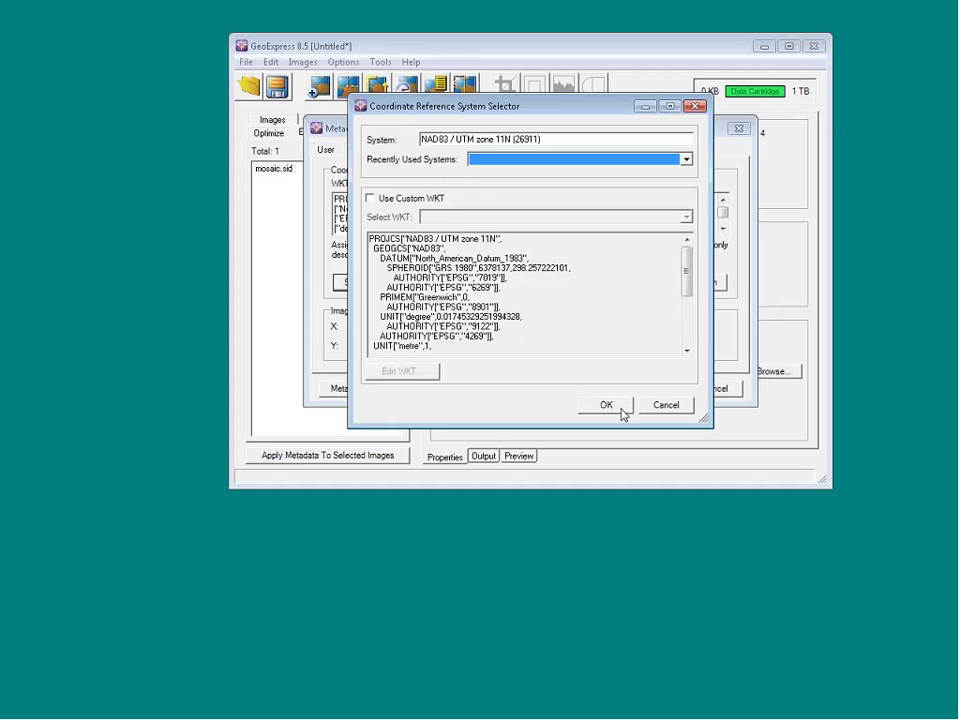
click(620, 410)
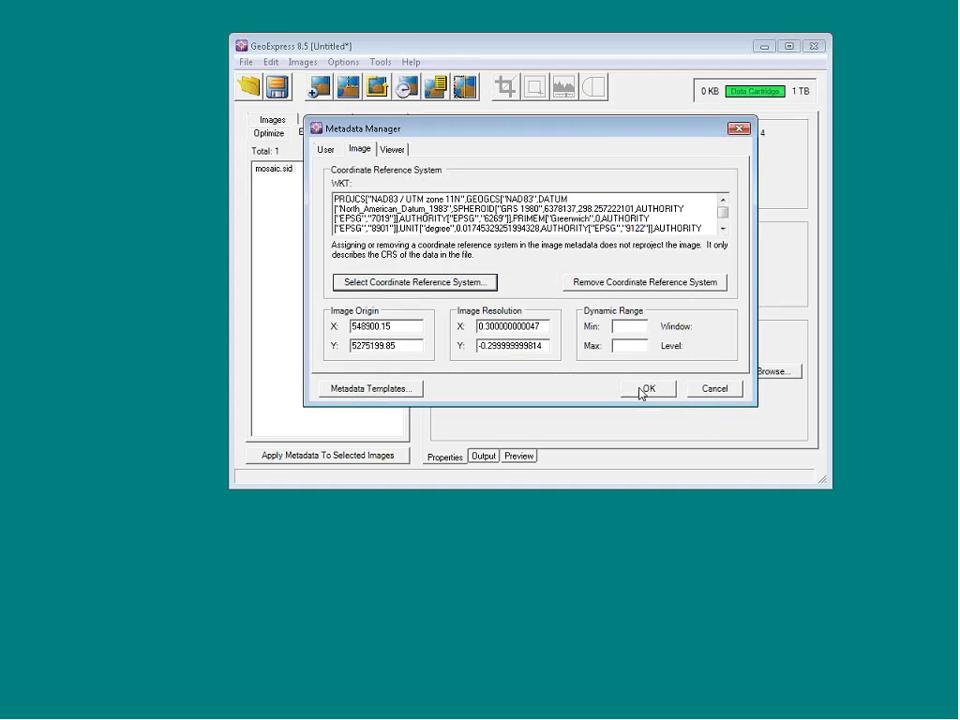
click(645, 389)
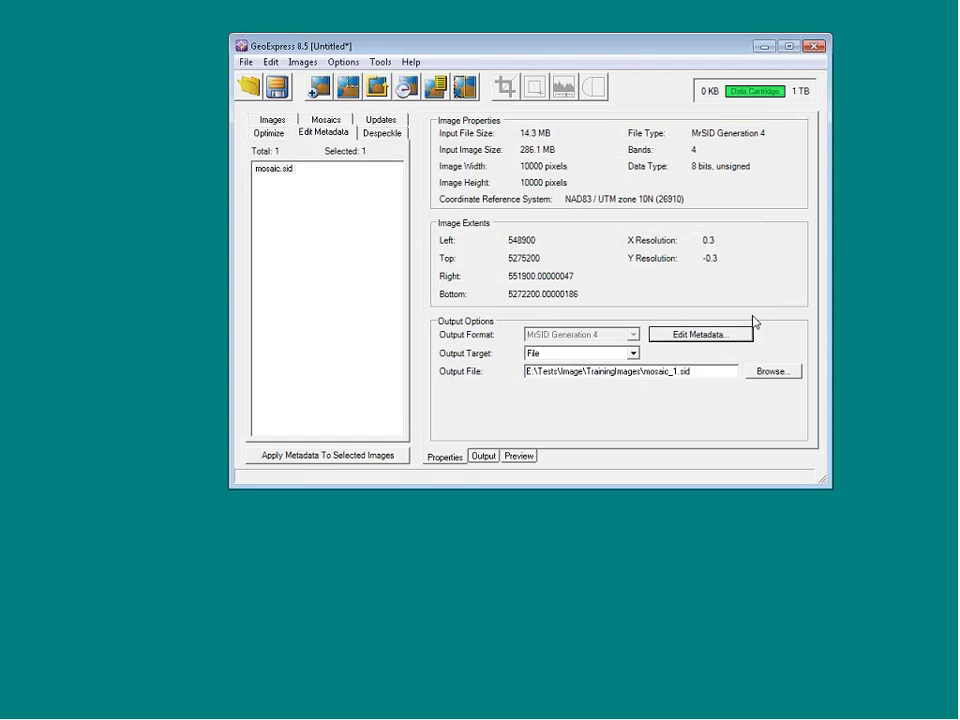
Step: Review the coordinate reference system in the image metadata of mosaic.sid and close it without changes
click(722, 338)
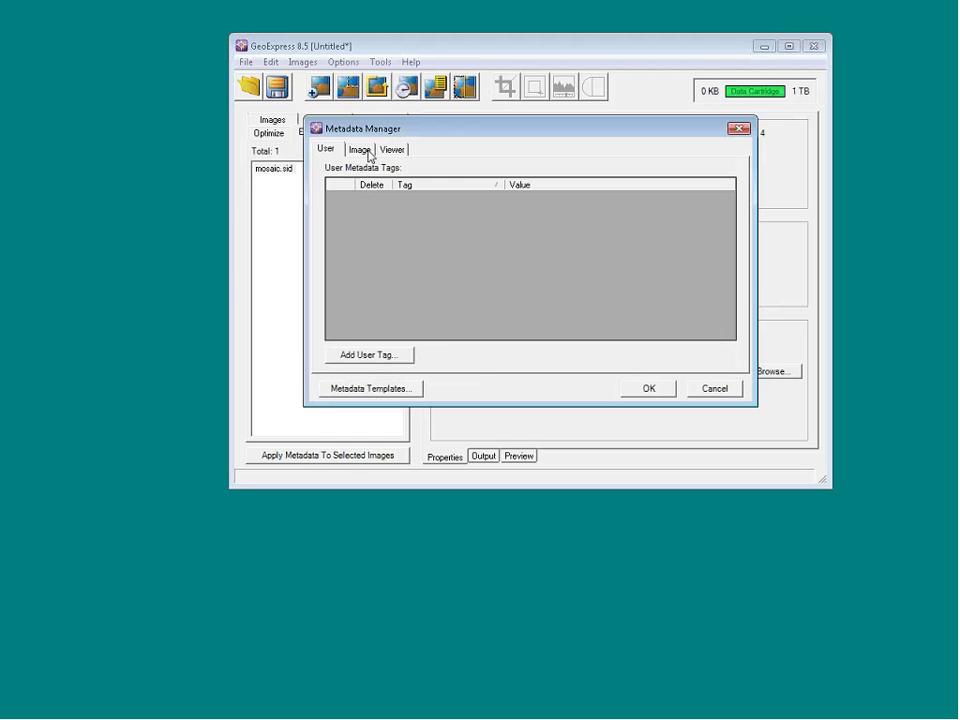
click(366, 151)
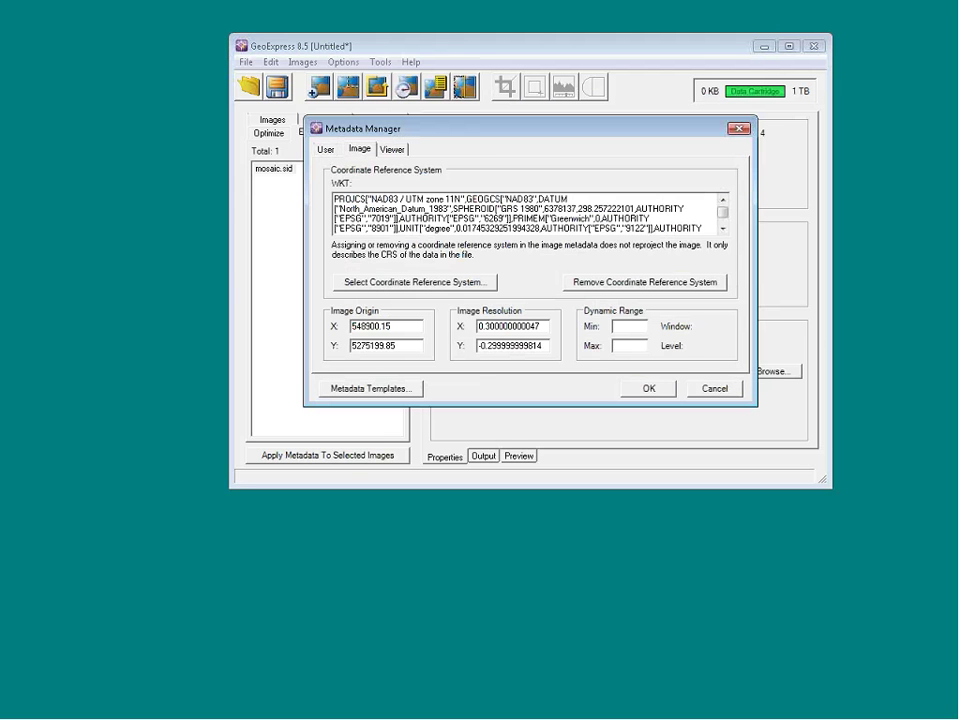
click(707, 388)
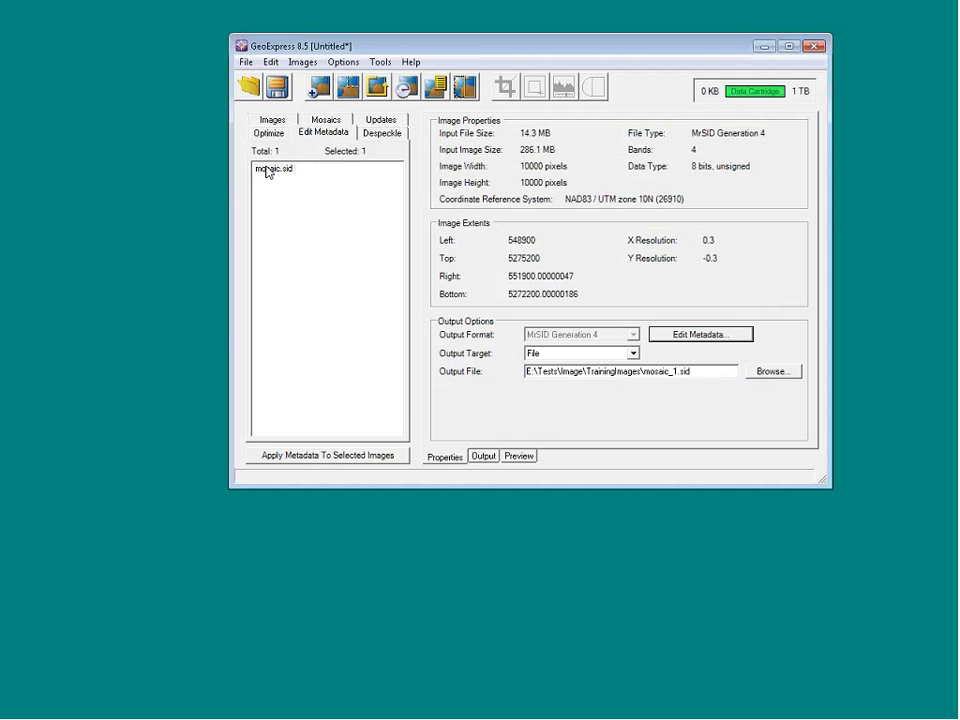
Step: Try adding an IMAGING_DATE user metadata tag with the value 4/22/2013 to mosaic.sid, and cancel the metadata edit
click(712, 335)
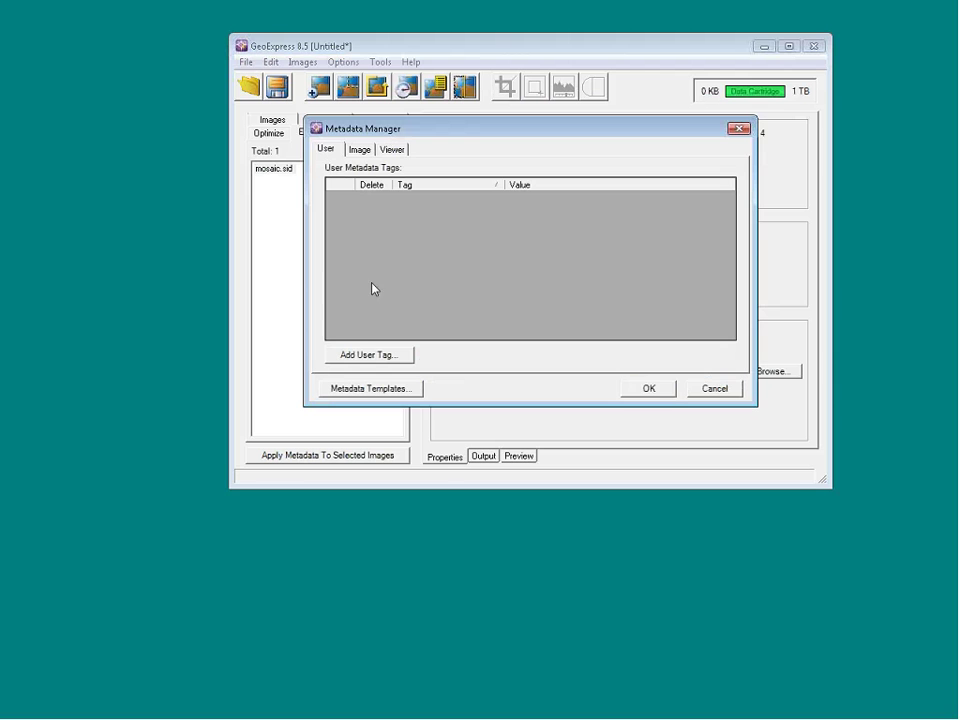
click(394, 362)
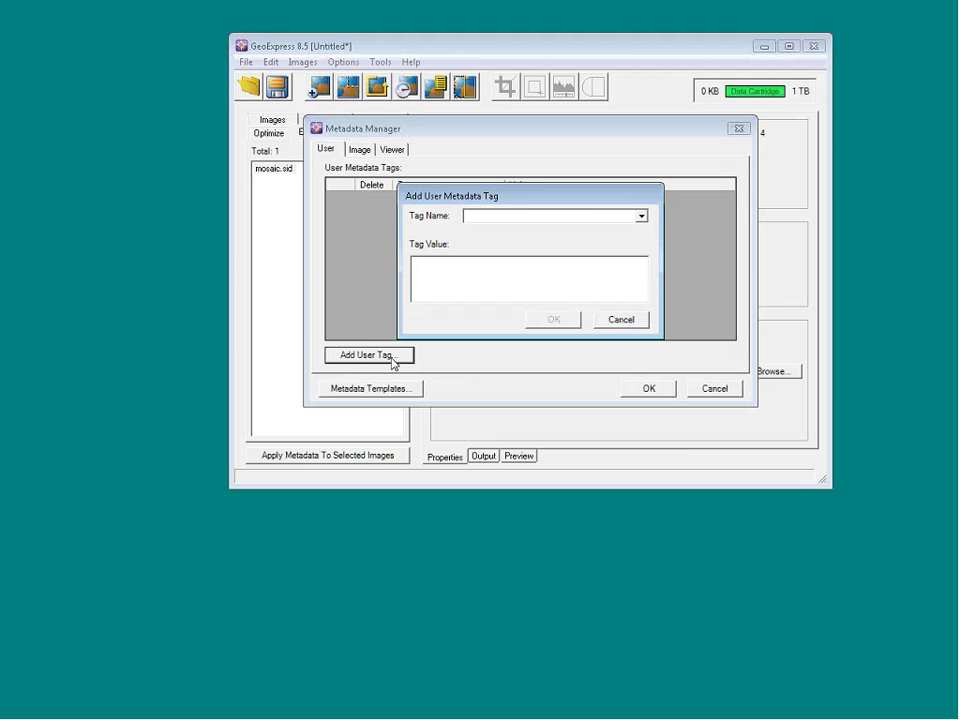
click(641, 216)
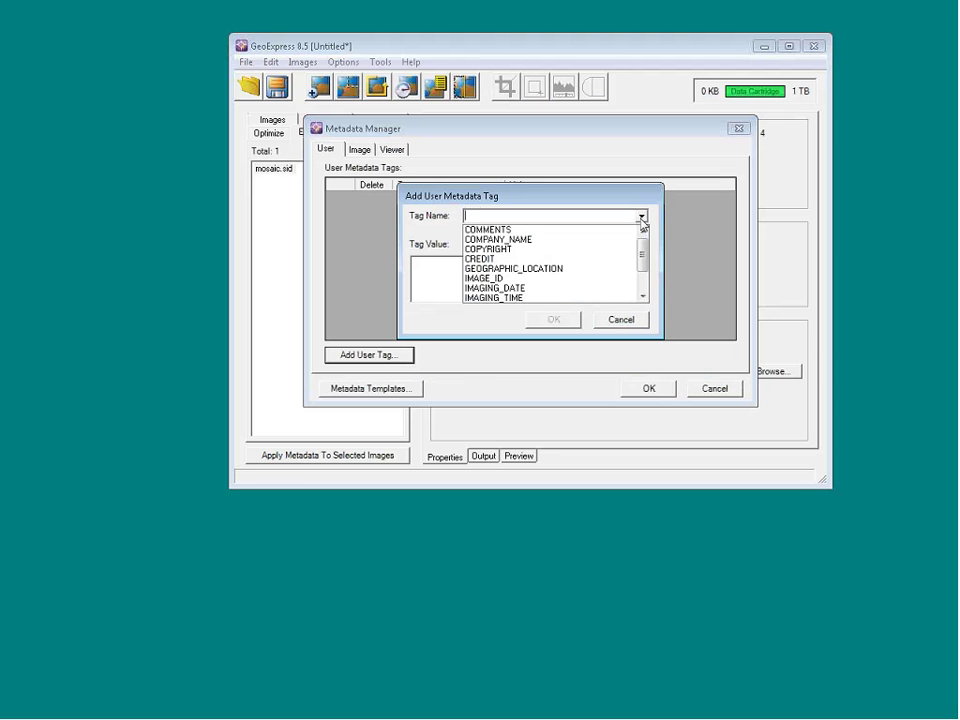
drag(640, 251, 641, 271)
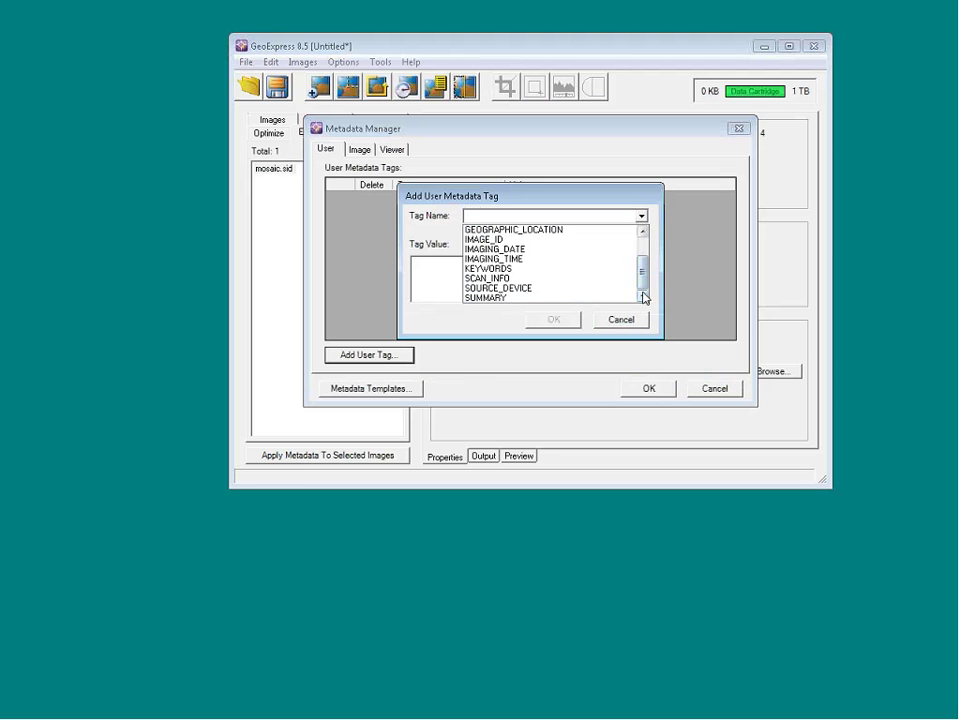
click(516, 250)
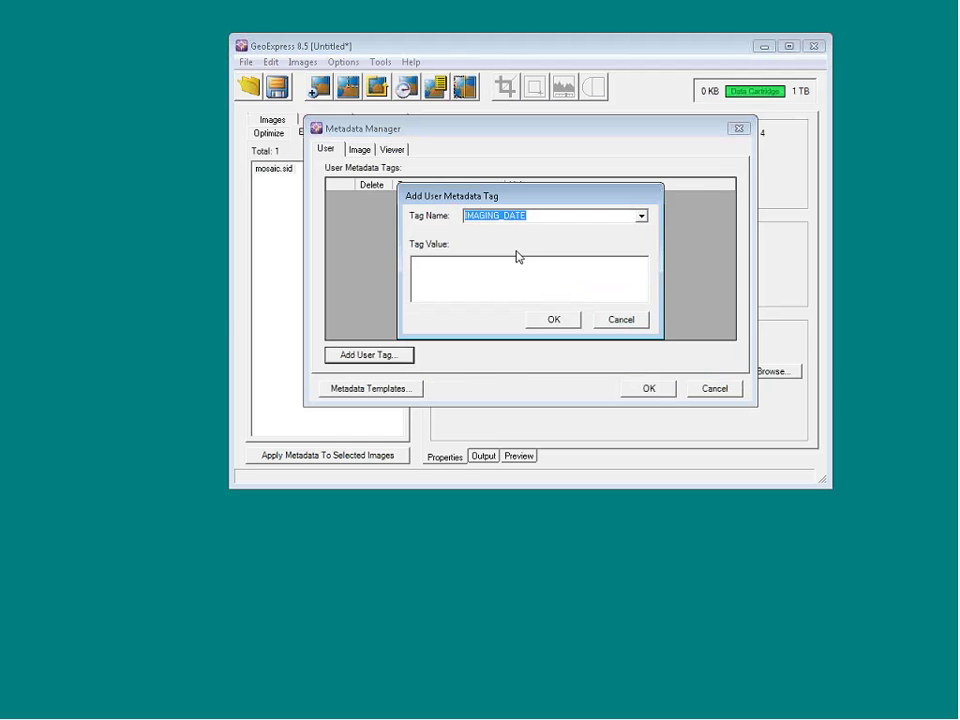
click(499, 268)
text(4/22)
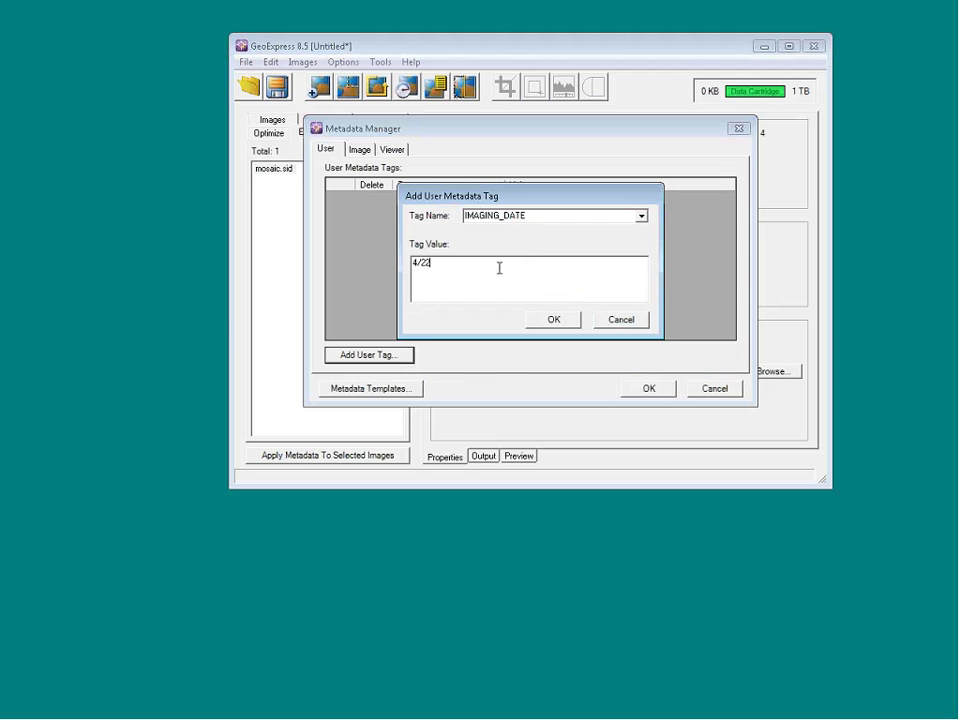
text(/2013)
click(562, 323)
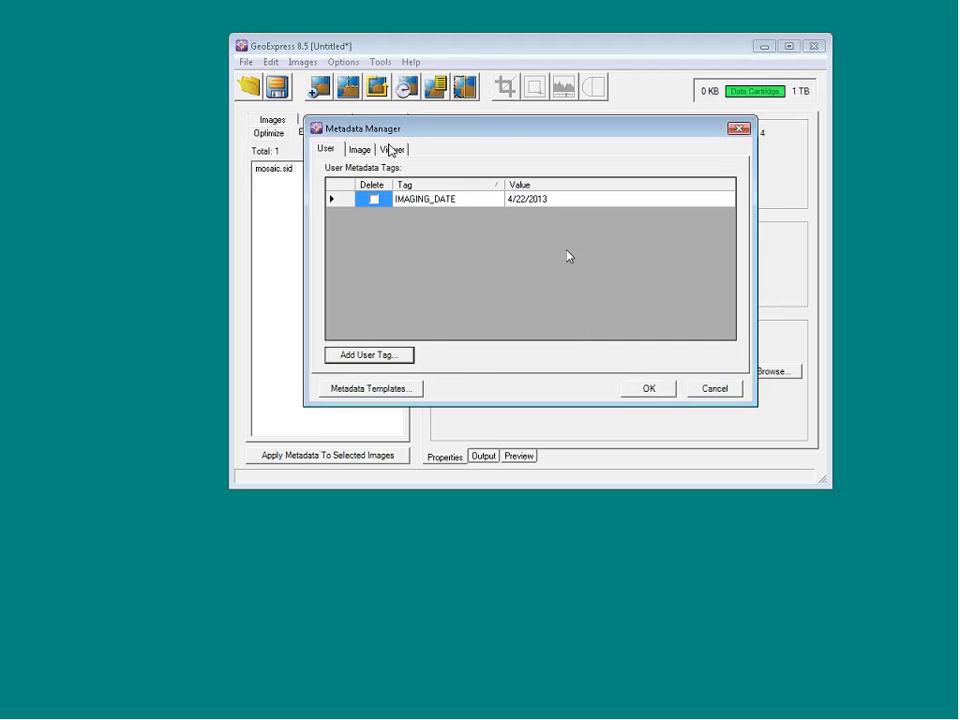
click(725, 388)
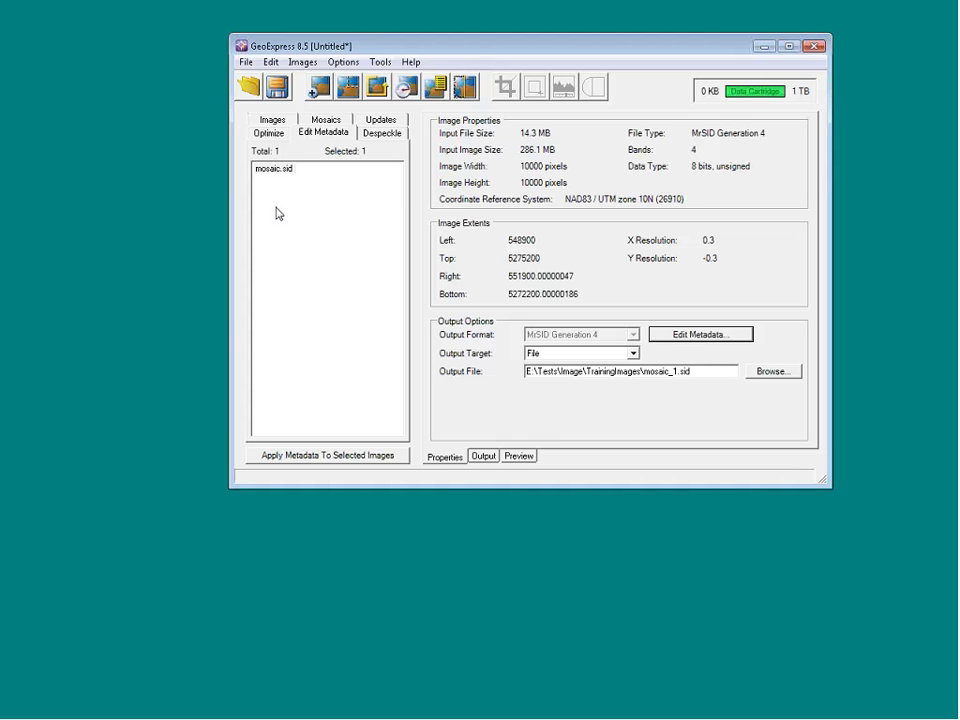
Step: Remove mosaic.sid from the metadata edit jobs and show the despeckle job list
right_click(275, 171)
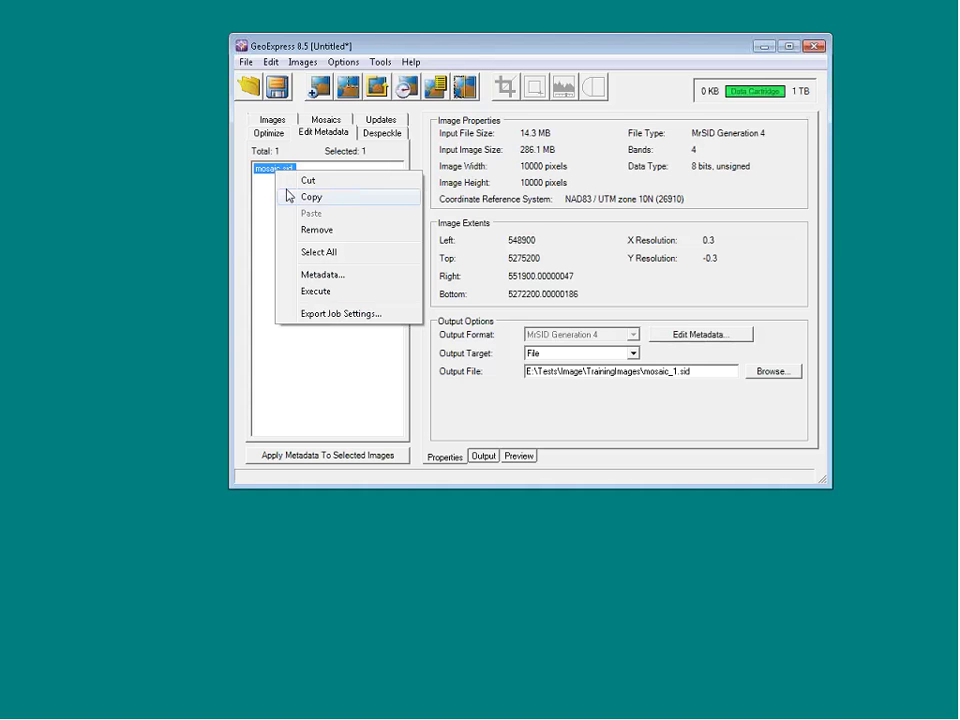
click(311, 230)
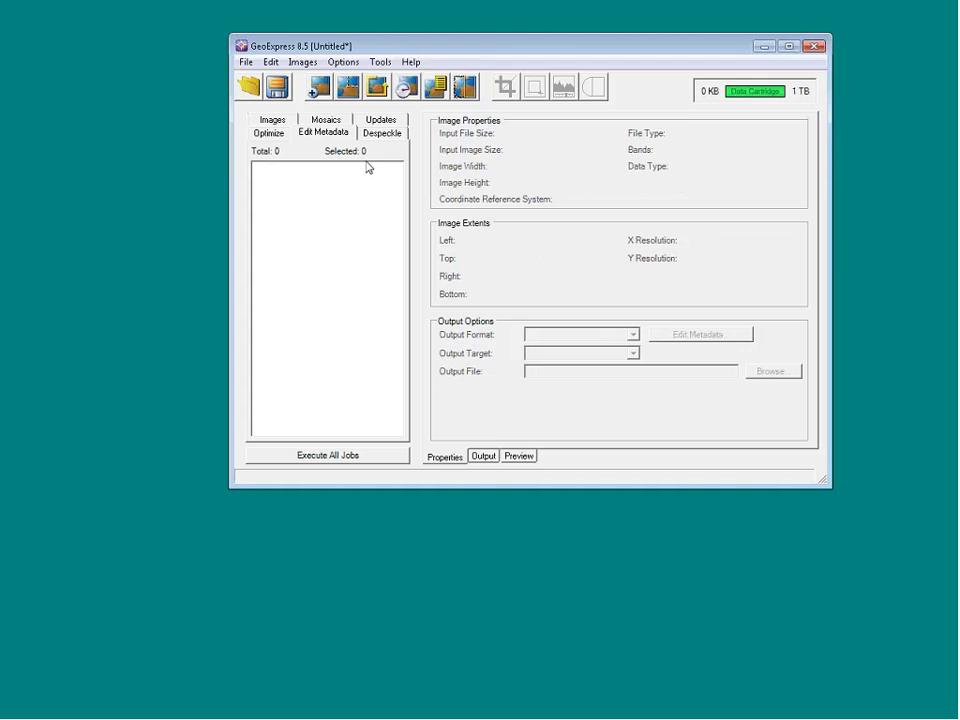
click(388, 140)
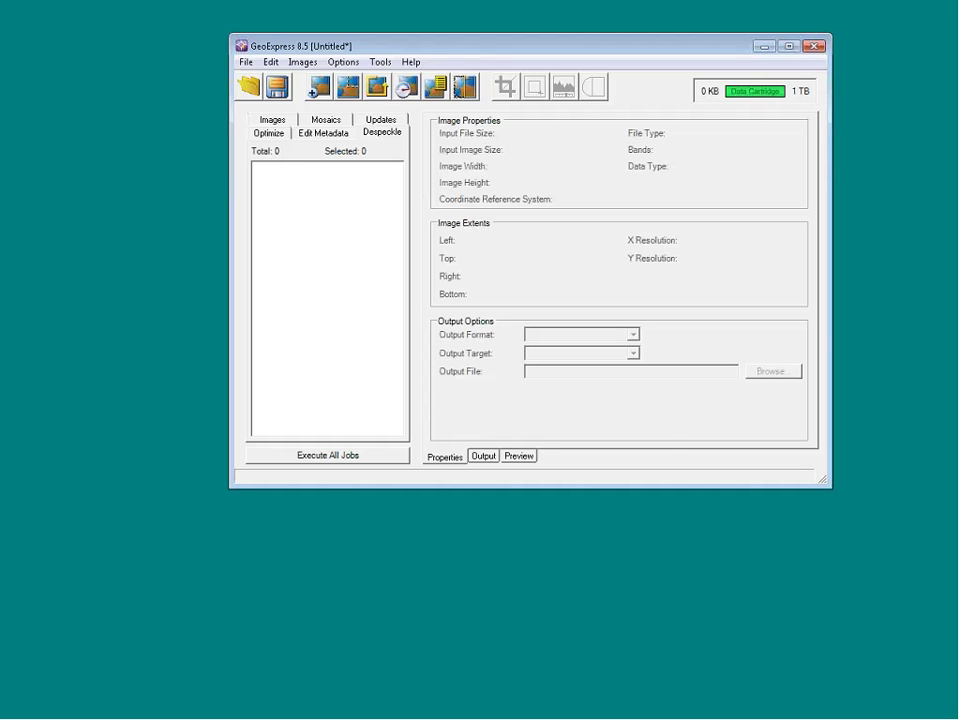
Step: Try to add mg2.sid from the Compatibility folder as a despeckle job
click(464, 87)
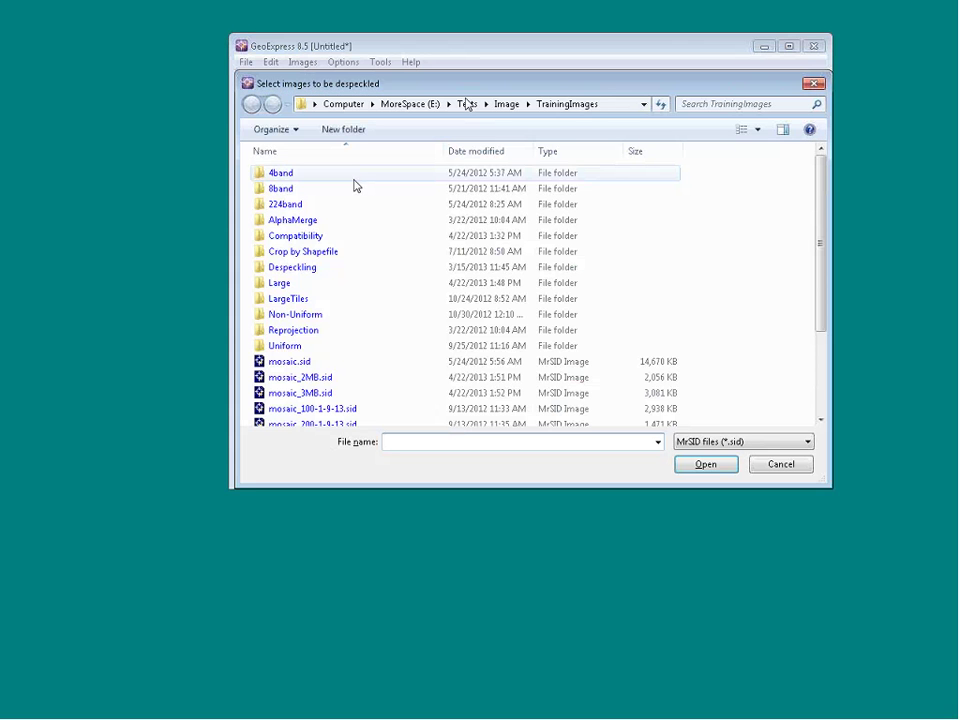
double_click(303, 238)
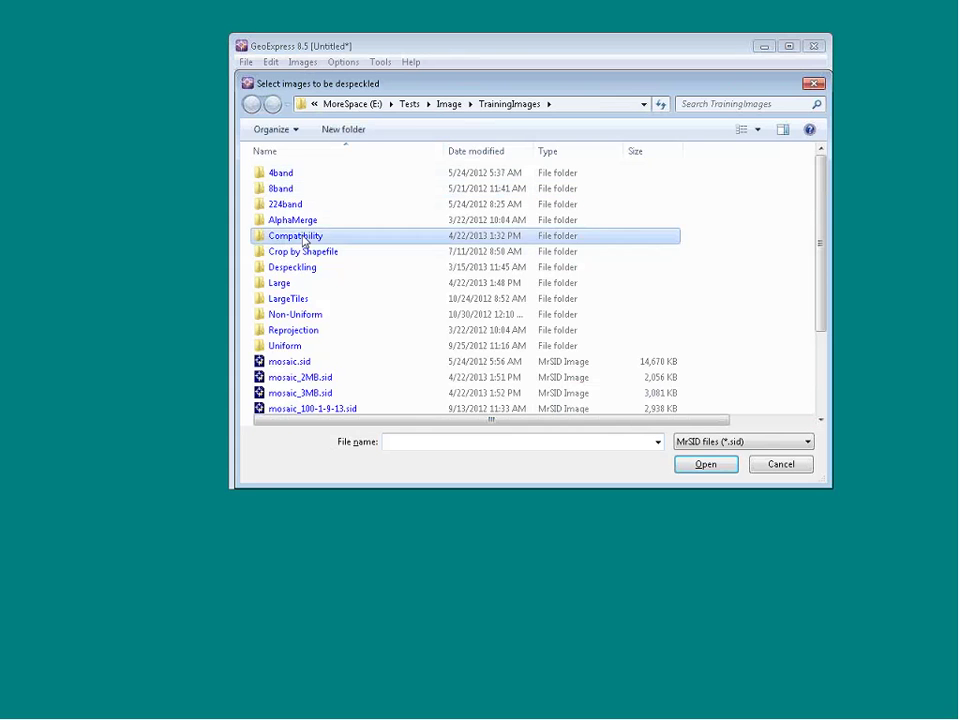
double_click(285, 177)
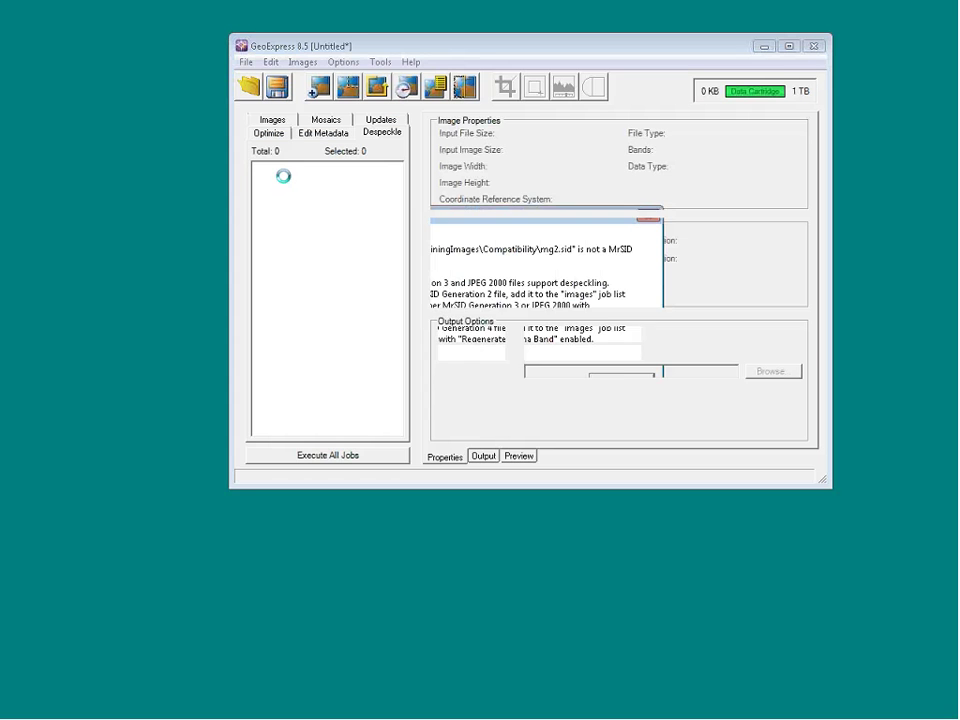
click(621, 382)
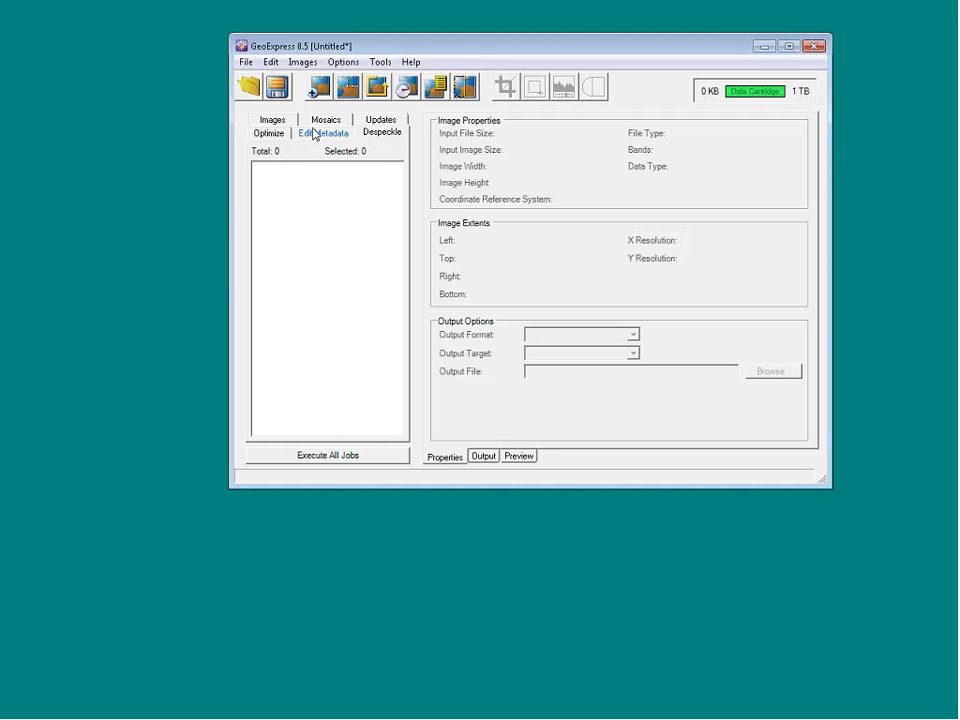
Step: Look over the optimize and update job lists, and remove the Untitled job from the mosaic list
click(270, 137)
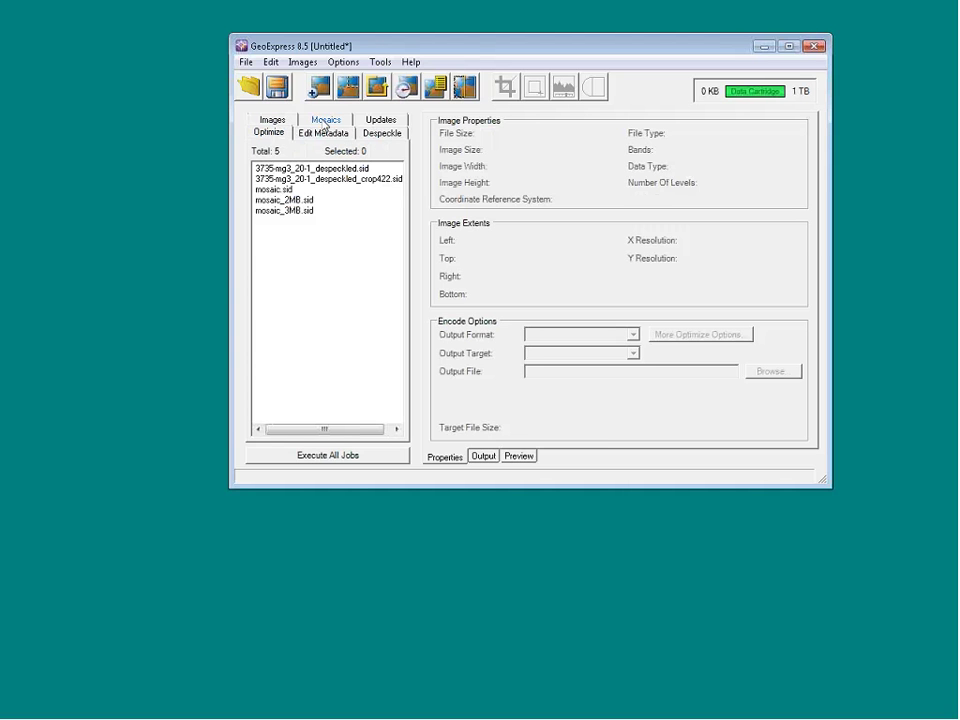
click(381, 124)
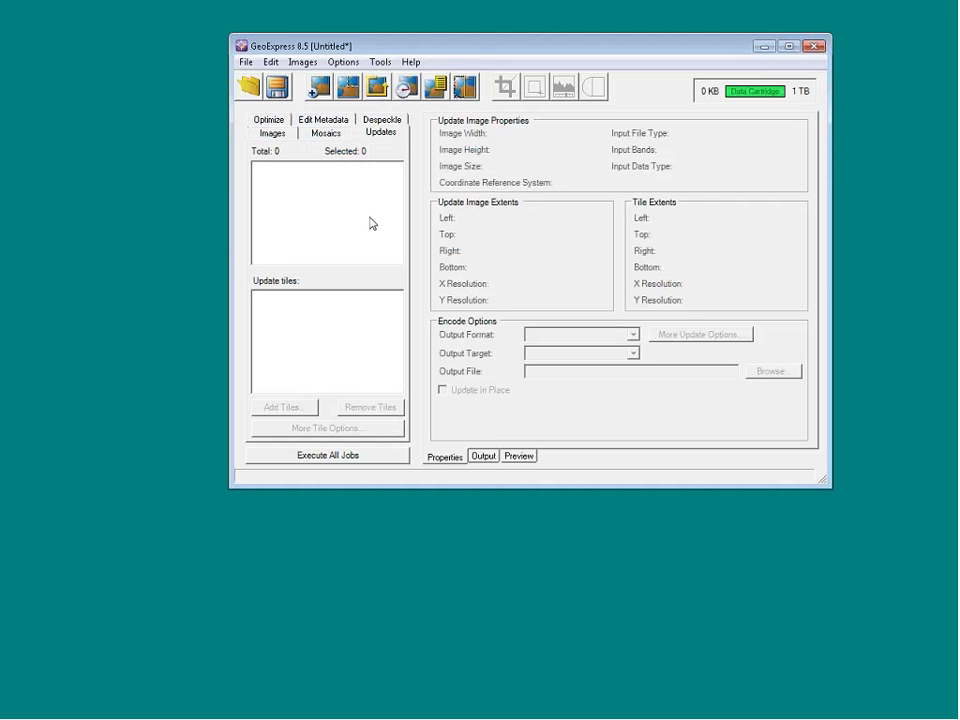
click(326, 133)
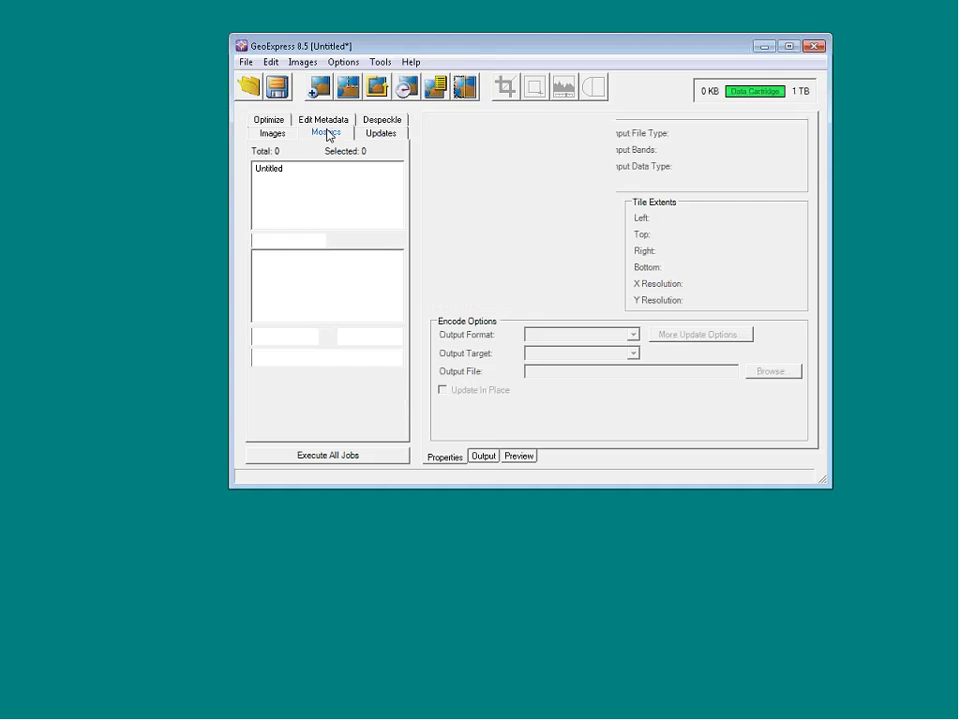
right_click(266, 177)
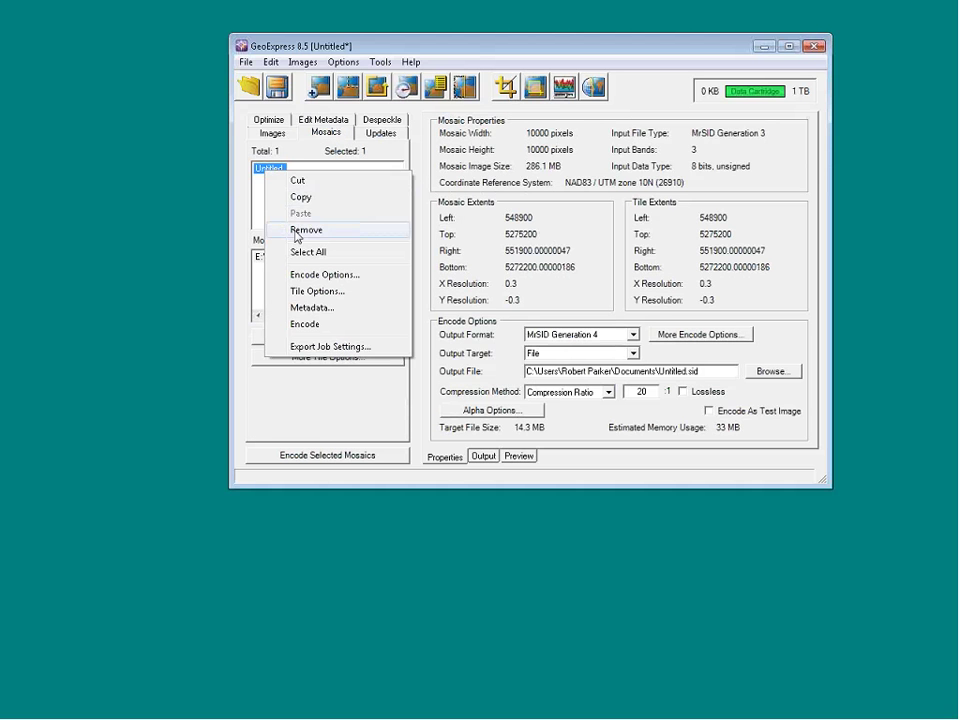
click(295, 231)
Step: Review the options for creating a new mosaic, cancel, and view the properties of the mg4-l.sid image job
click(348, 90)
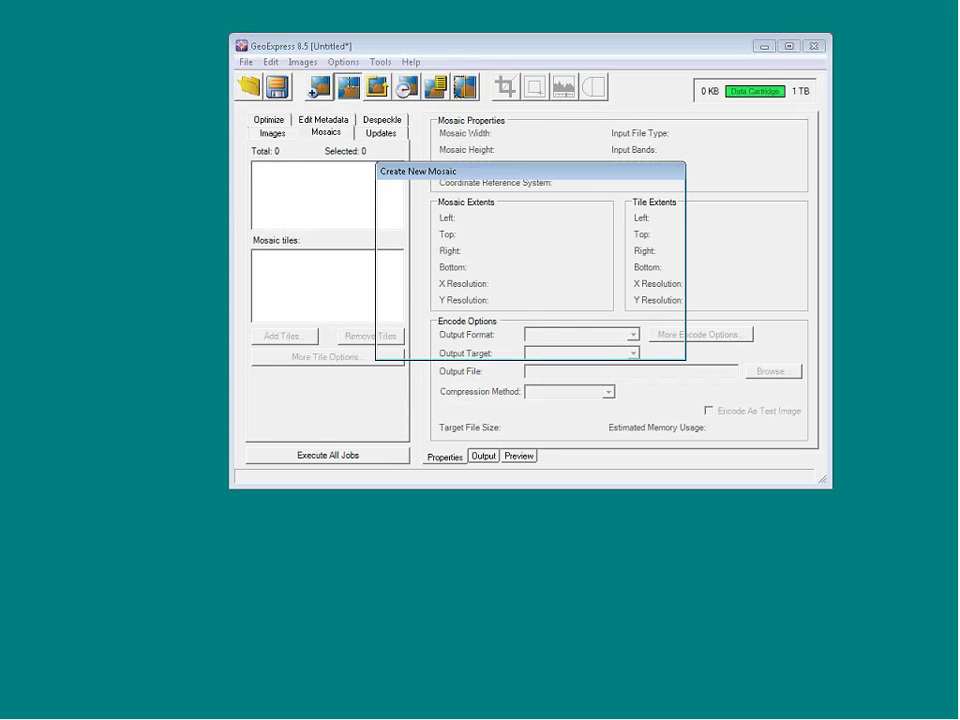
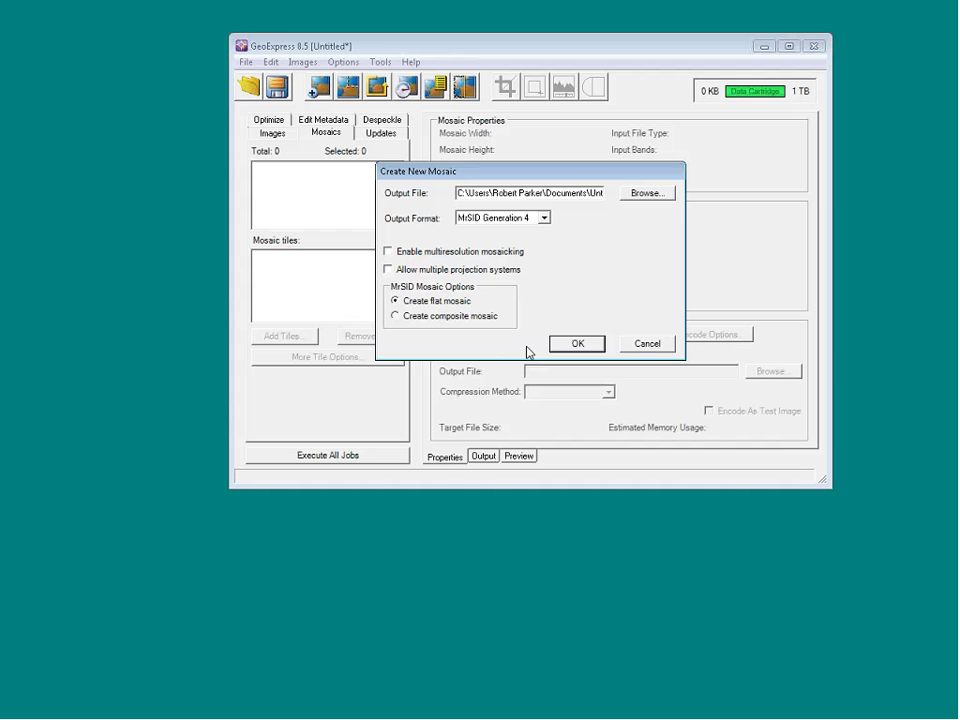
click(660, 345)
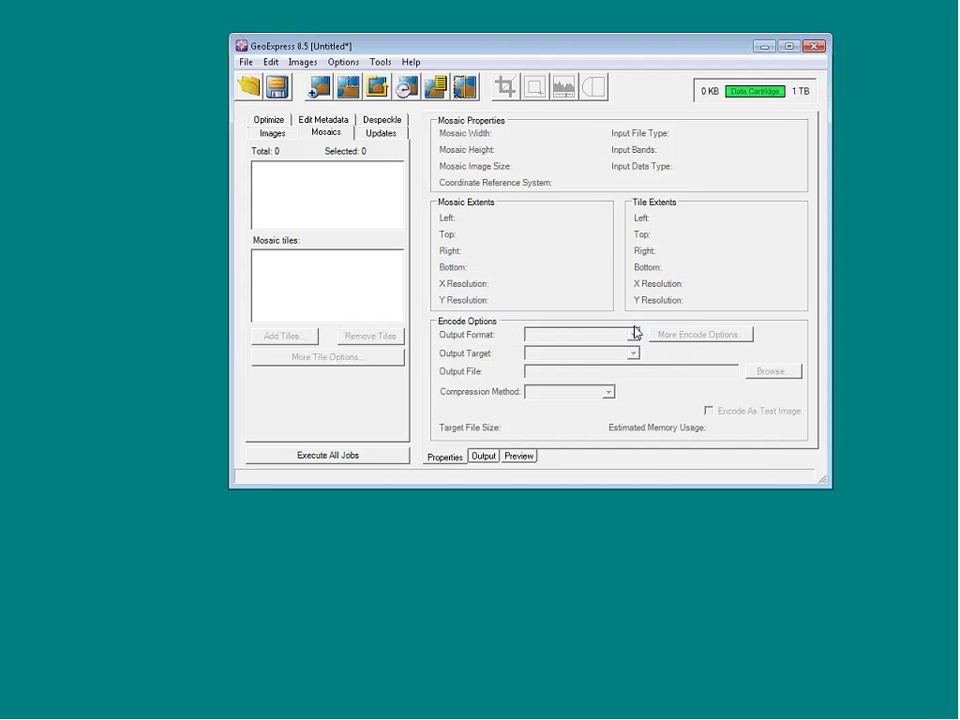
click(284, 137)
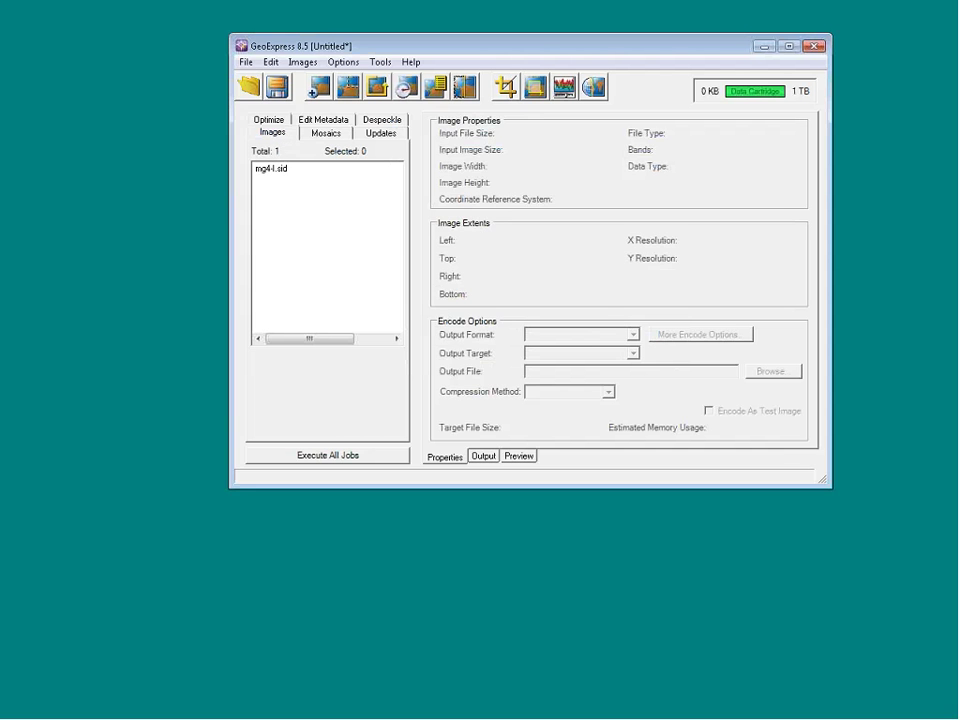
click(265, 170)
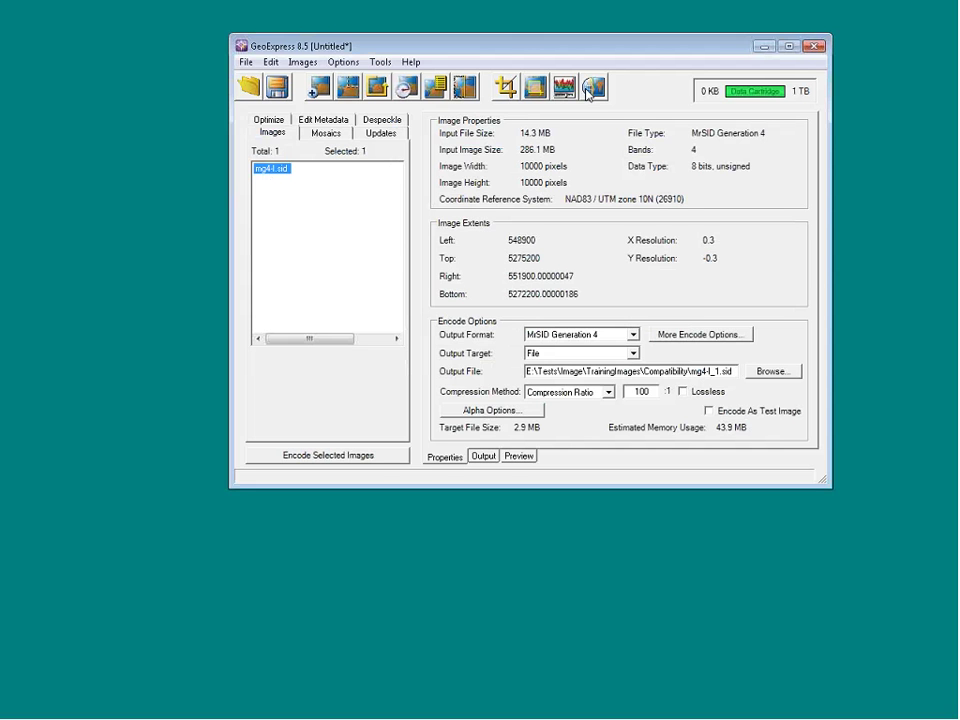
Step: Create a MrSID Generation 4 mosaic and add all four .sid tiles from the TrainingImages Uniform folder
click(348, 88)
click(576, 343)
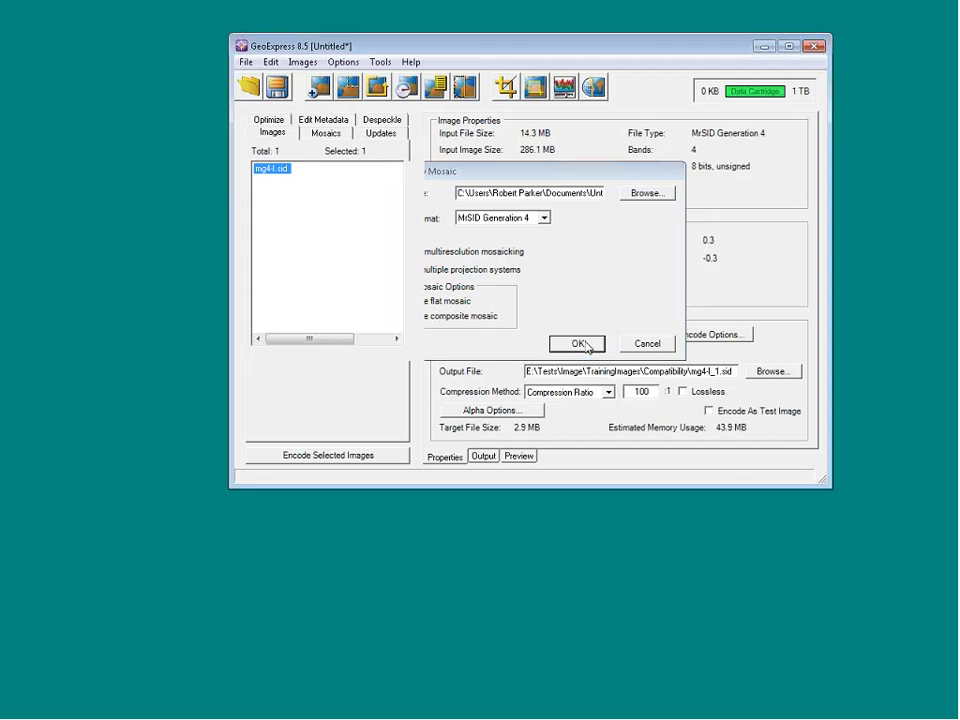
click(283, 336)
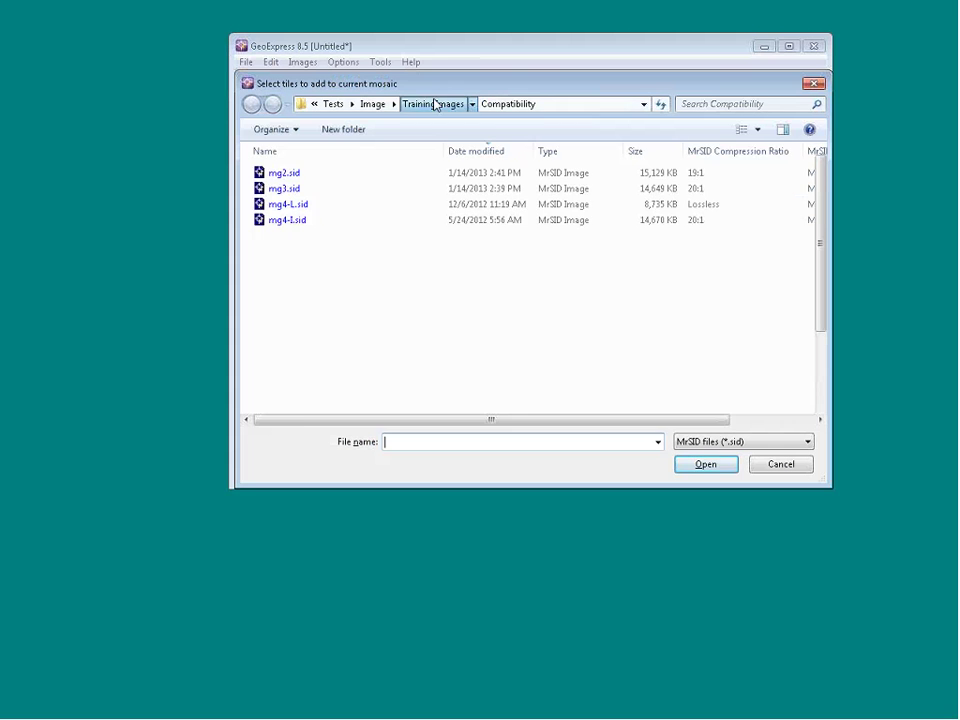
click(437, 103)
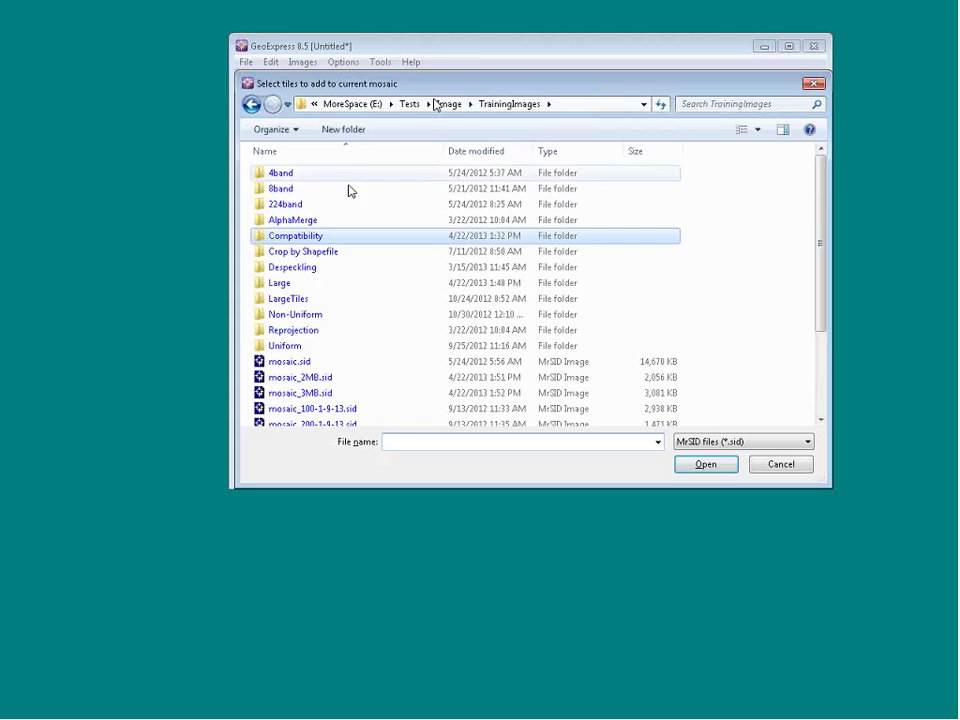
double_click(299, 319)
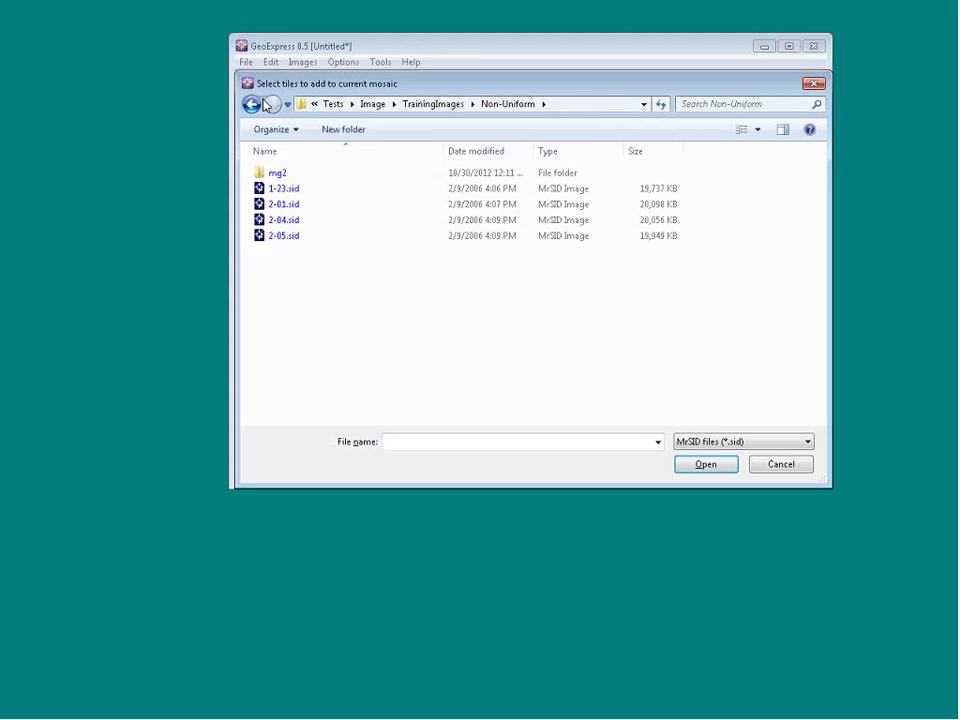
click(251, 104)
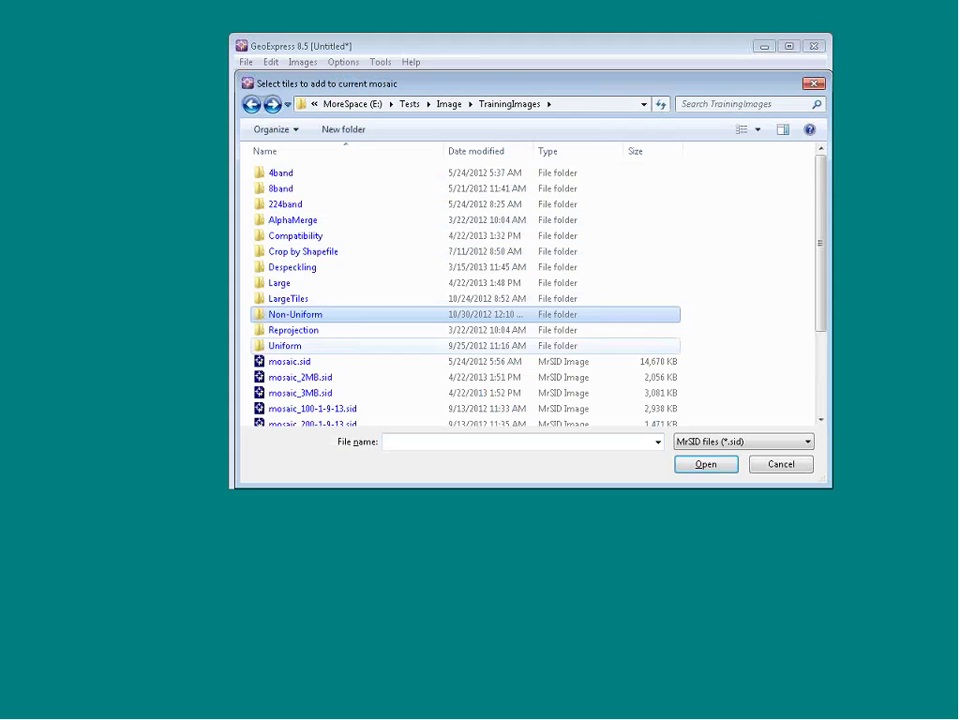
double_click(285, 346)
drag(405, 232, 240, 142)
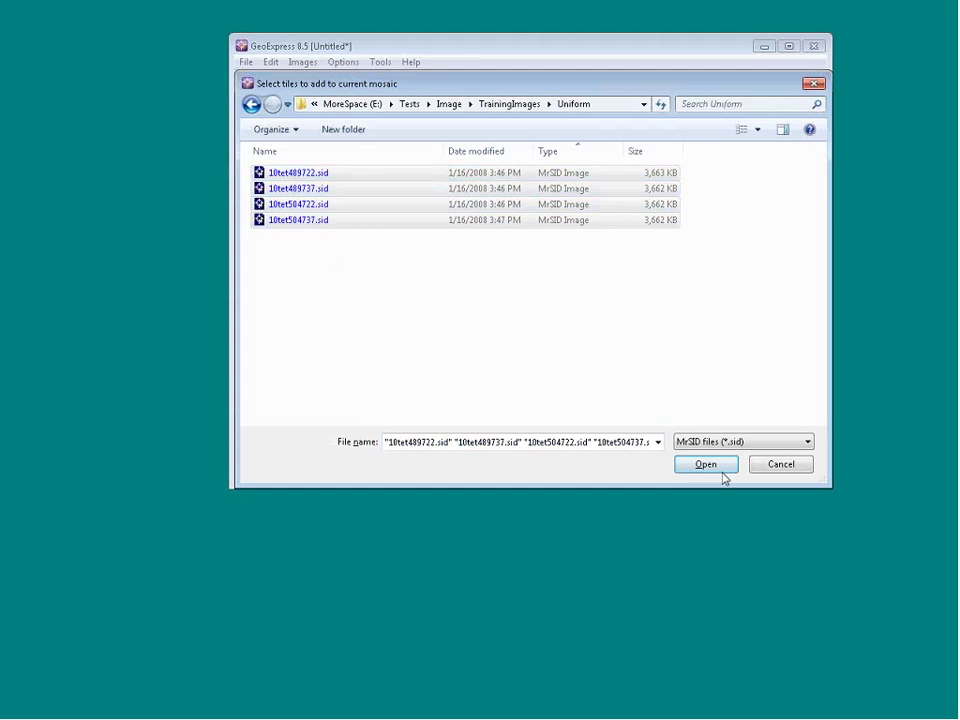
click(722, 472)
Step: Create a second MrSID Generation 4 mosaic from 1-23.sid, 2-01.sid, 2-04.sid and 2-05.sid in the Non-Uniform folder
click(347, 90)
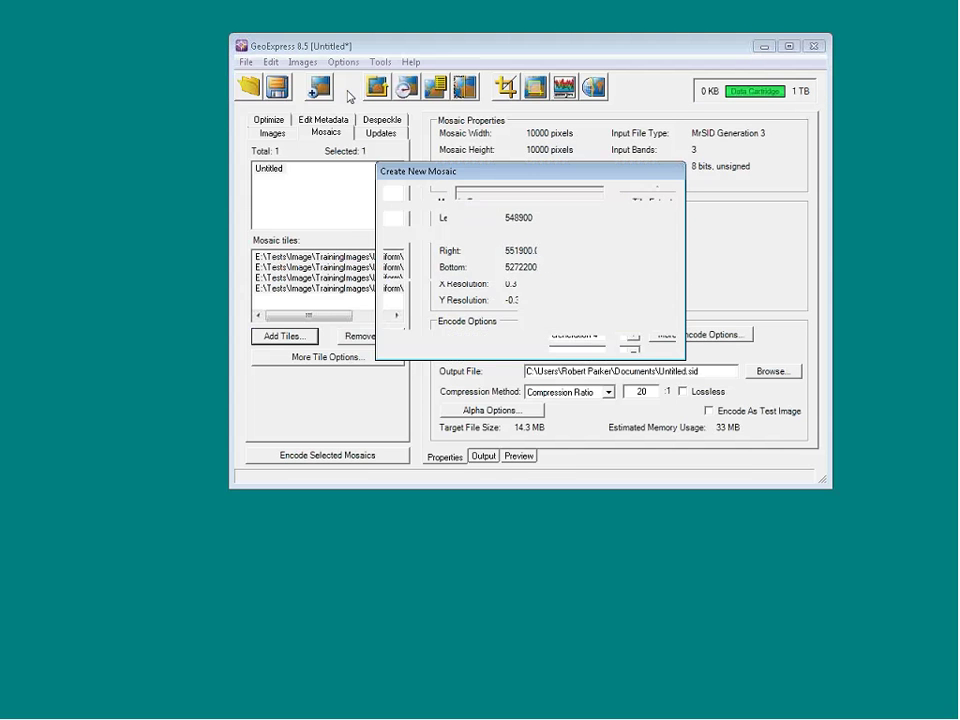
click(578, 344)
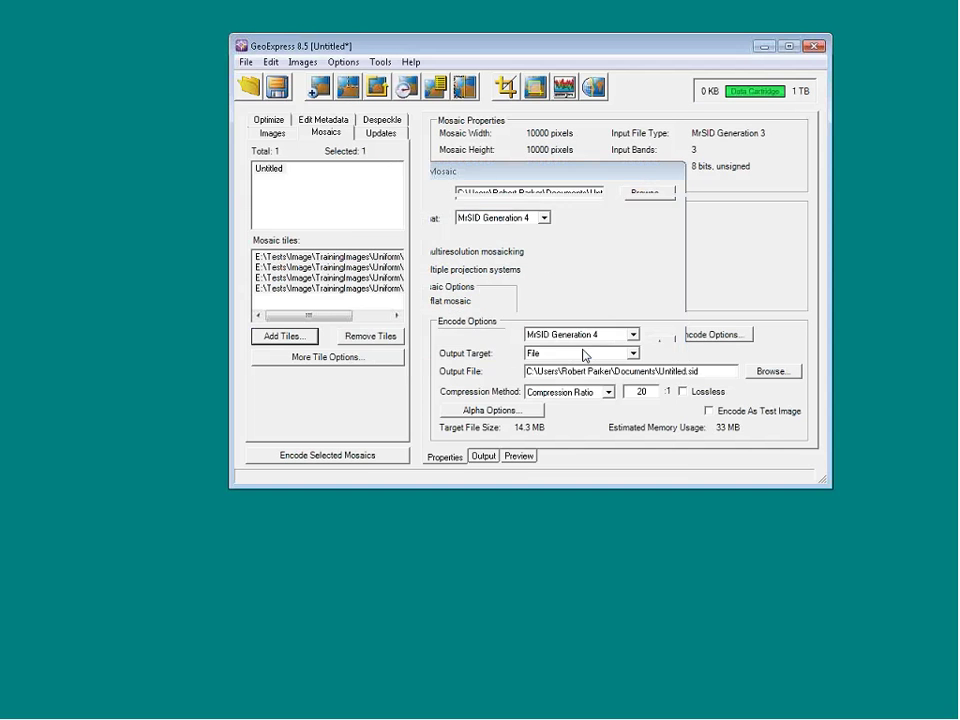
click(297, 338)
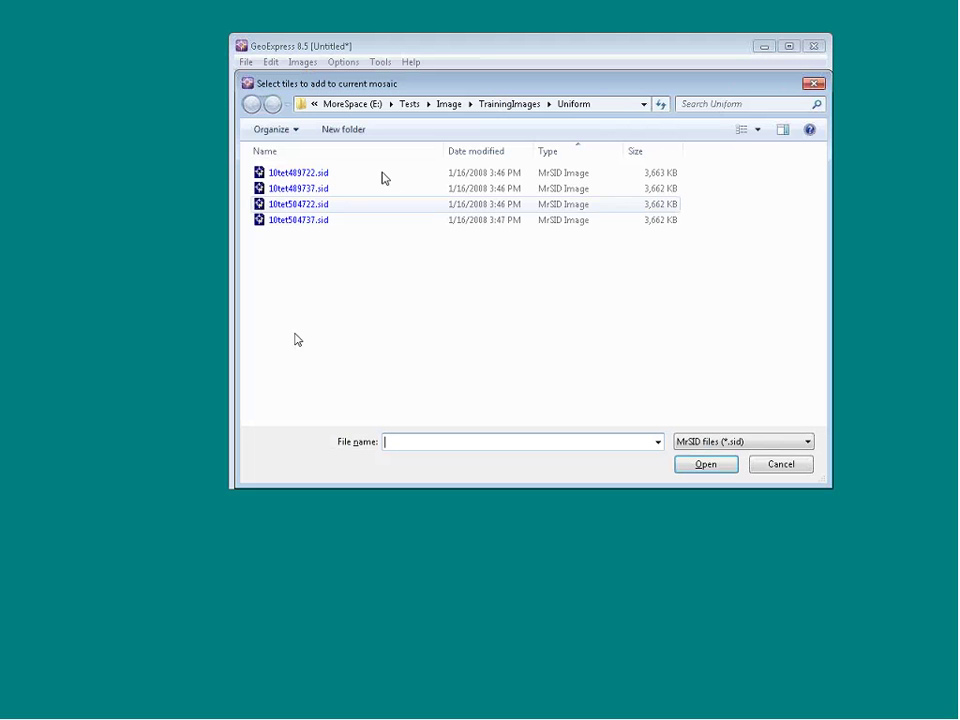
click(499, 105)
click(499, 105)
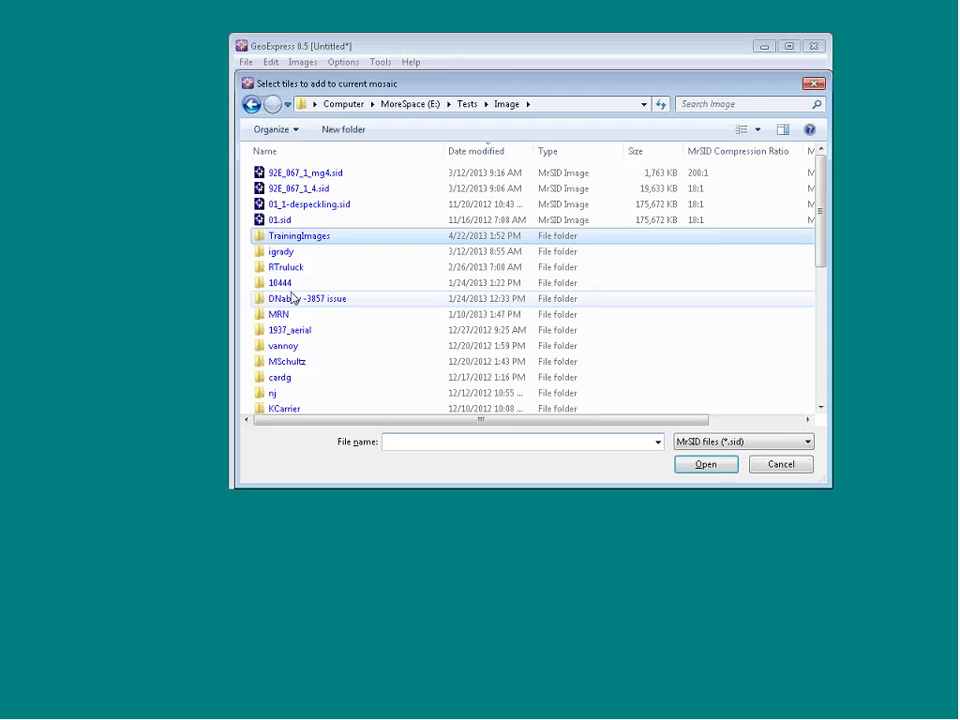
double_click(294, 240)
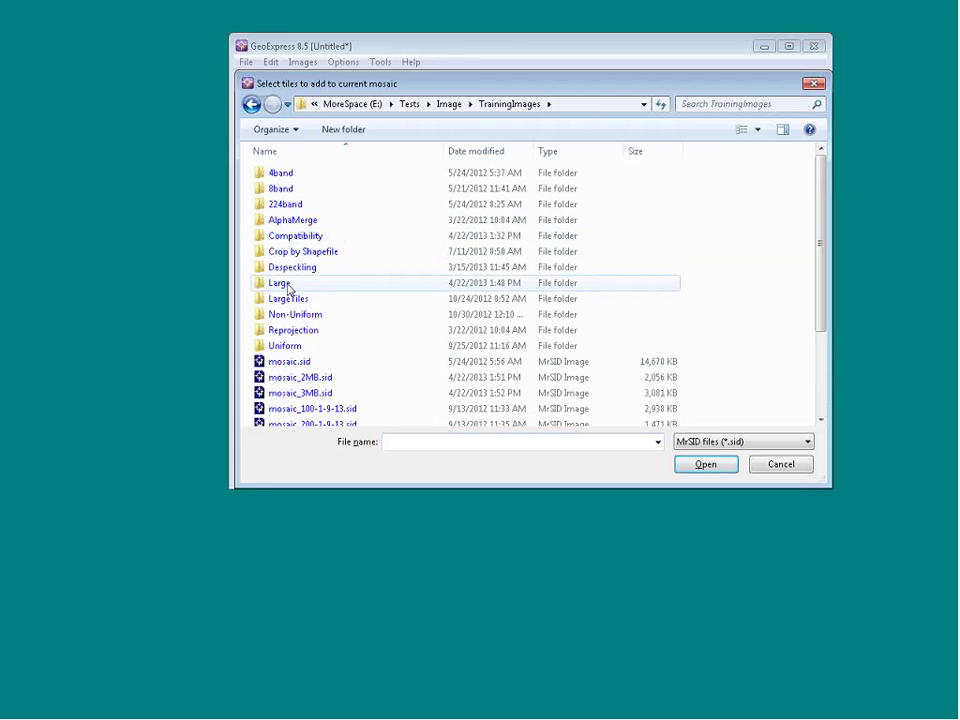
double_click(293, 314)
drag(337, 295, 268, 186)
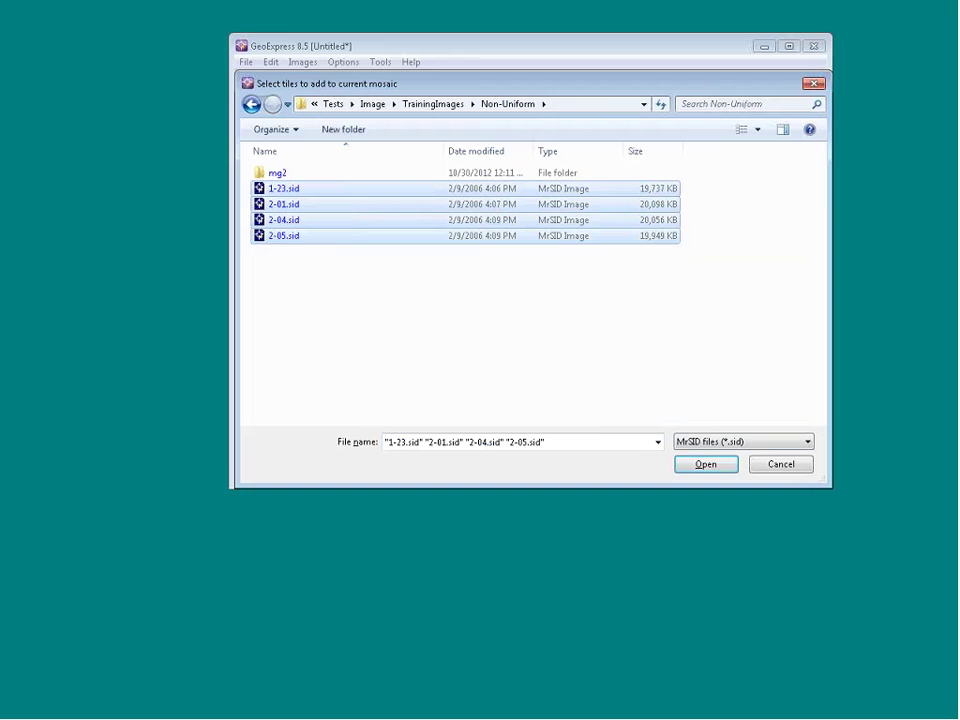
click(726, 464)
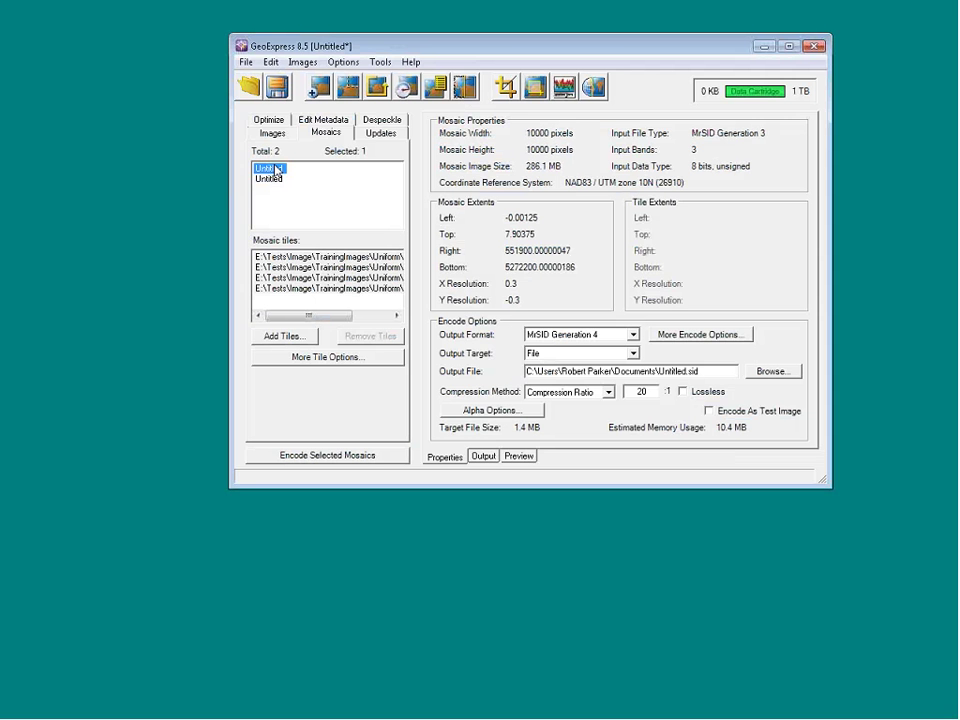
Step: Preview the mosaic of Uniform tiles and the mosaic of Non-Uniform tiles
click(519, 456)
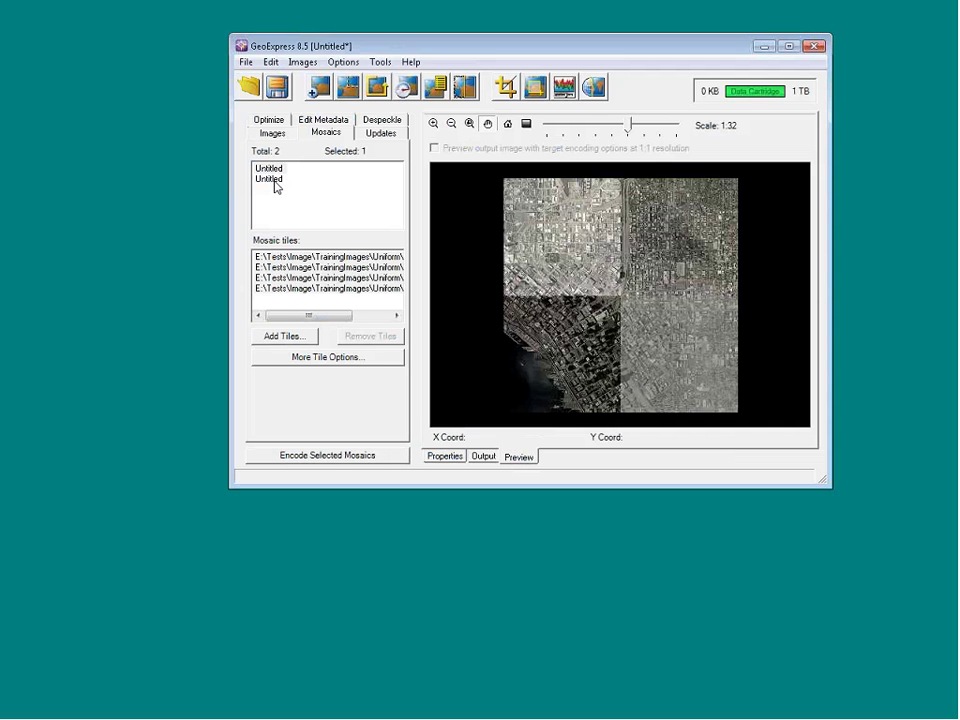
click(270, 180)
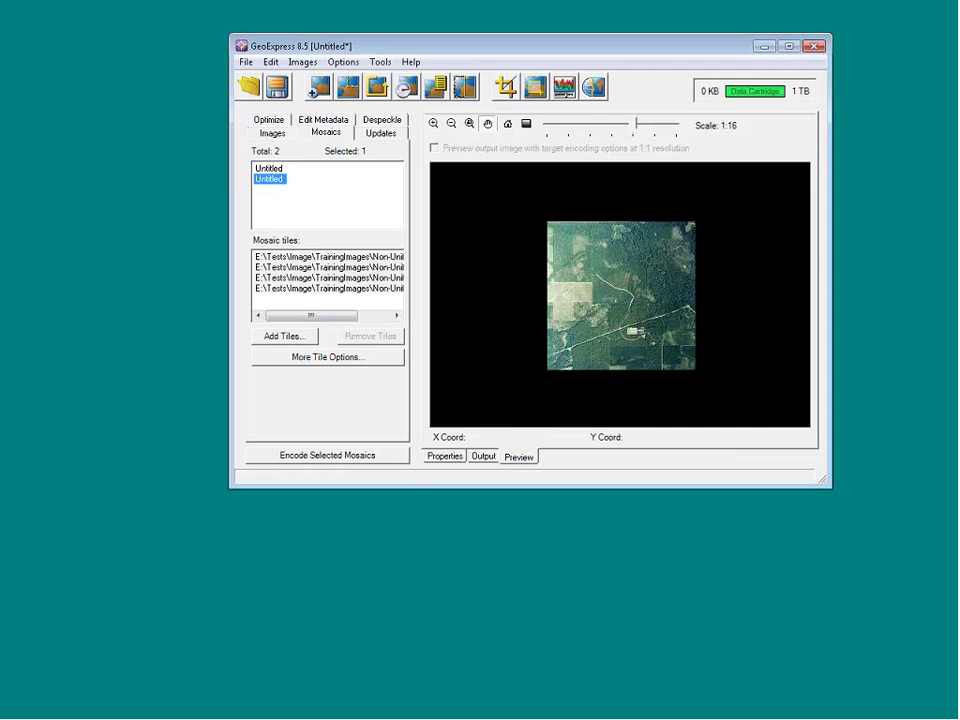
Step: Disallow world files from overriding native georeferencing in the Non-Uniform mosaic's encode options and preview the mosaic
click(441, 458)
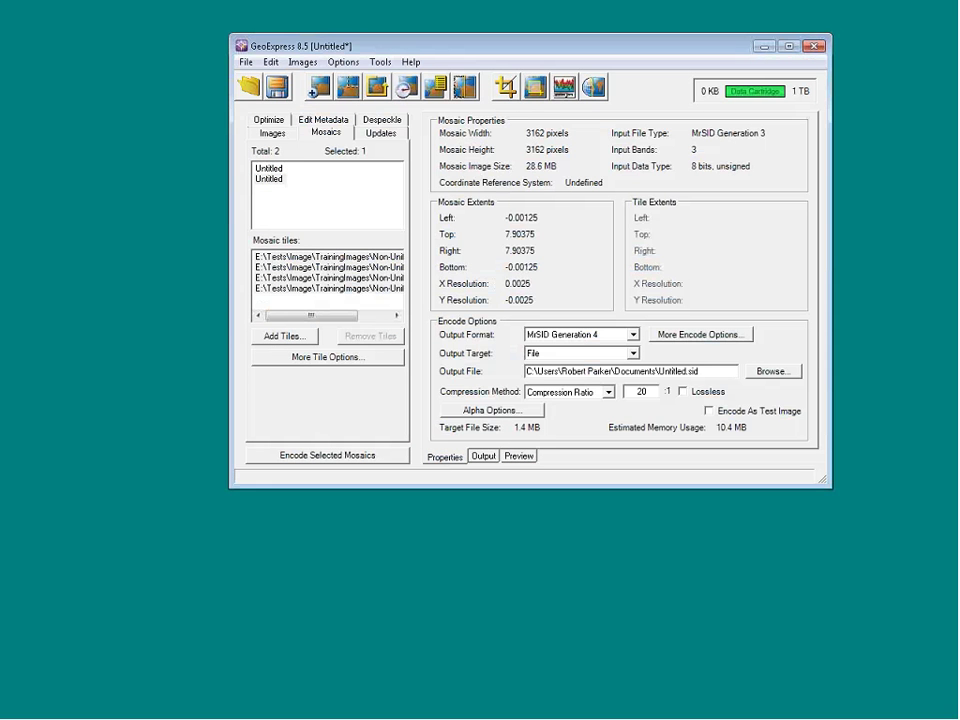
click(665, 338)
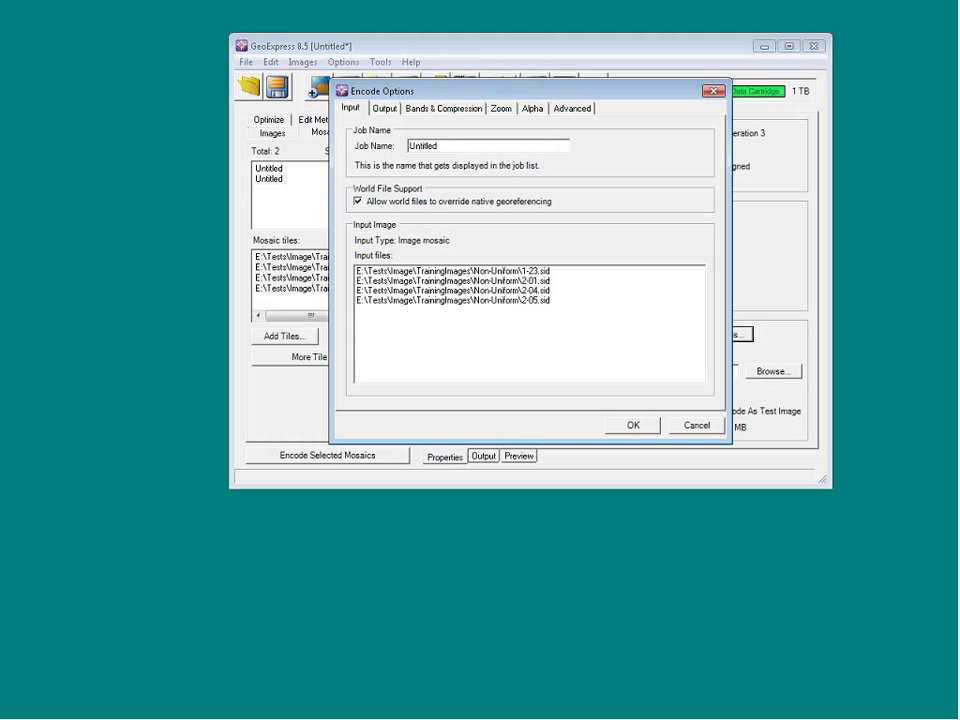
click(645, 431)
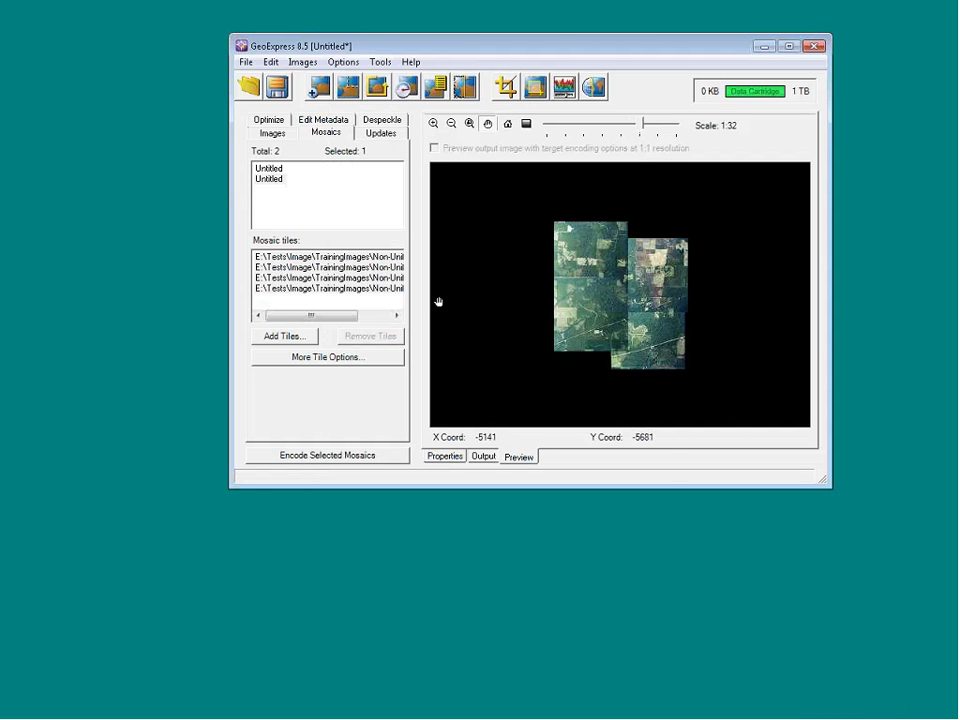
Step: Open the mosaic of Uniform tiles in the Color Balance Manager, try the intensity maximum handle and reset all corrections
click(268, 168)
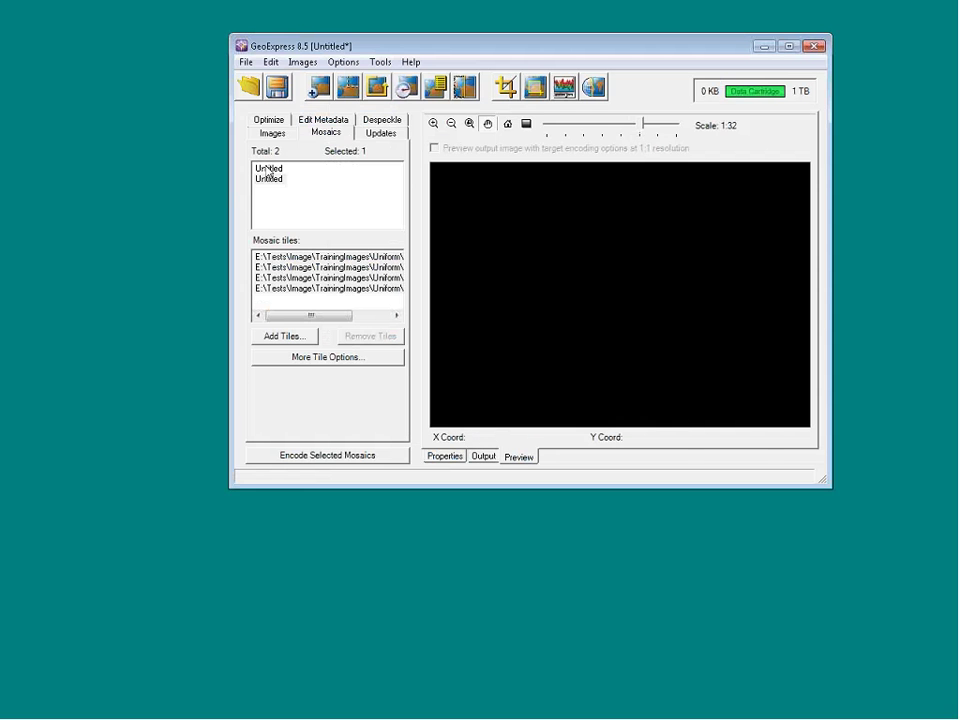
click(567, 97)
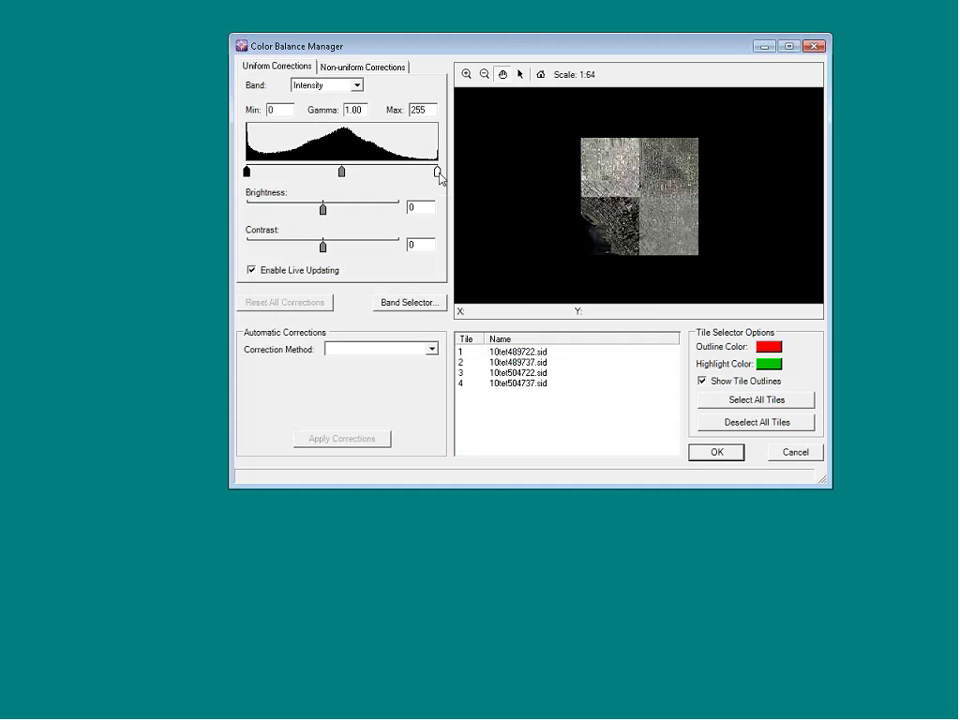
mouse_move(437, 172)
mouse_down()
mouse_move(430, 180)
mouse_move(311, 177)
mouse_move(440, 176)
mouse_up()
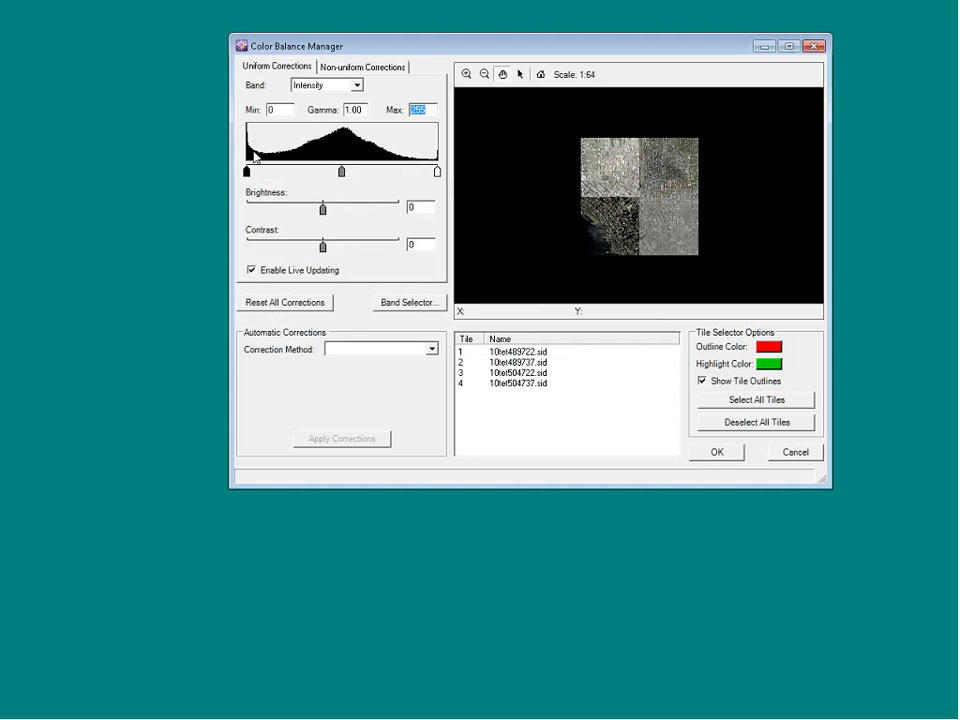
drag(437, 173, 469, 167)
click(291, 306)
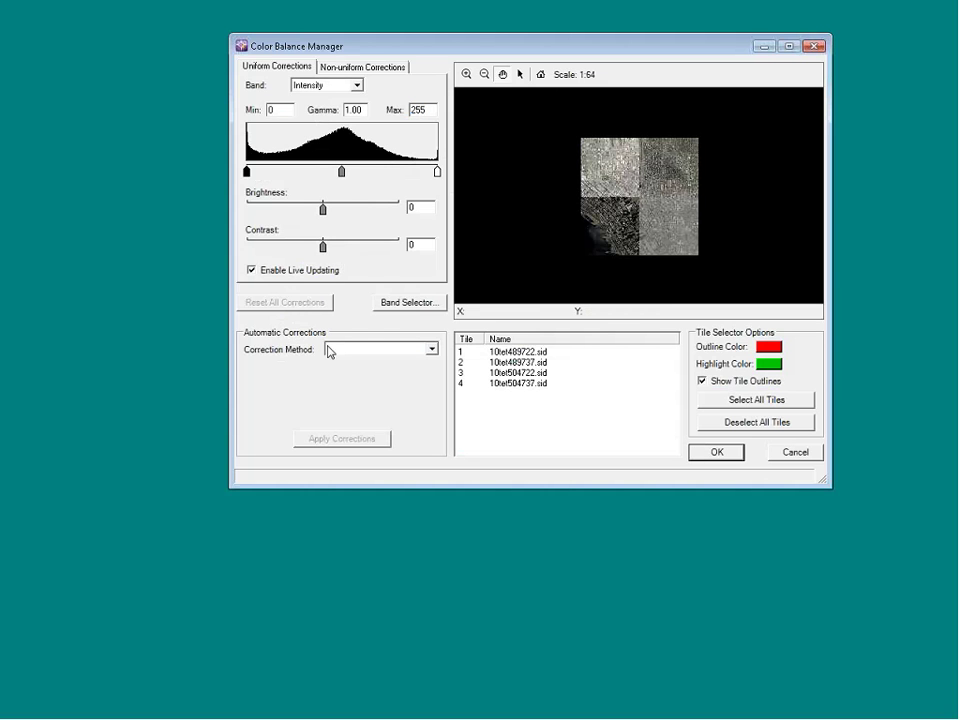
Step: Apply the automatic correction that matches the mosaic's tiles to each other
click(431, 349)
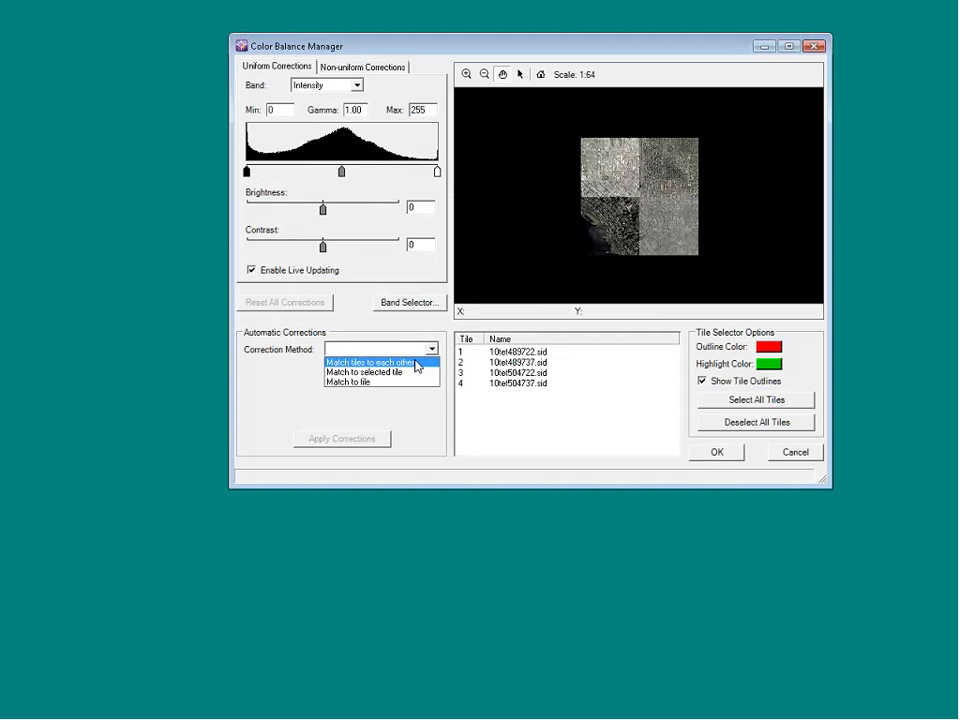
click(417, 364)
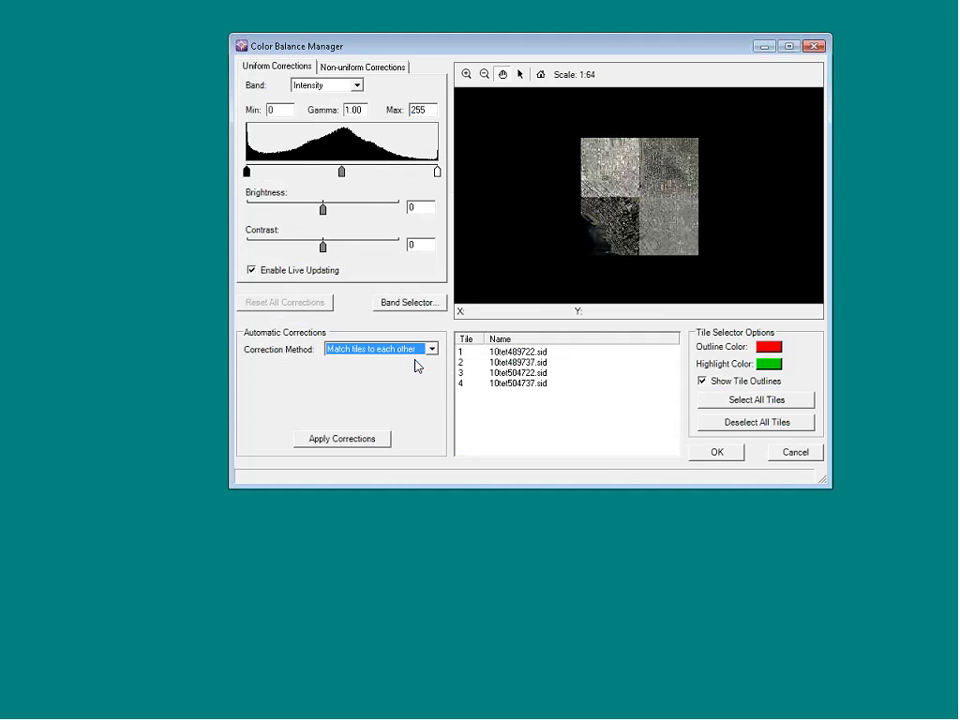
click(360, 440)
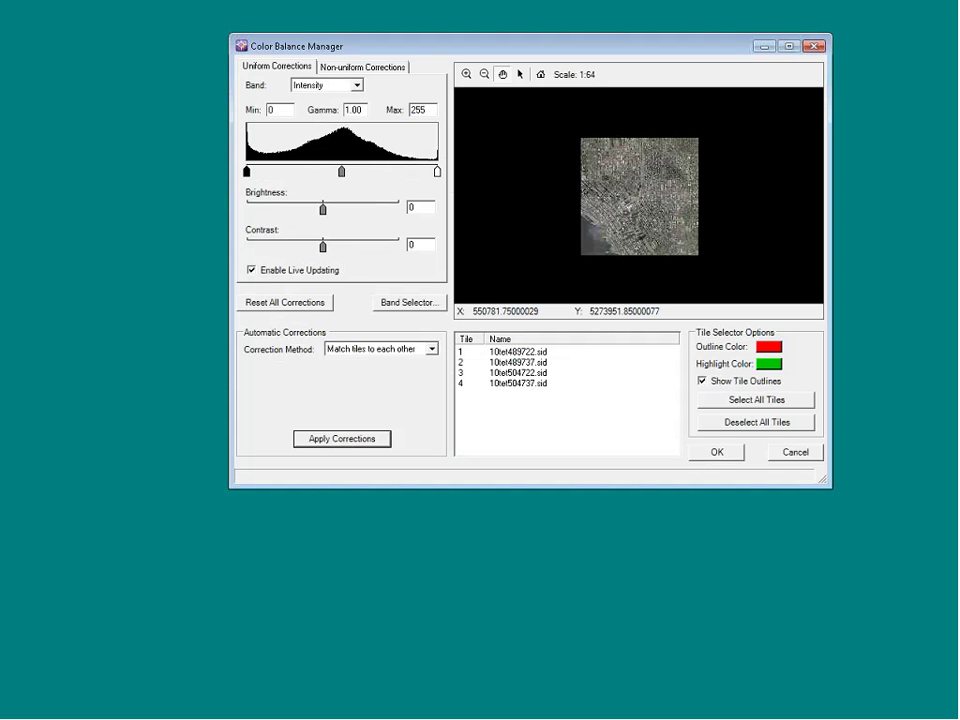
Step: Reset the corrections, set tile 4 (10tet504737.sid) as the source tile and try applying the Match to selected tile correction
click(520, 74)
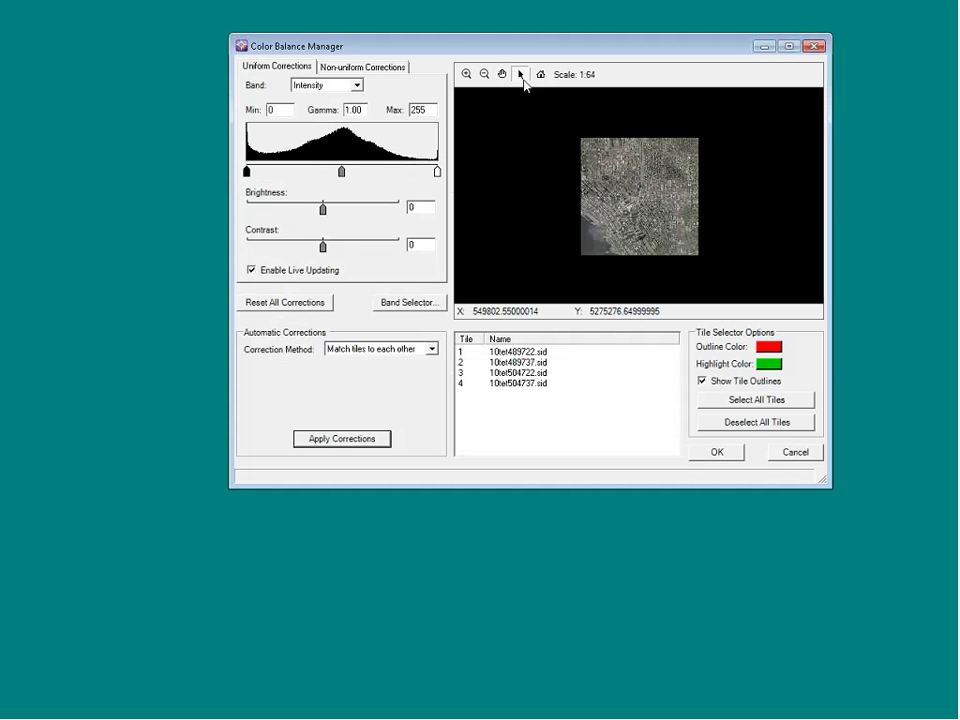
click(660, 165)
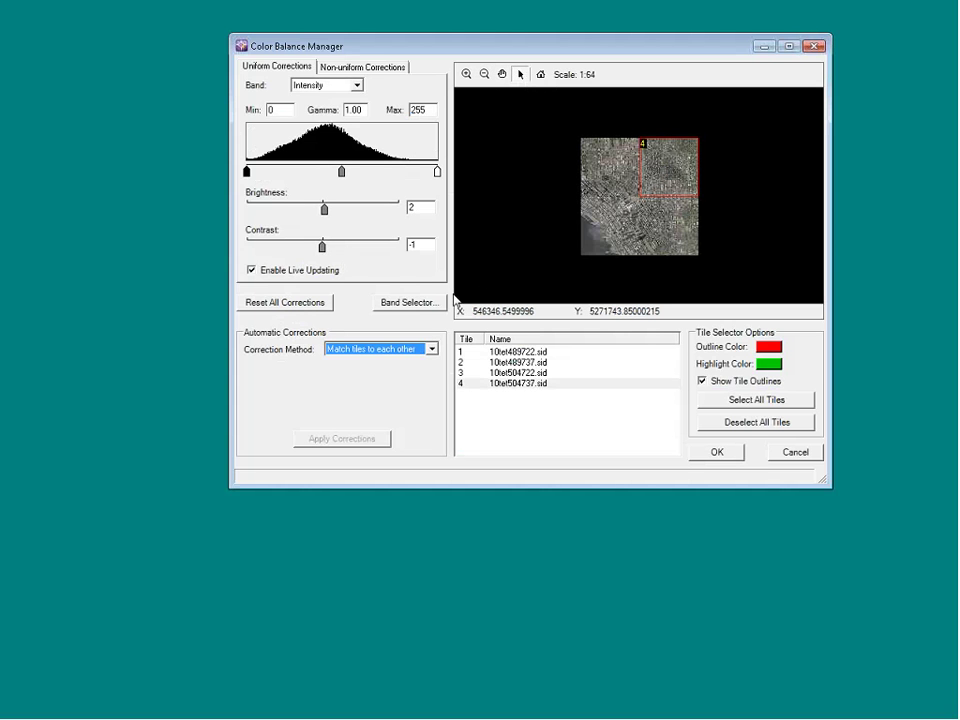
click(396, 348)
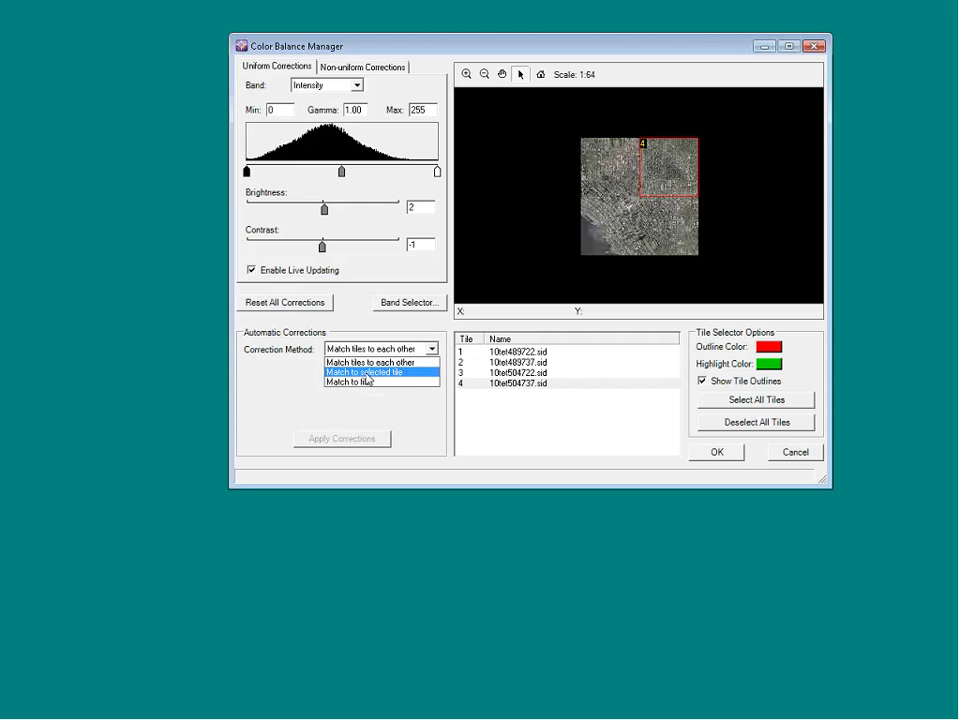
click(367, 374)
click(364, 384)
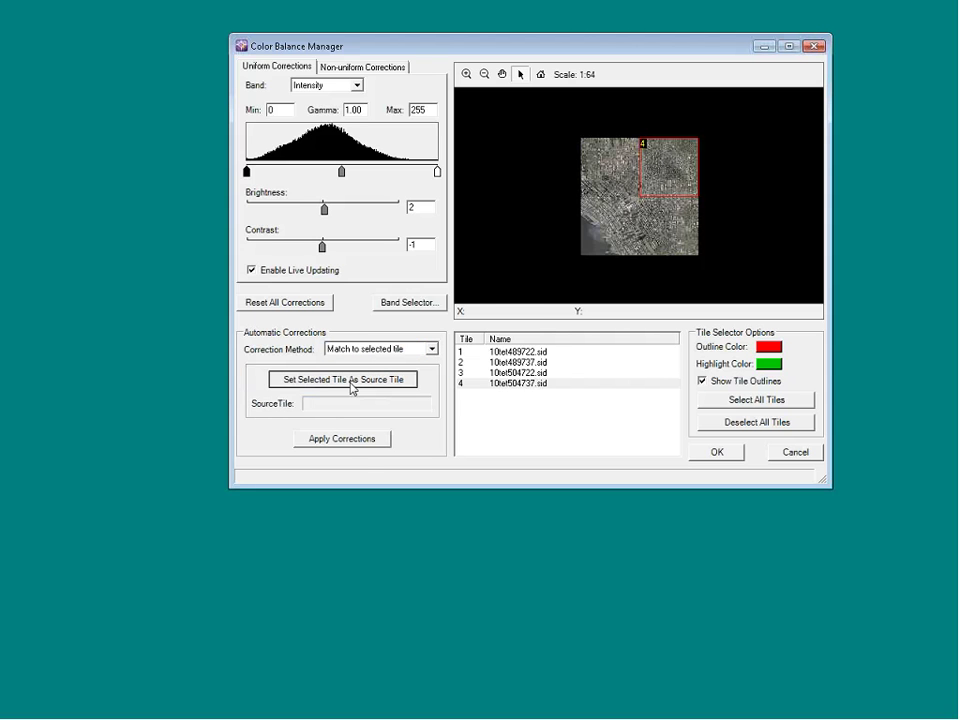
click(343, 447)
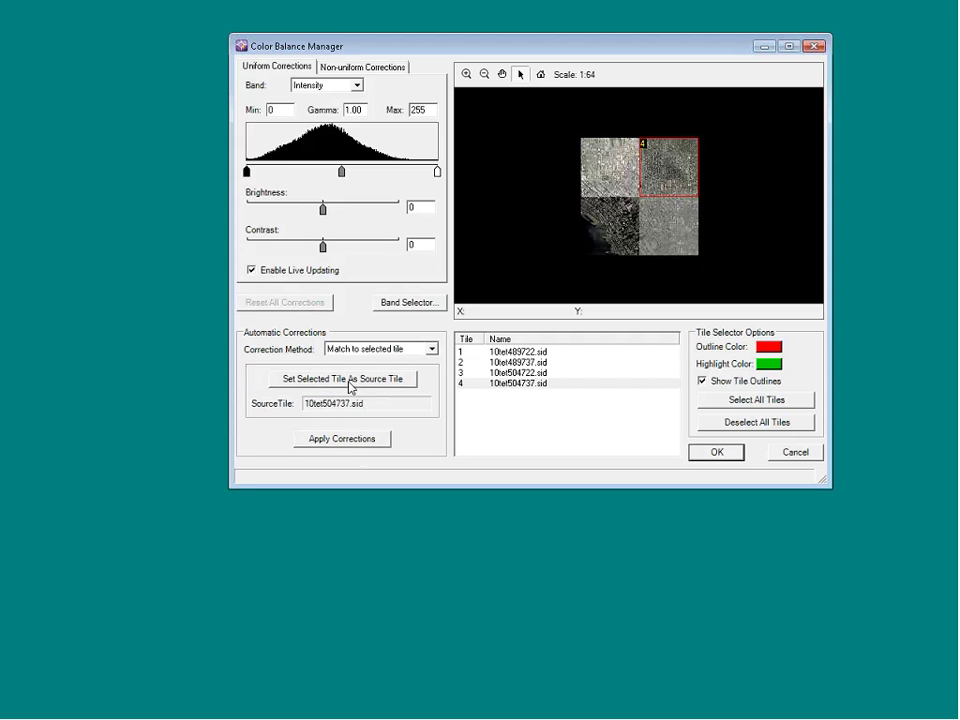
click(345, 444)
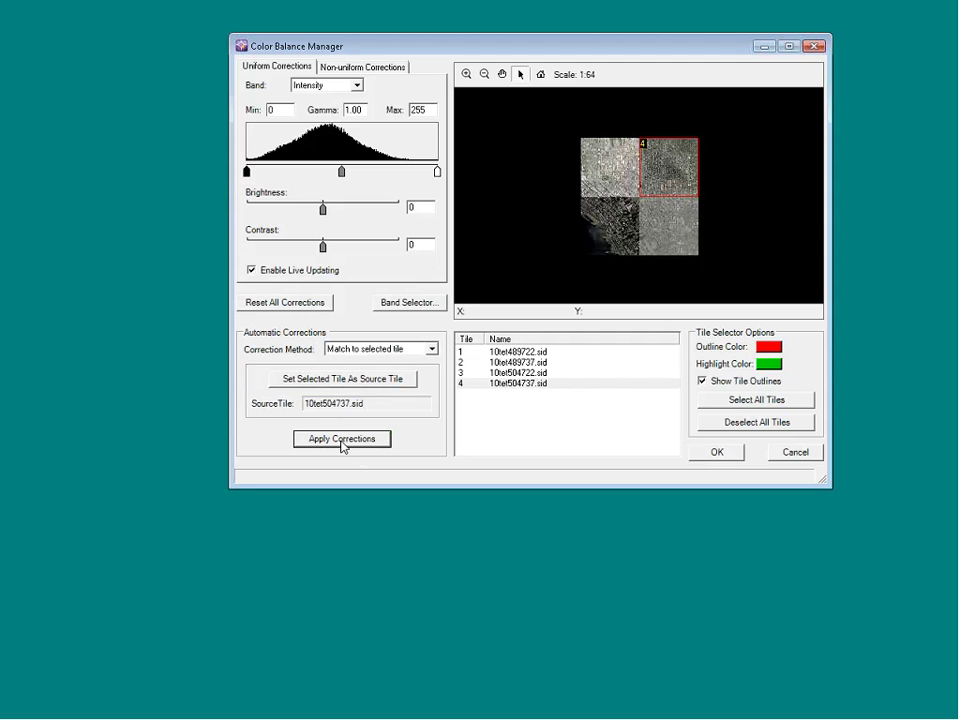
Step: Set tile 2 (10tet489737.sid) as the source tile and try applying the Match to selected tile correction
click(610, 169)
click(656, 179)
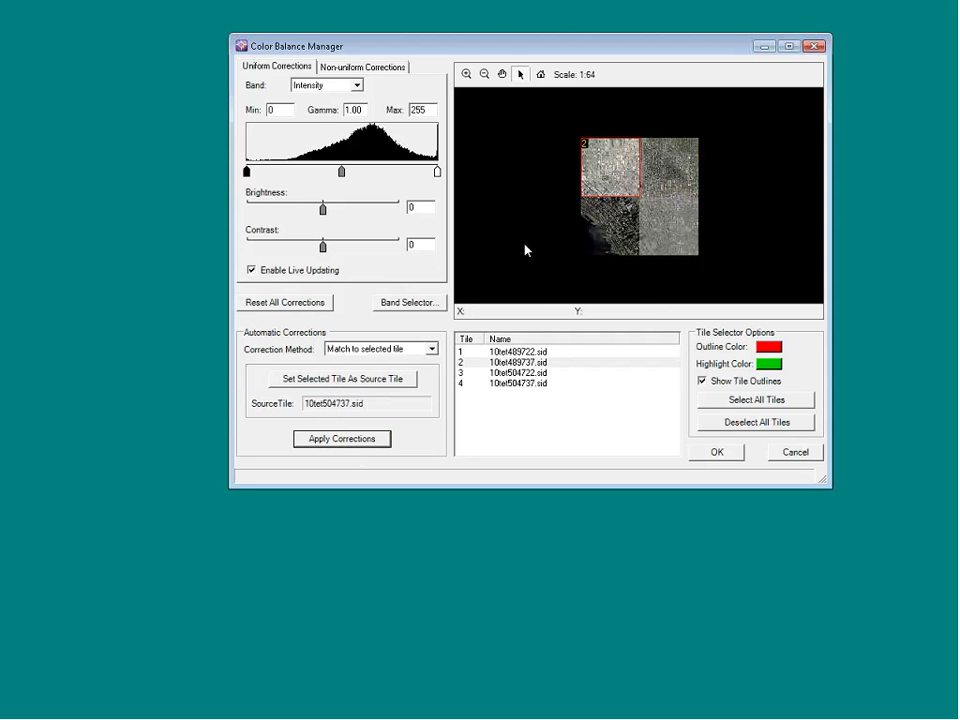
click(330, 379)
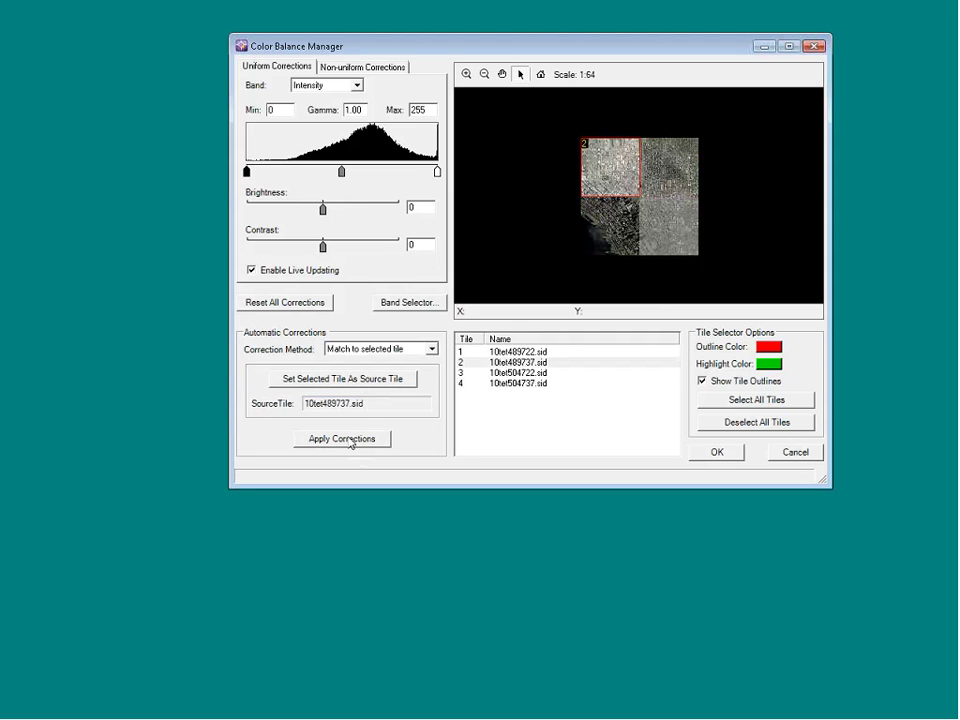
click(345, 440)
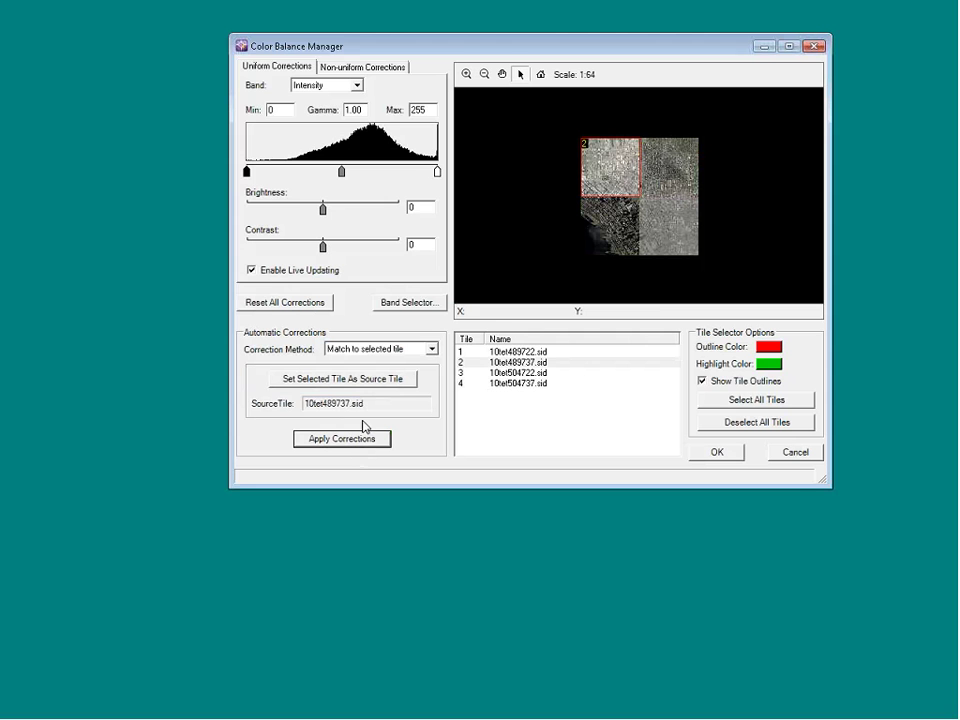
Step: Show the Match to file correction method, return to Match tiles to each other and reset all corrections
click(400, 354)
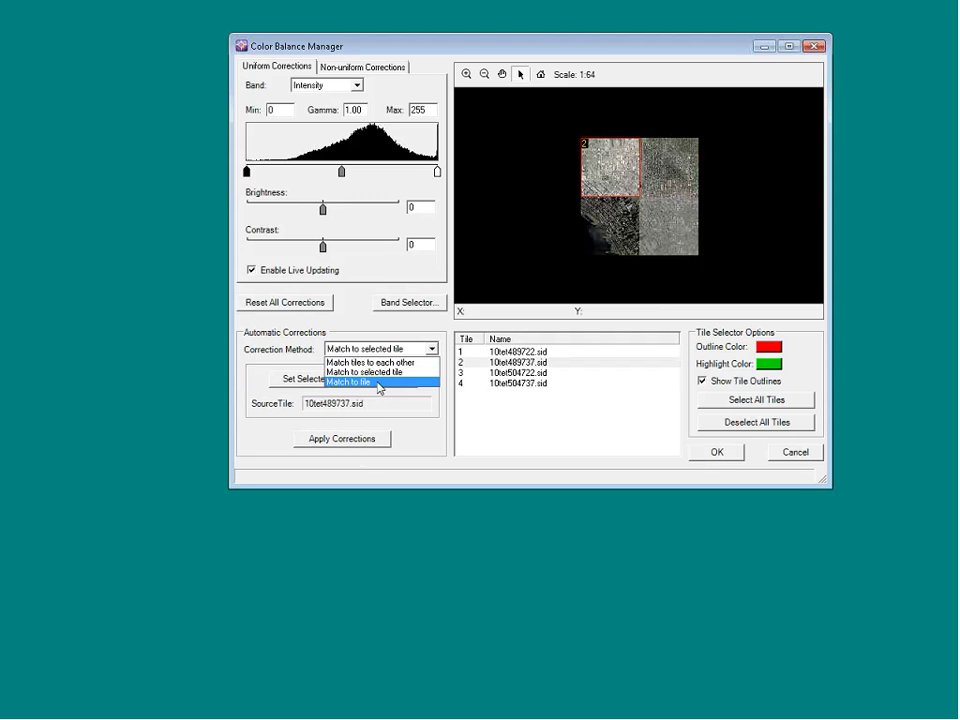
click(378, 382)
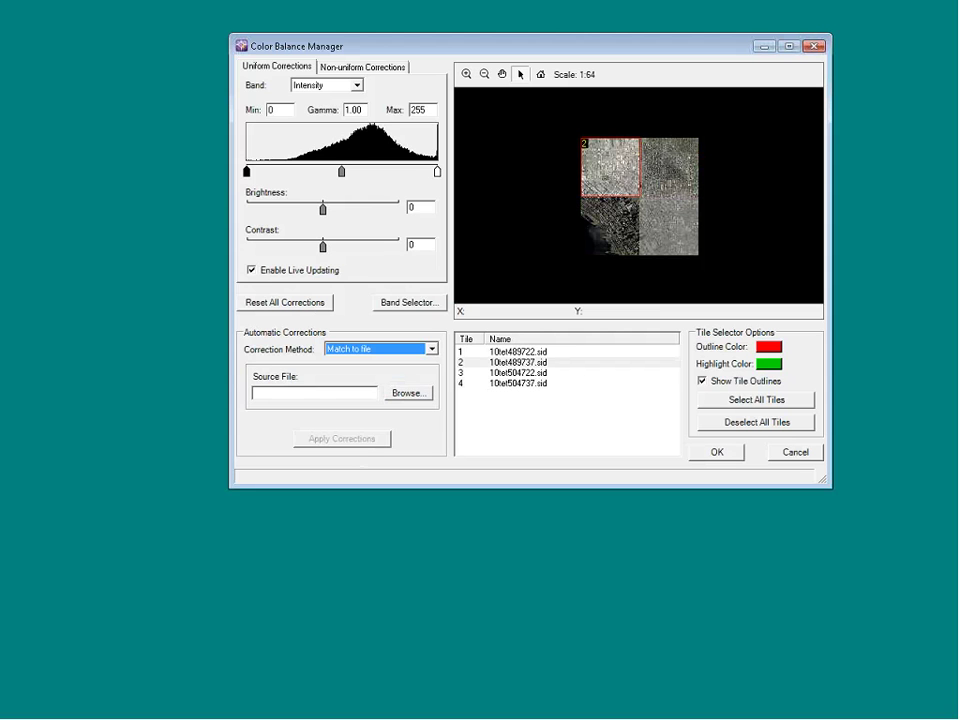
click(395, 349)
click(365, 359)
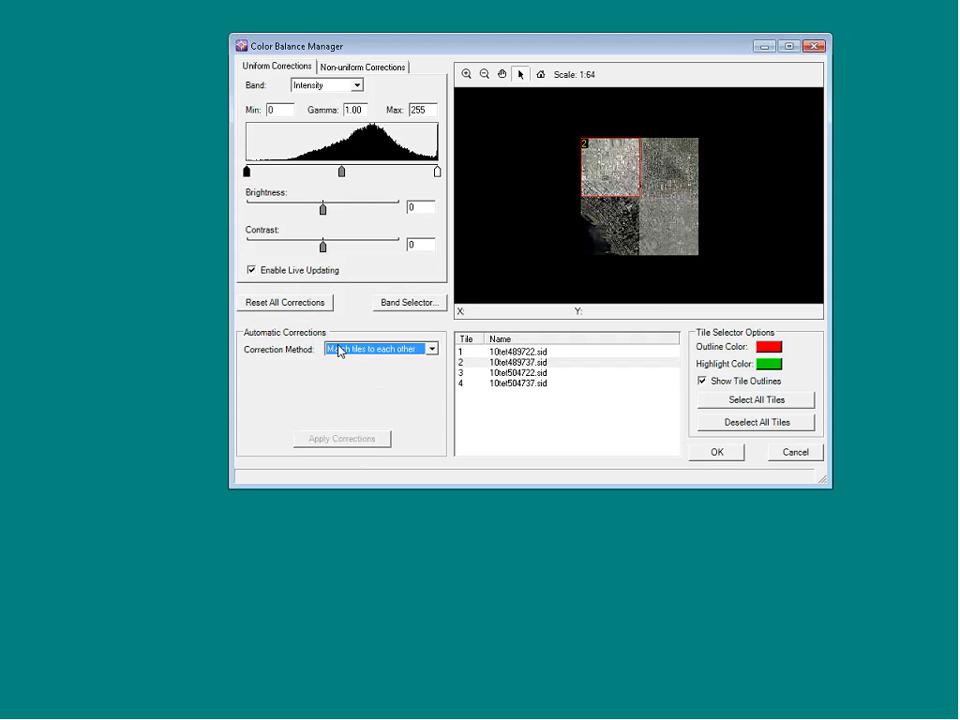
click(294, 308)
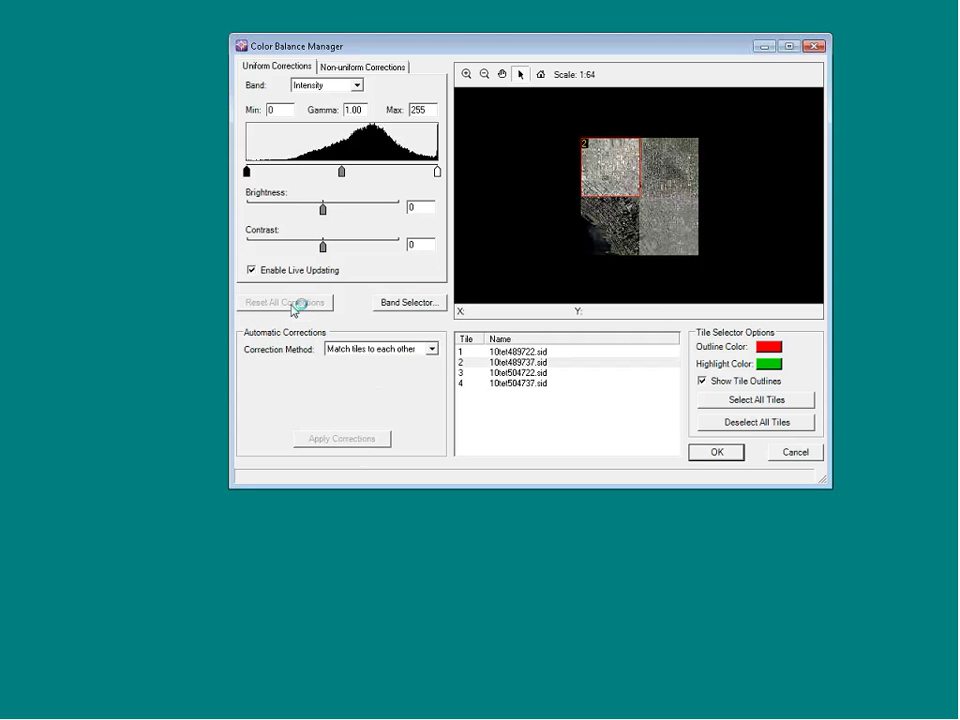
Step: Deselect all tiles and apply the Match tiles to each other correction to the whole mosaic
click(375, 349)
click(362, 361)
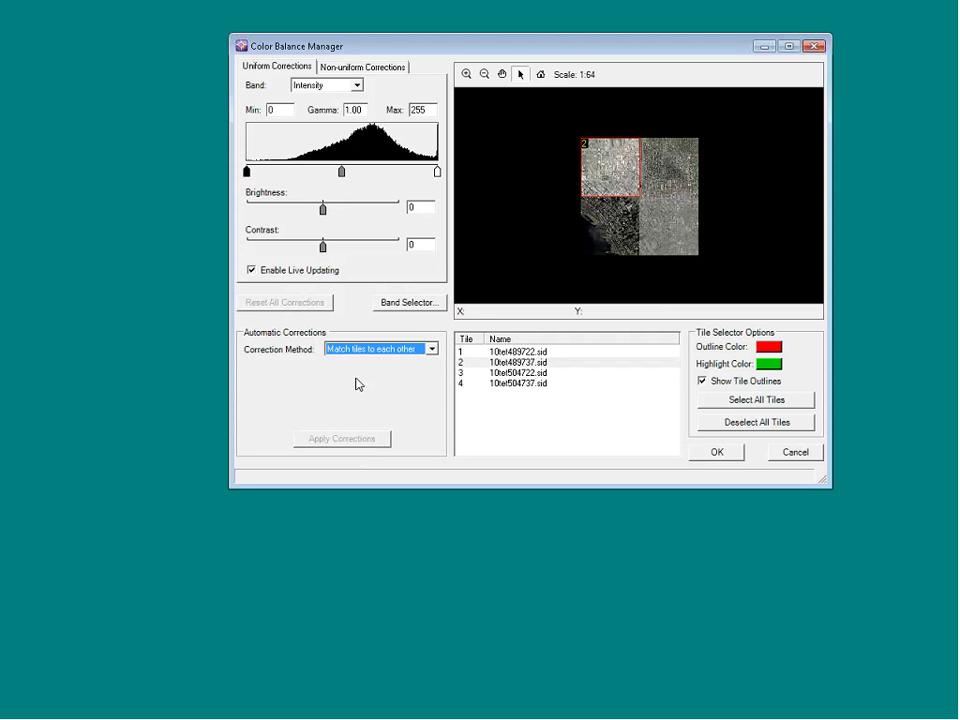
click(522, 250)
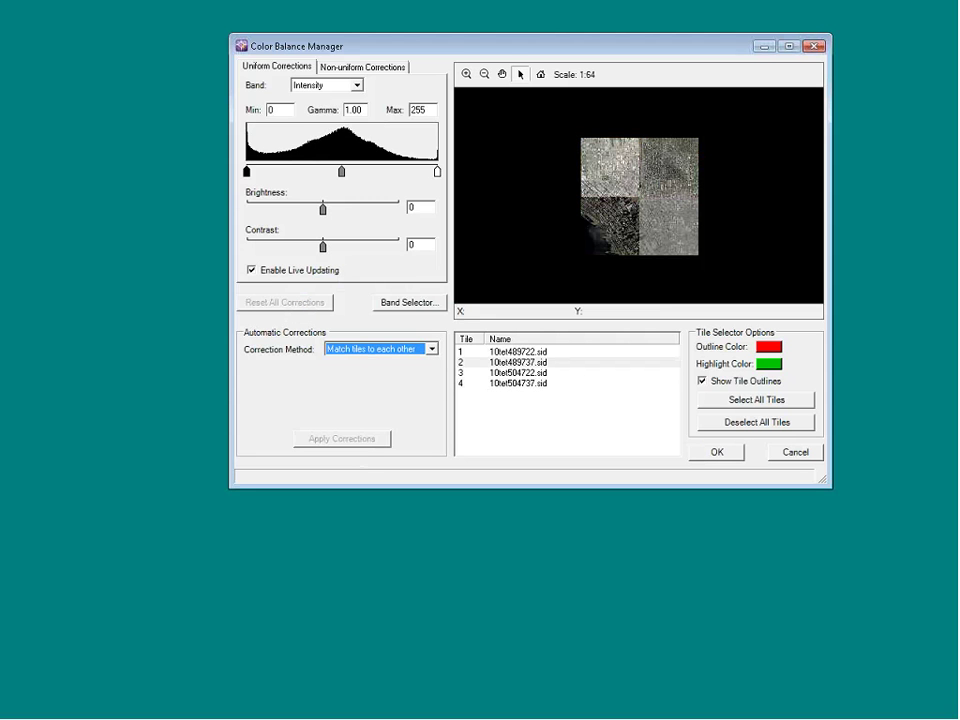
click(753, 427)
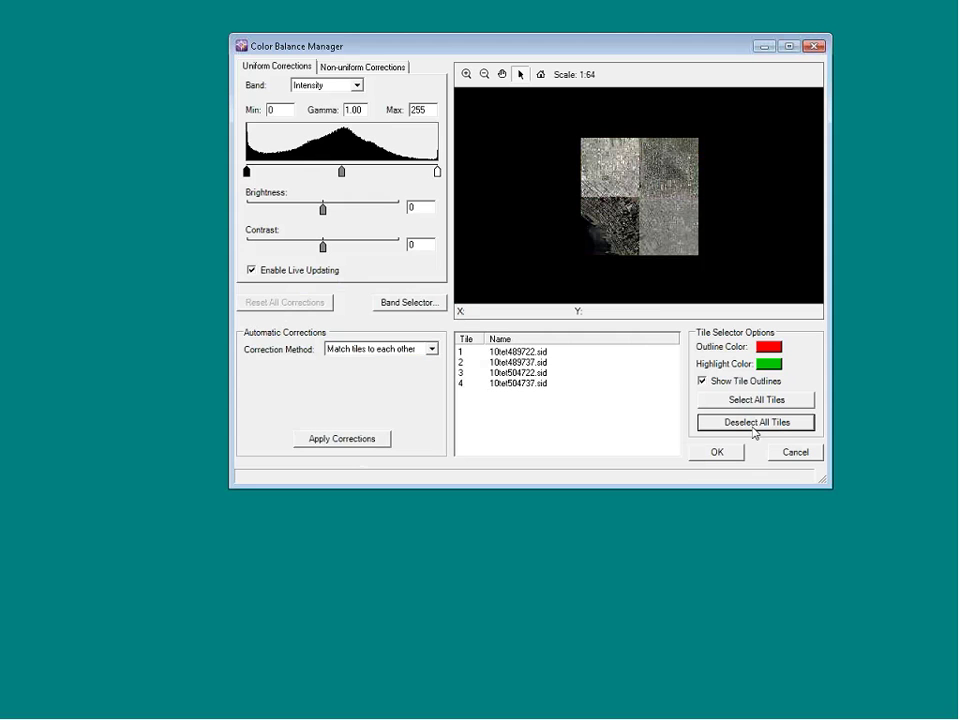
click(342, 440)
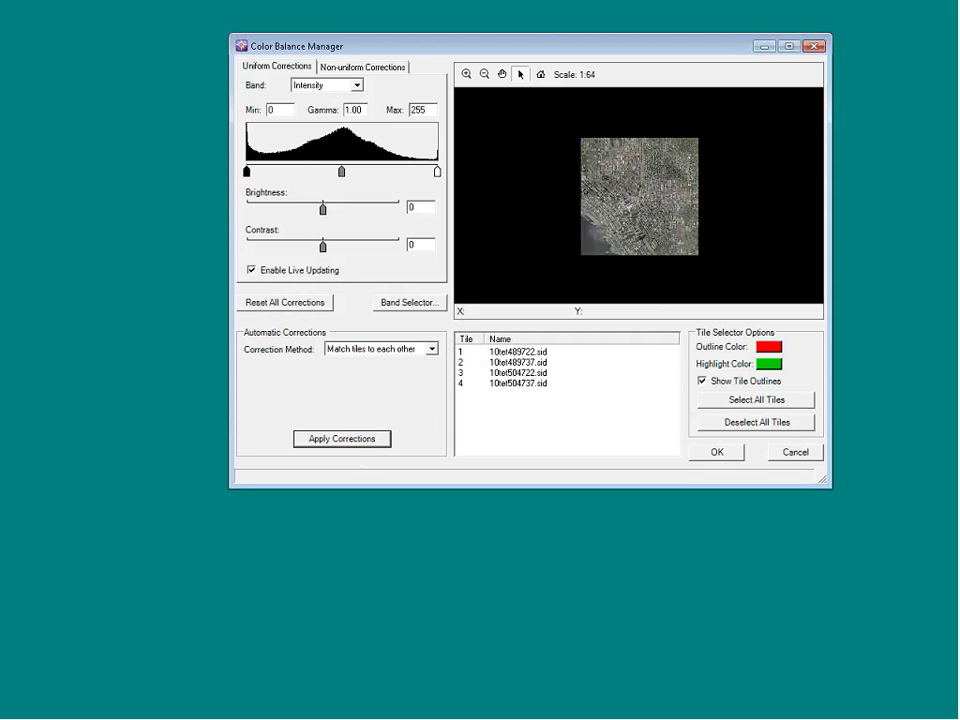
Step: Change the correction method to Match to selected tile, select only tile 2 and reset all corrections
click(375, 354)
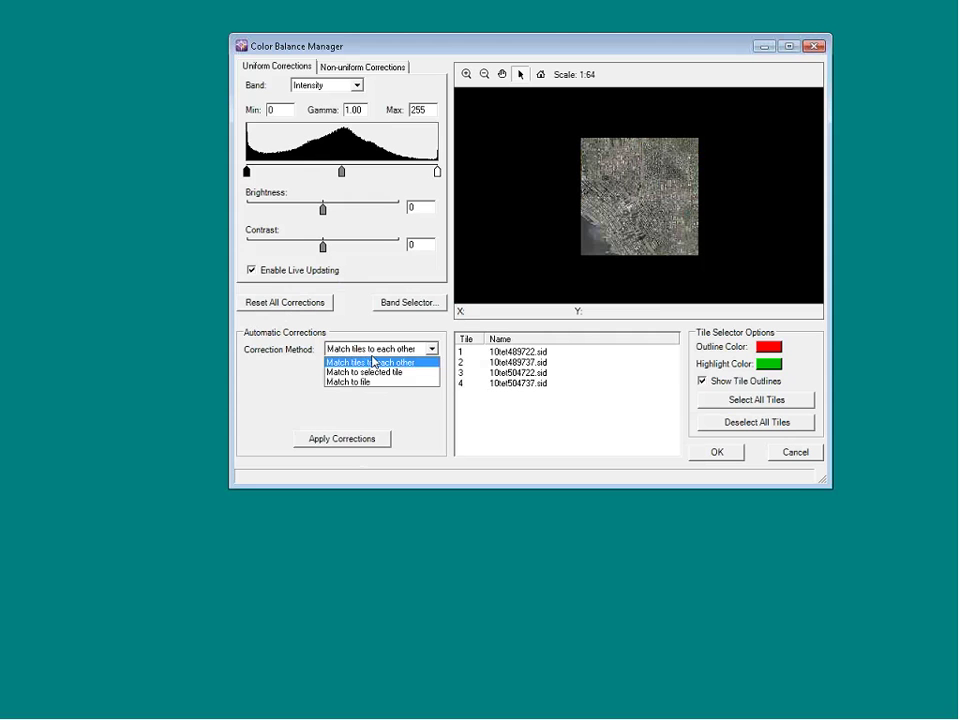
click(367, 373)
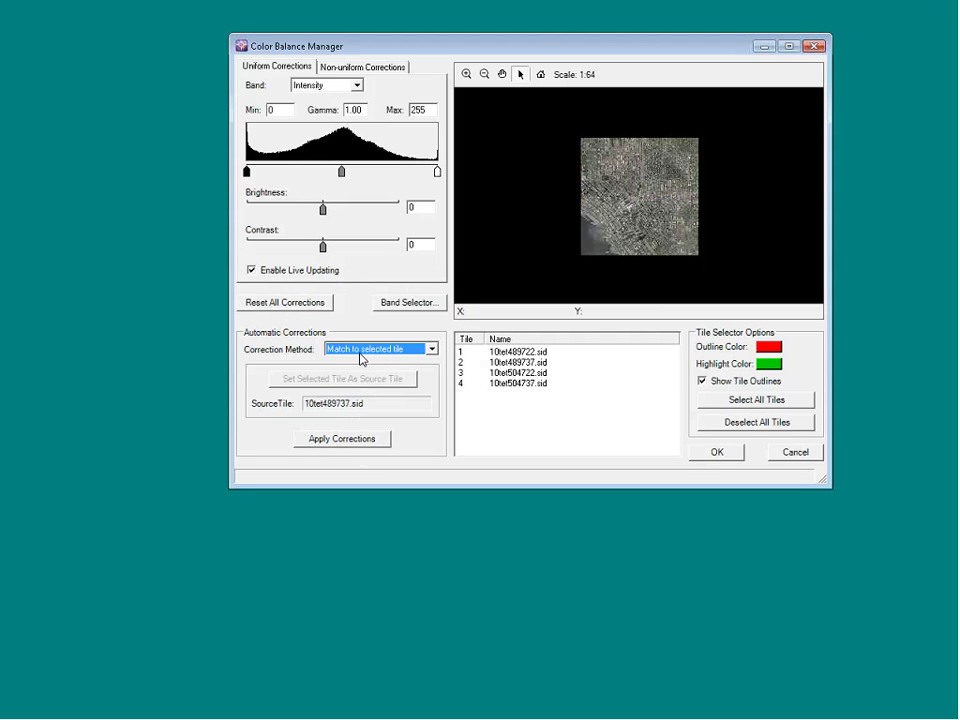
click(750, 399)
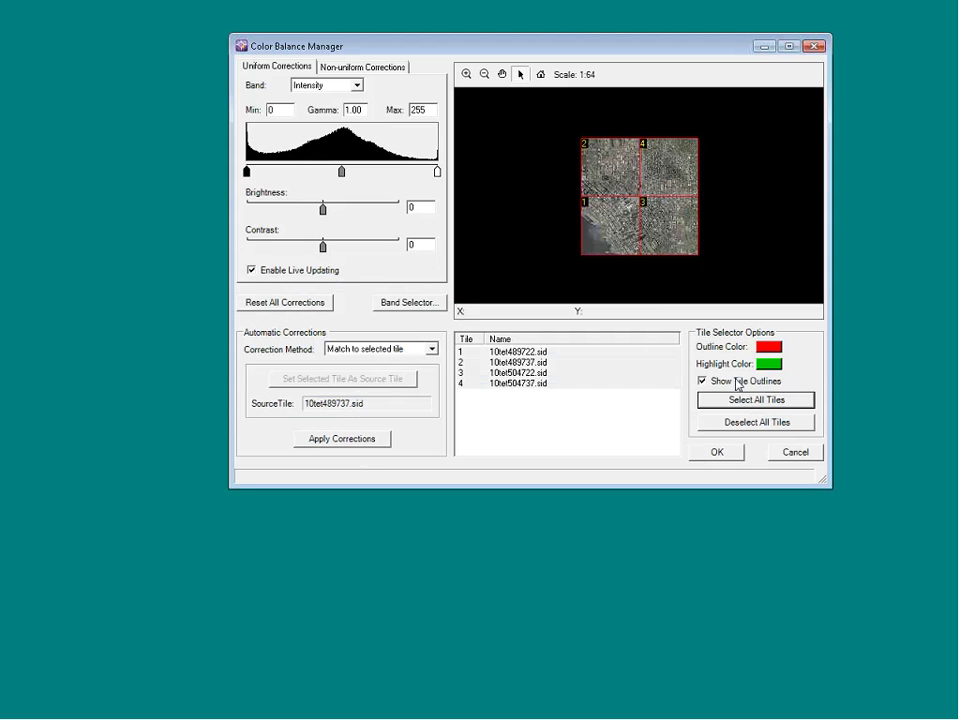
click(621, 227)
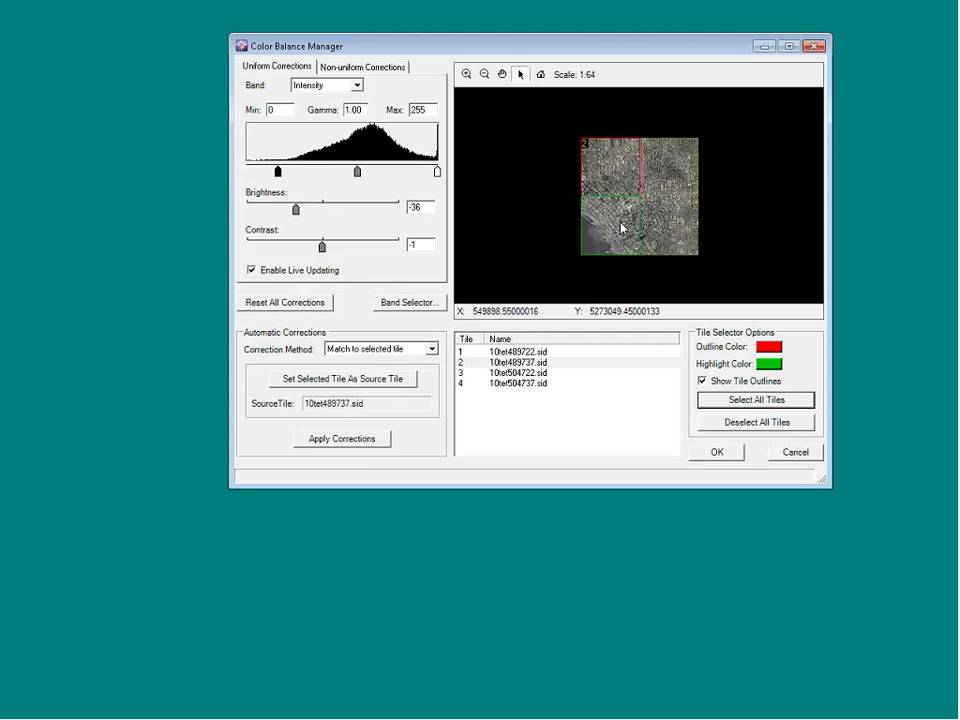
click(300, 311)
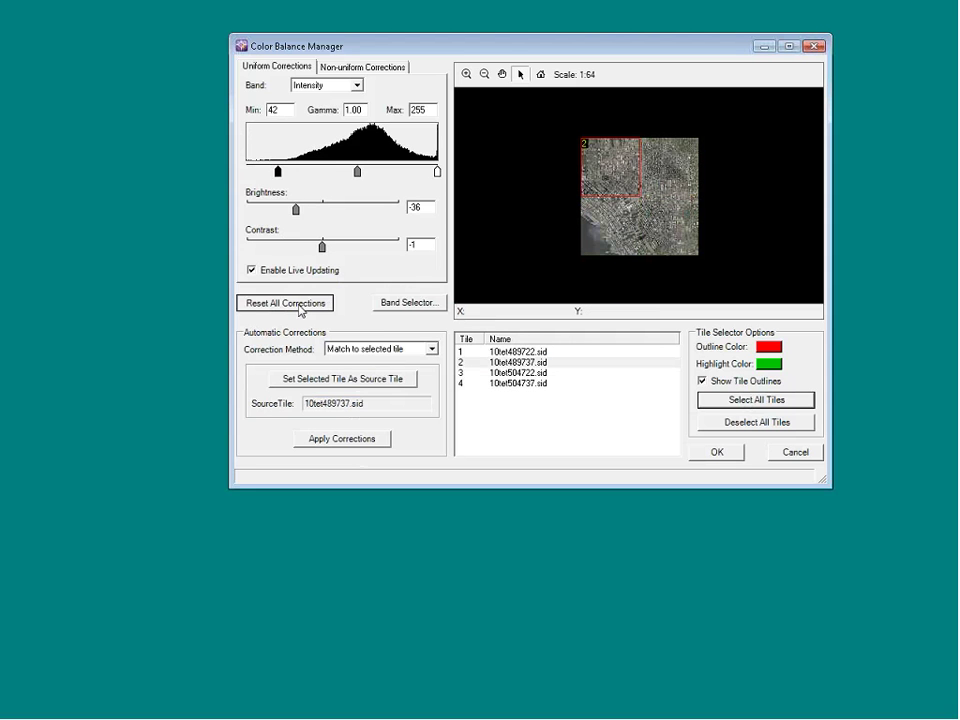
Step: Set tile 2 (10tet489737.sid) as the source tile and apply the Match to selected tile correction to all tiles
click(371, 383)
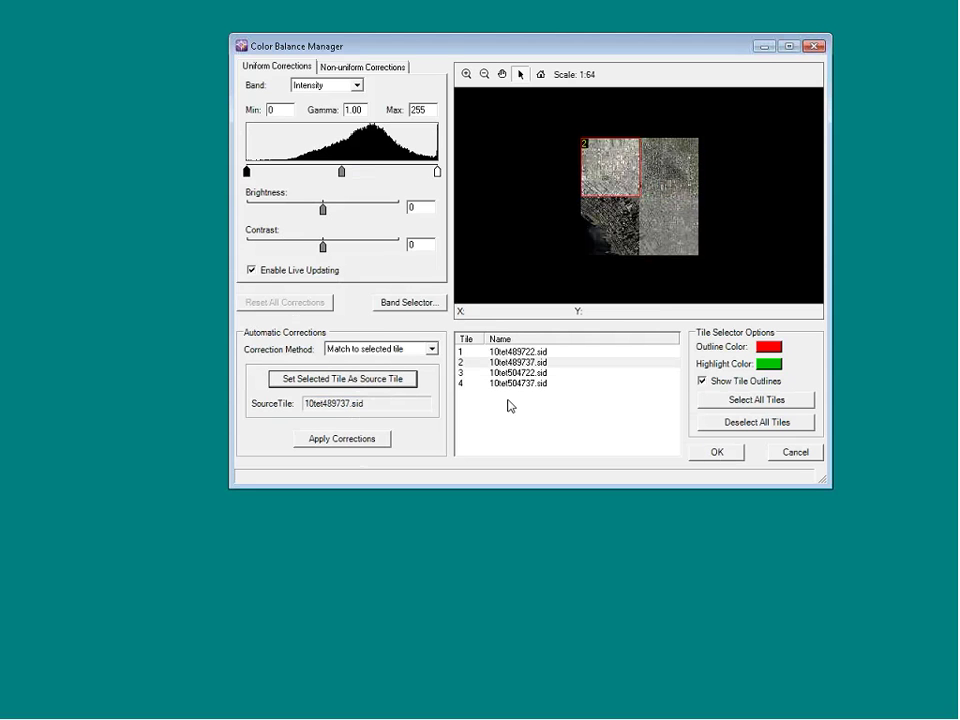
click(710, 424)
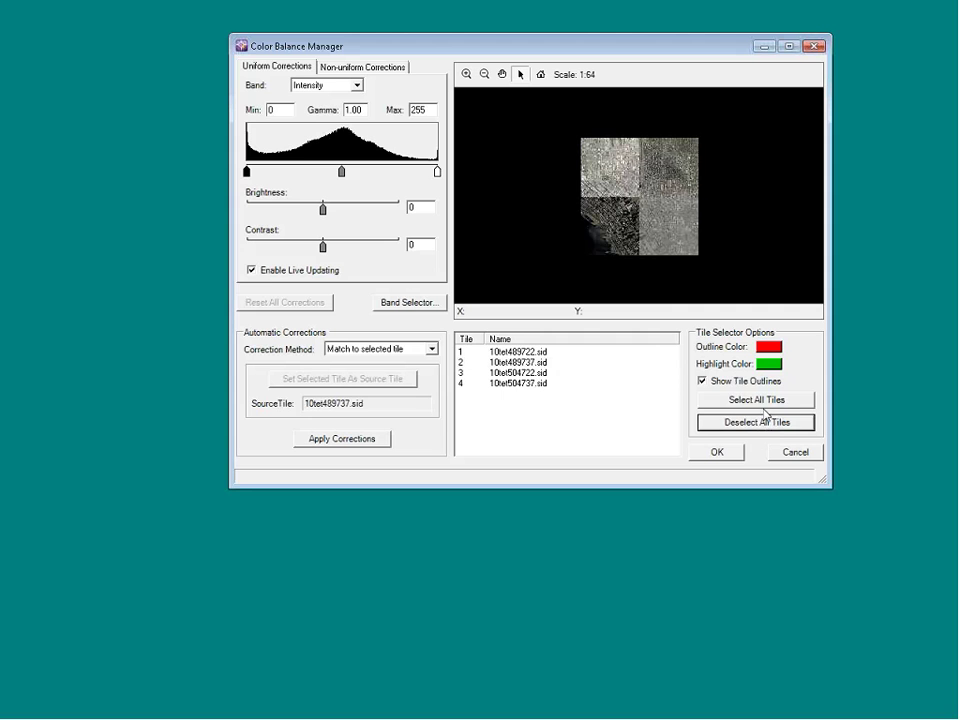
click(763, 403)
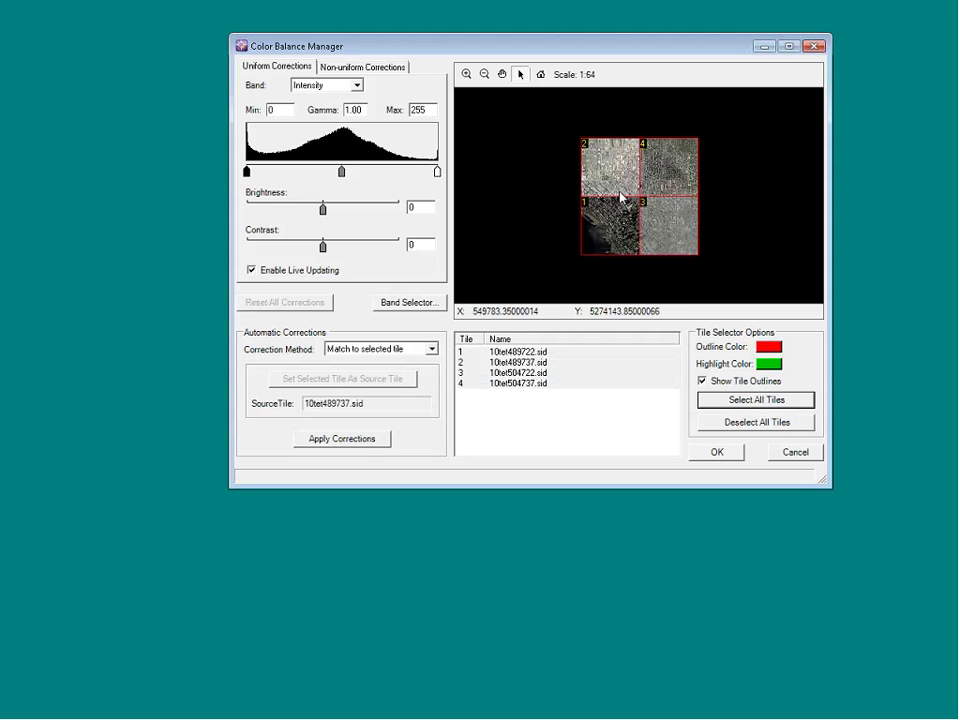
click(360, 445)
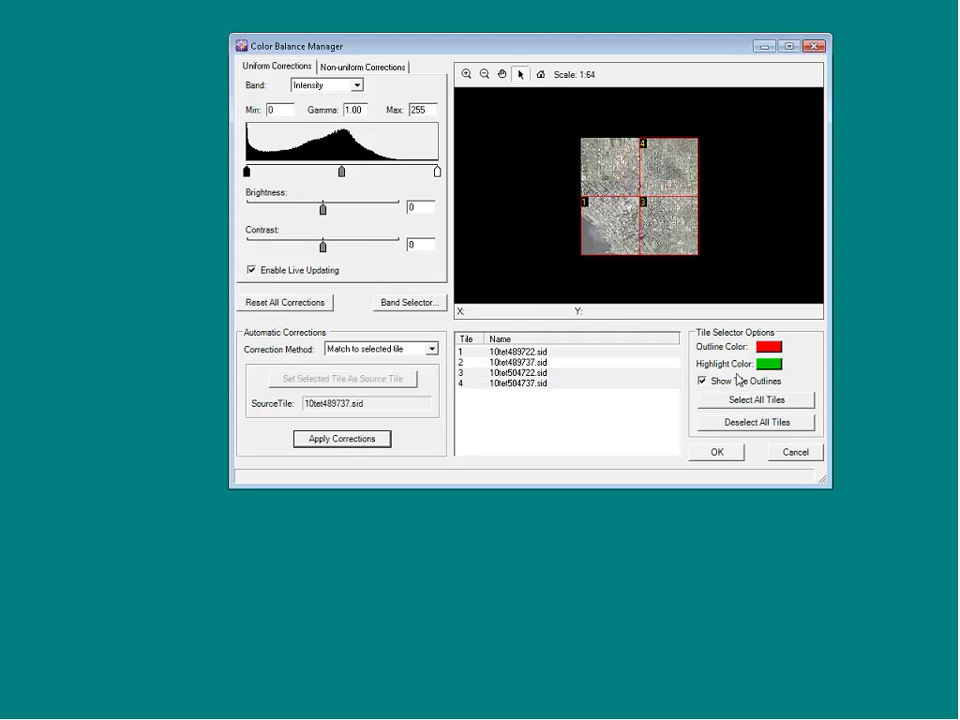
click(768, 424)
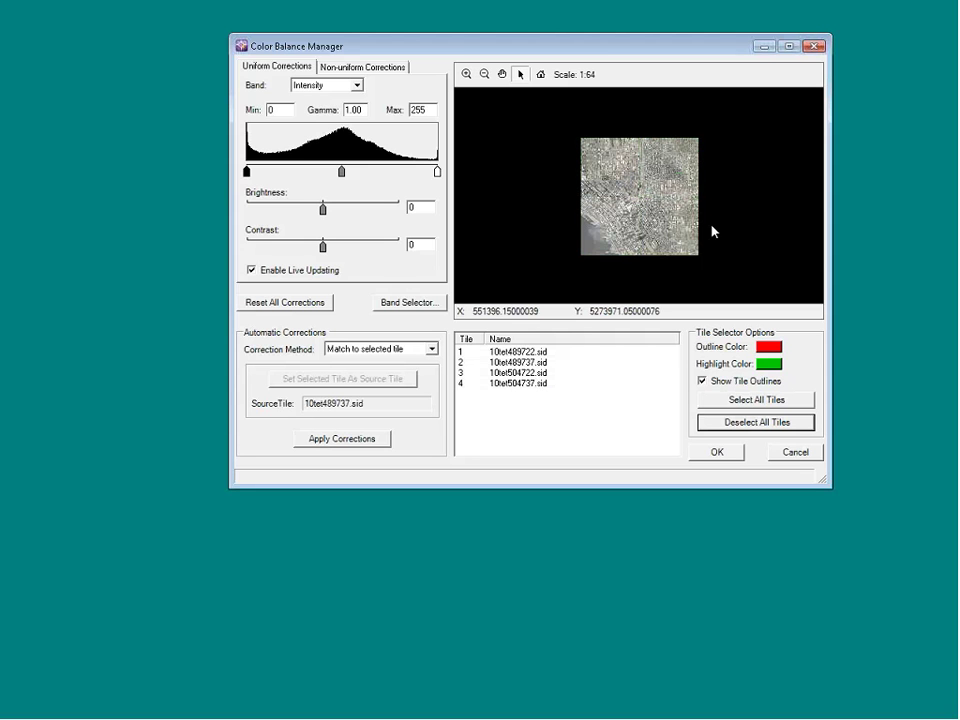
click(744, 406)
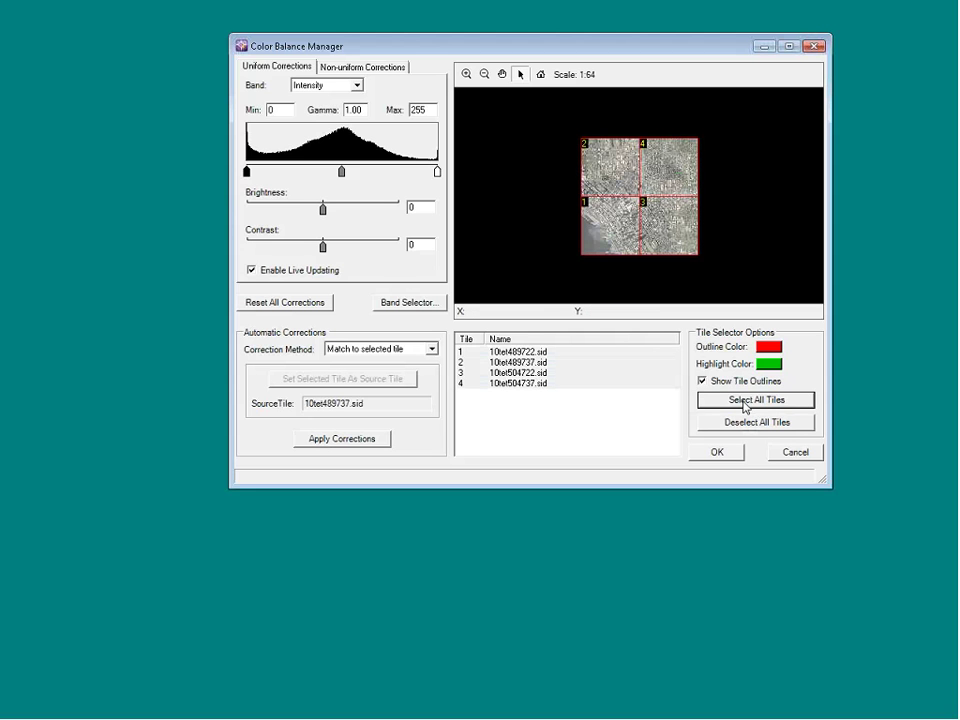
Step: Deselect all tiles, reset all corrections and leave the first mosaic's color balancing without saving
click(742, 424)
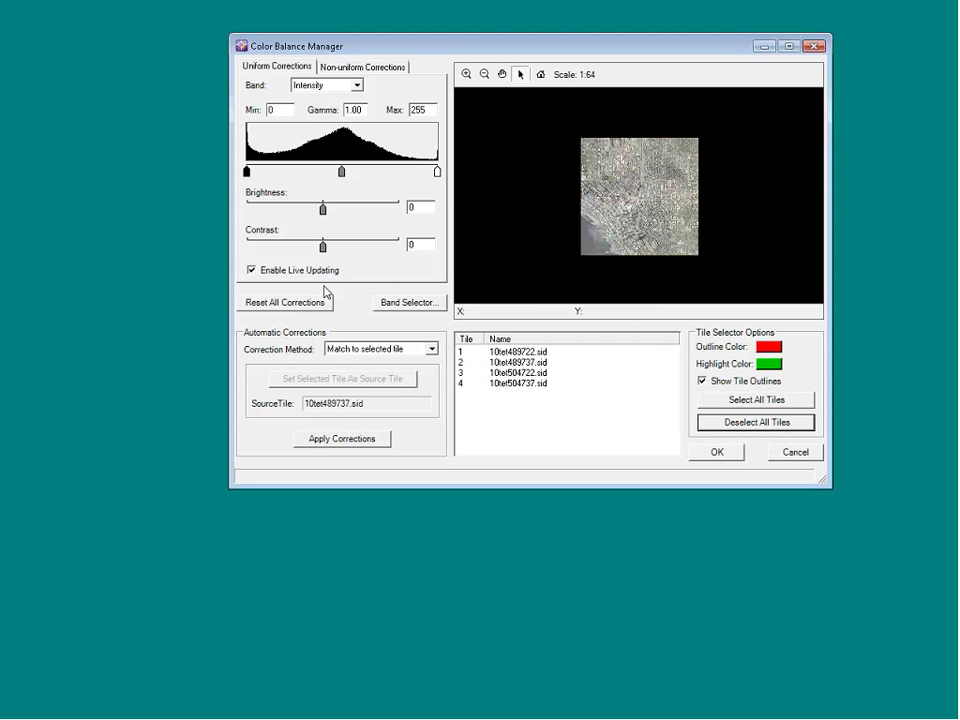
click(293, 305)
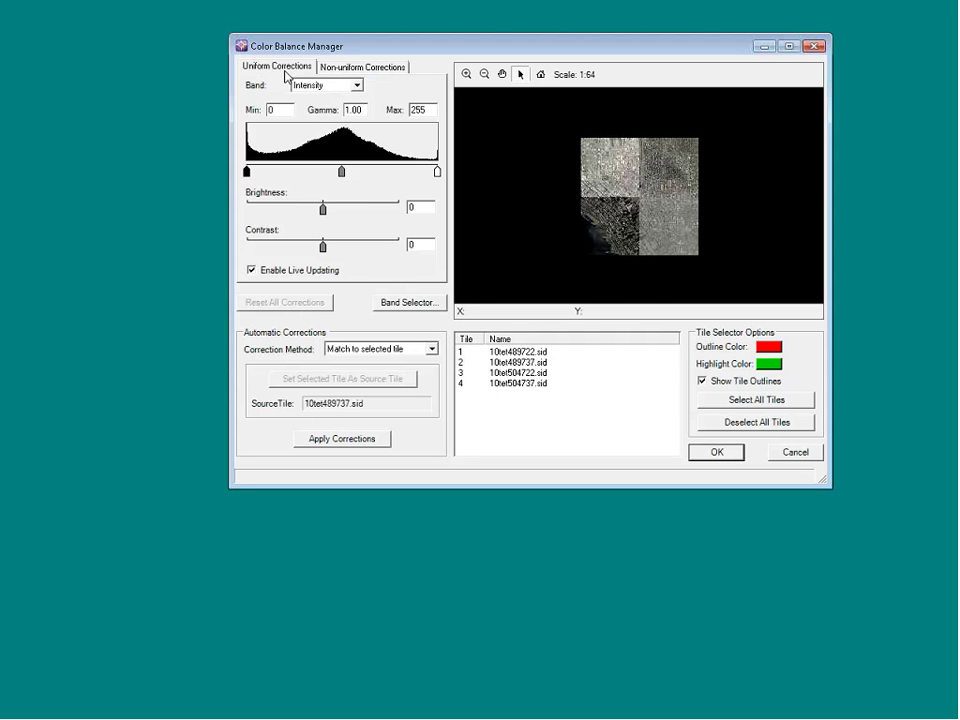
click(778, 456)
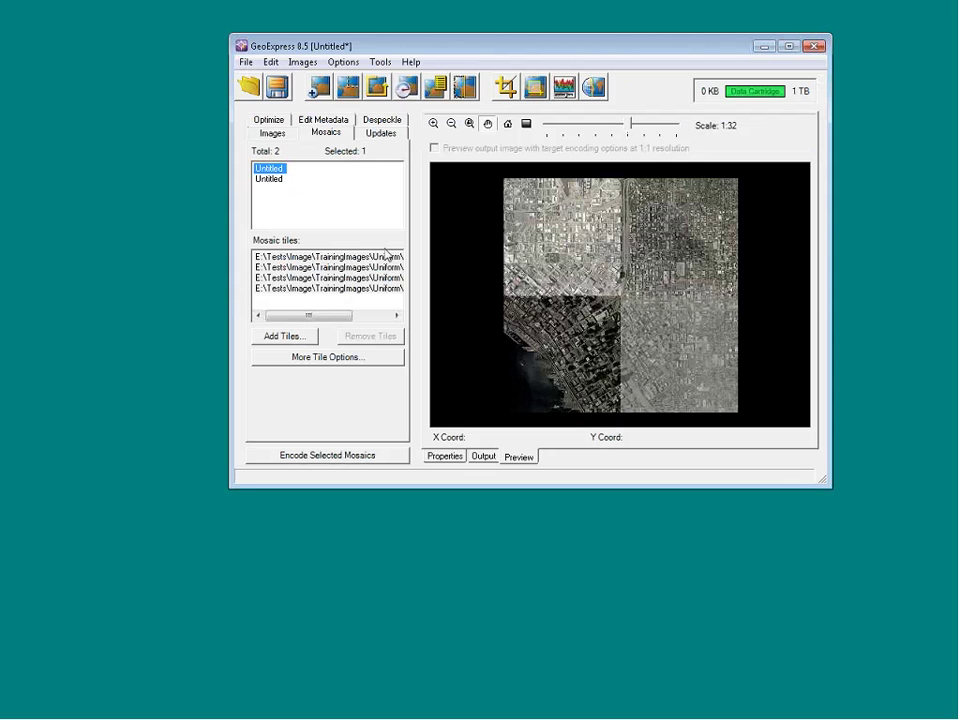
Step: Open color balancing for the second mosaic and apply the Match tiles to each other correction to it
click(268, 179)
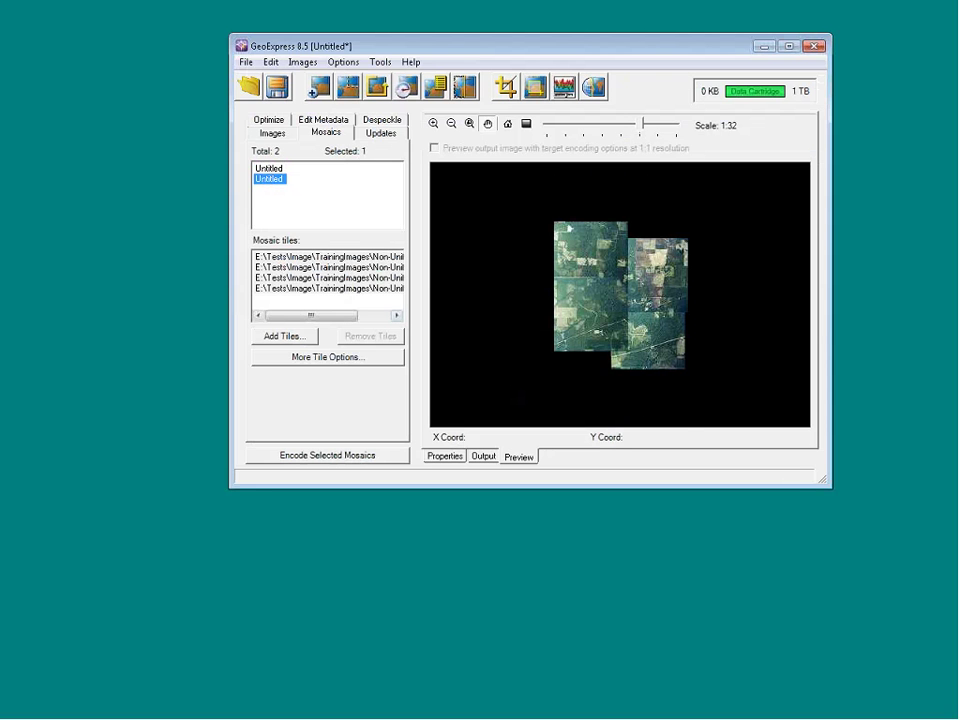
click(563, 84)
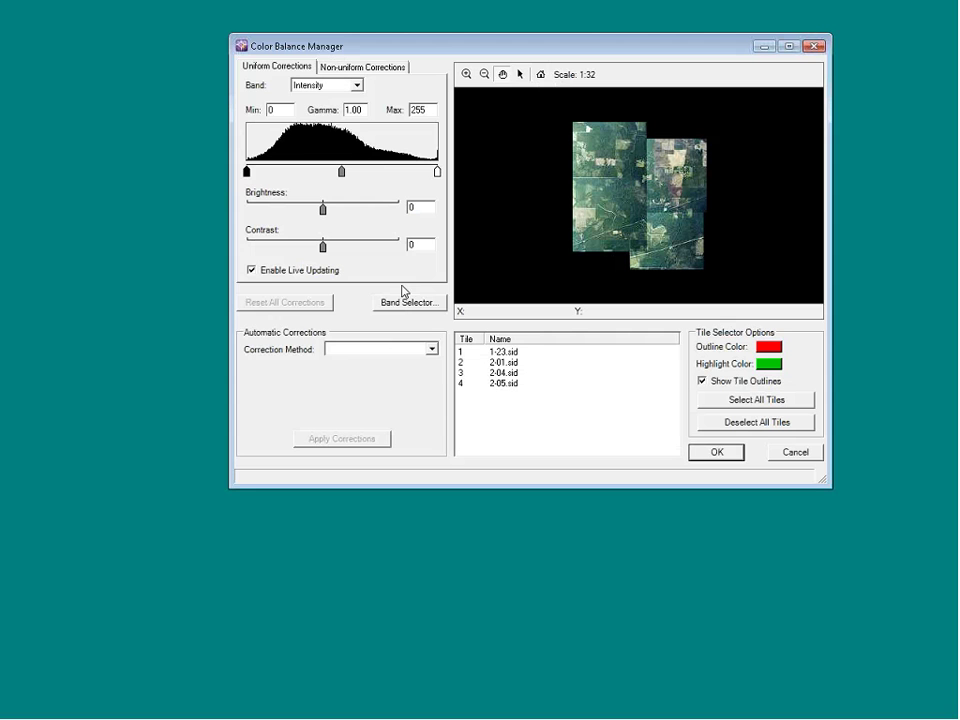
click(422, 349)
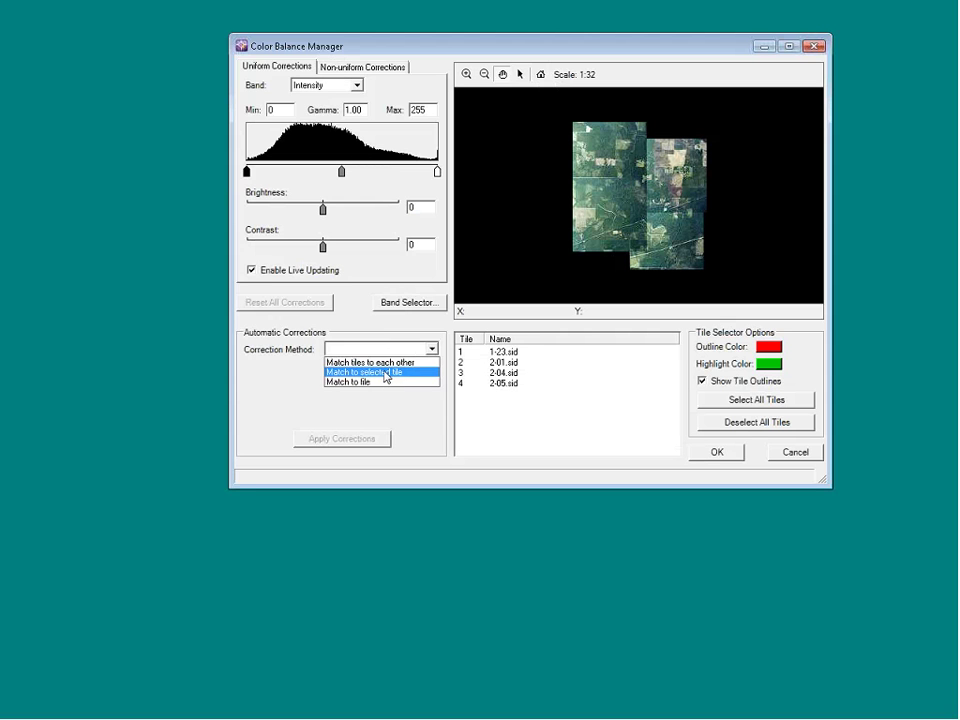
click(380, 362)
click(368, 439)
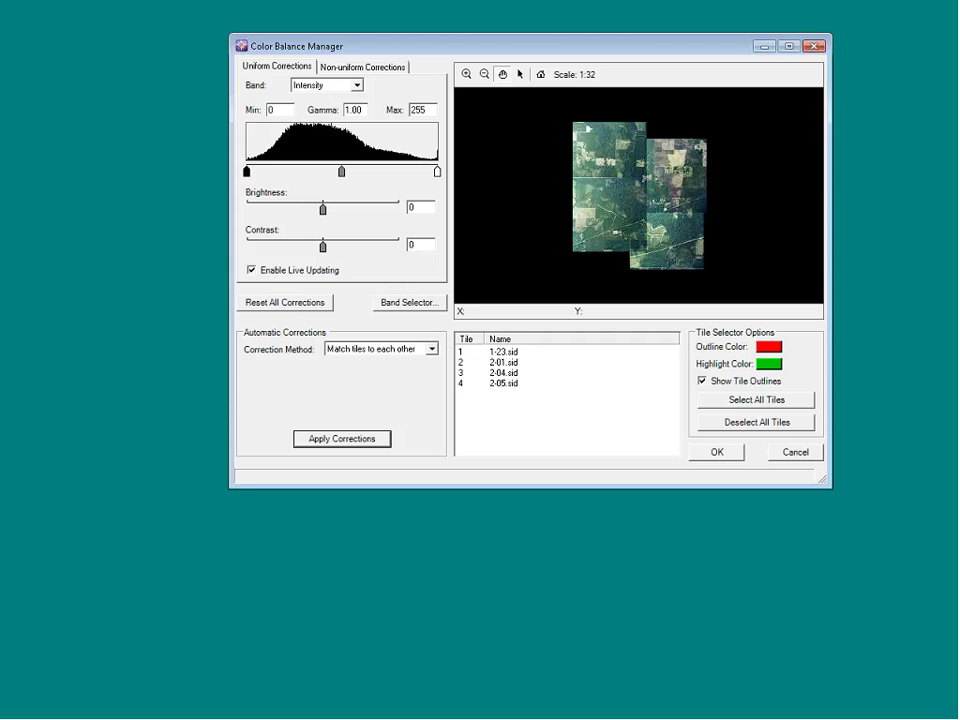
Step: Enable the non-uniform Vignette Correction and Seam Lines for the second mosaic and accept the color balance
click(361, 68)
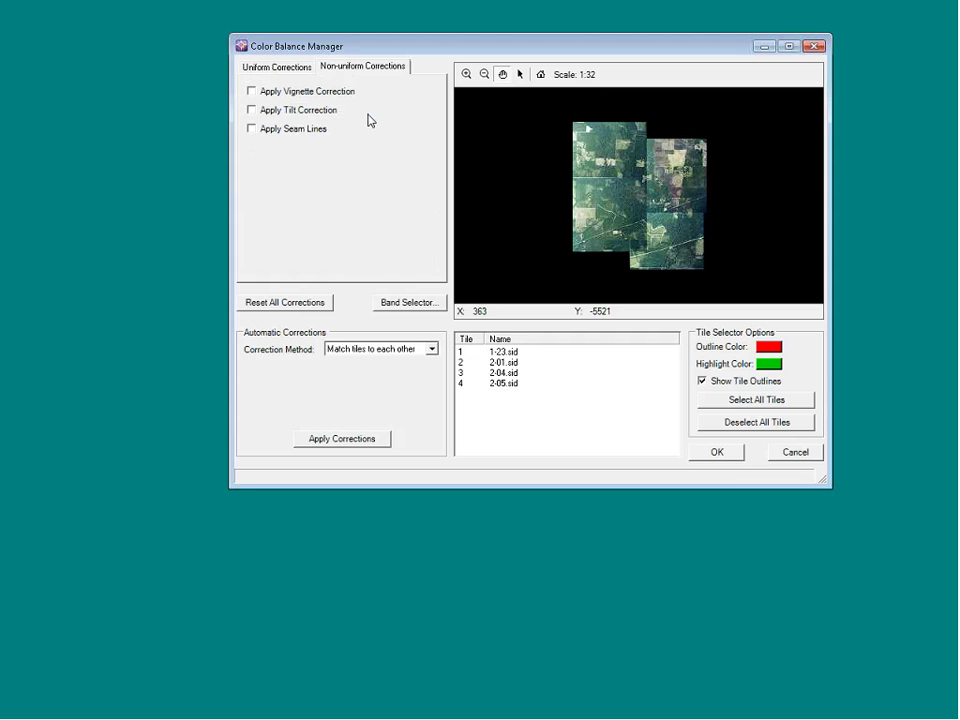
click(251, 91)
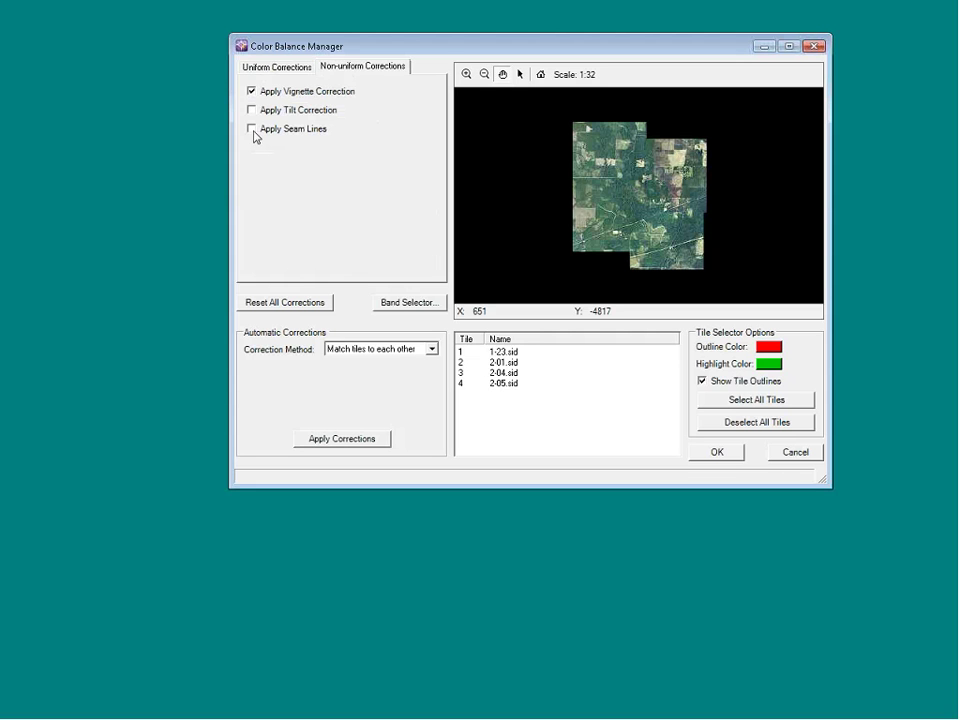
click(251, 129)
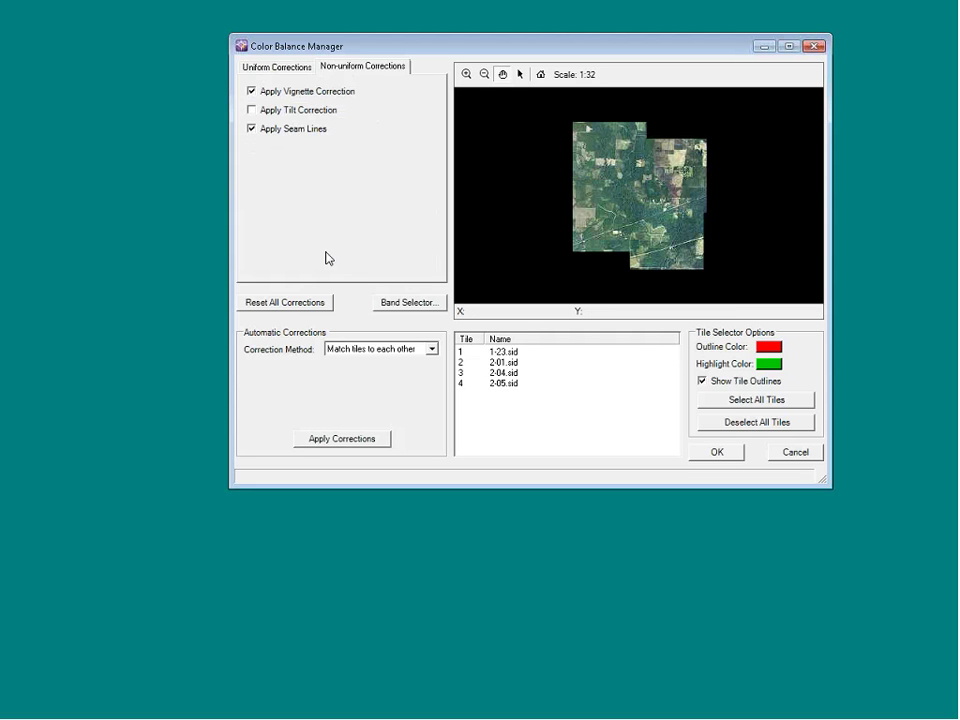
click(717, 452)
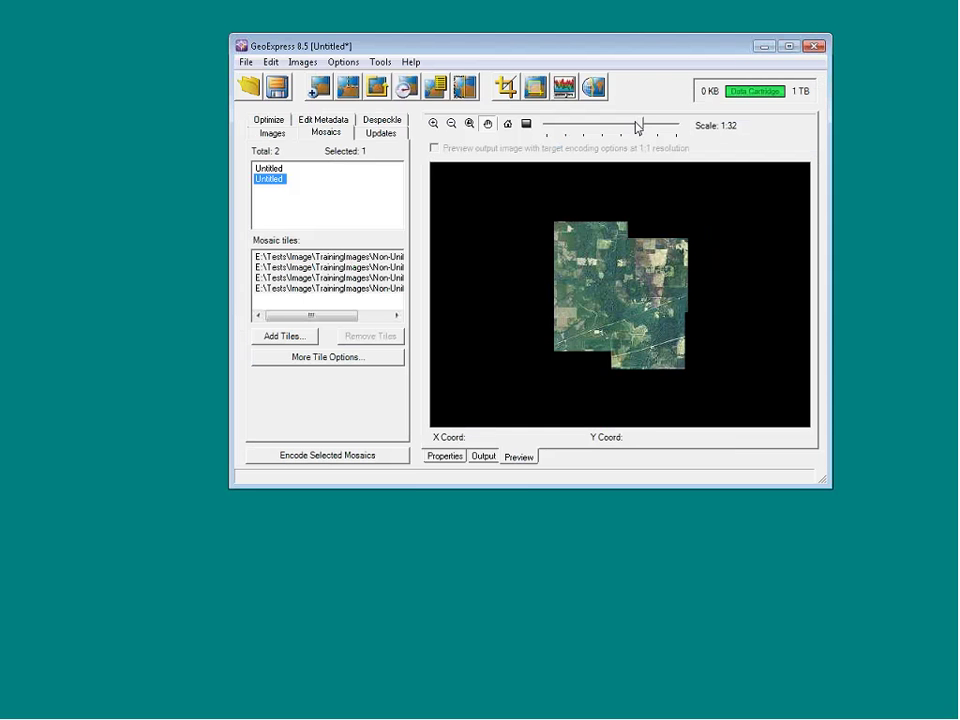
Step: Inspect the color-balanced mosaic in the preview at scales from 1:1 out to 1:32
drag(644, 123, 553, 122)
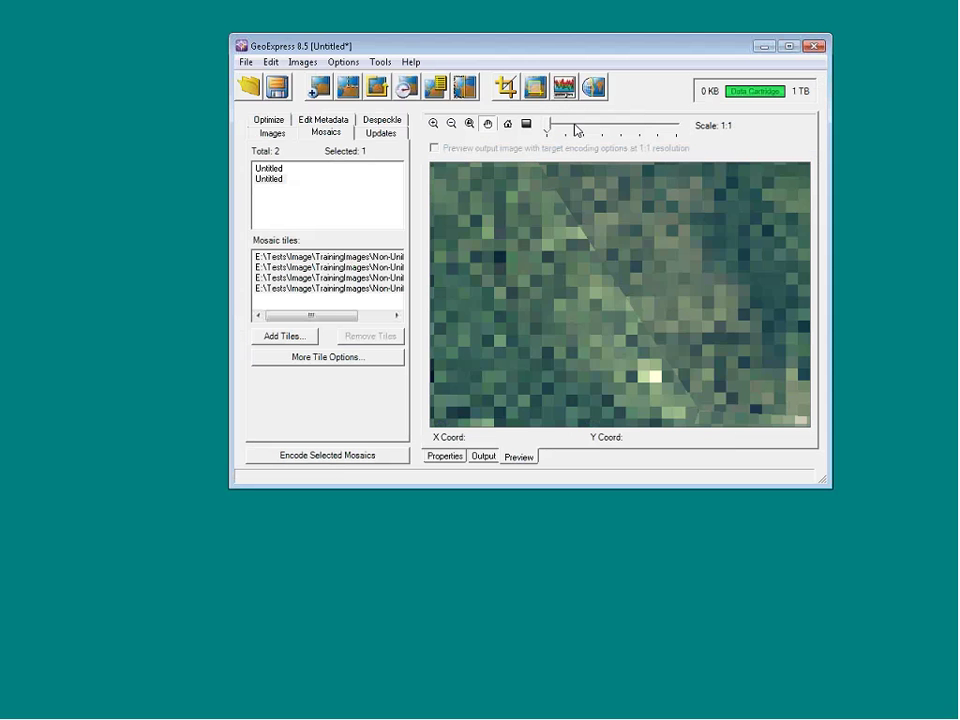
click(575, 128)
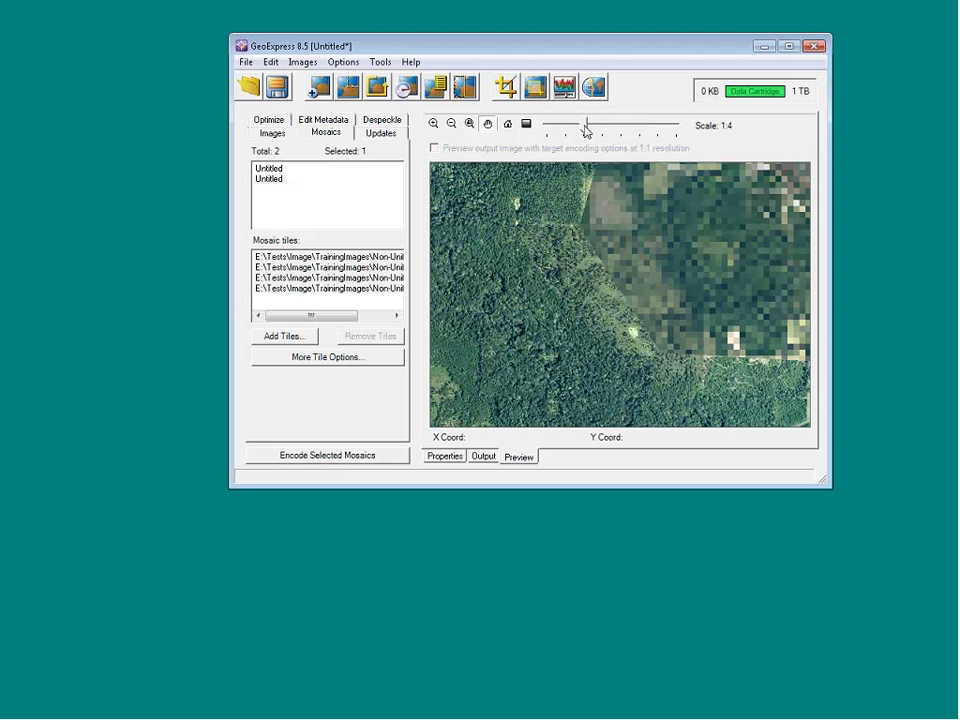
click(604, 129)
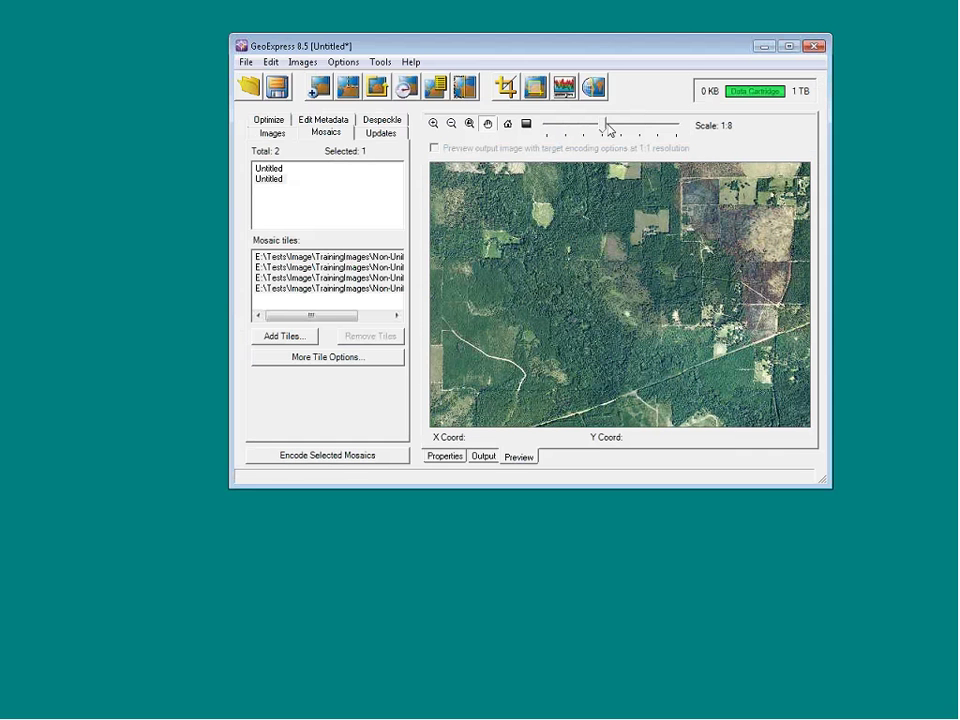
click(614, 126)
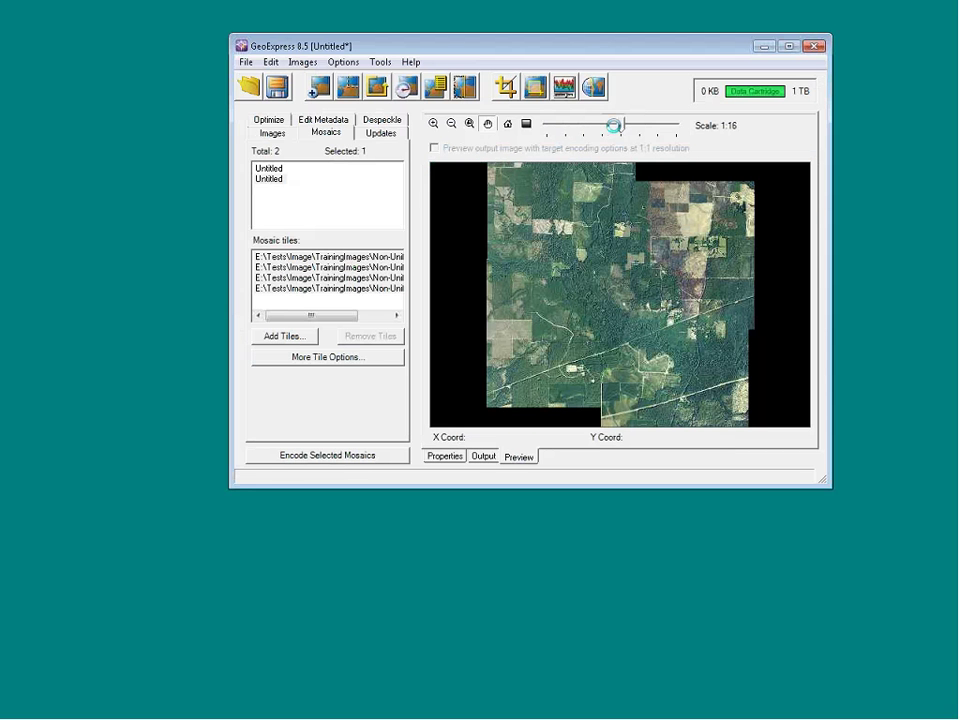
click(630, 124)
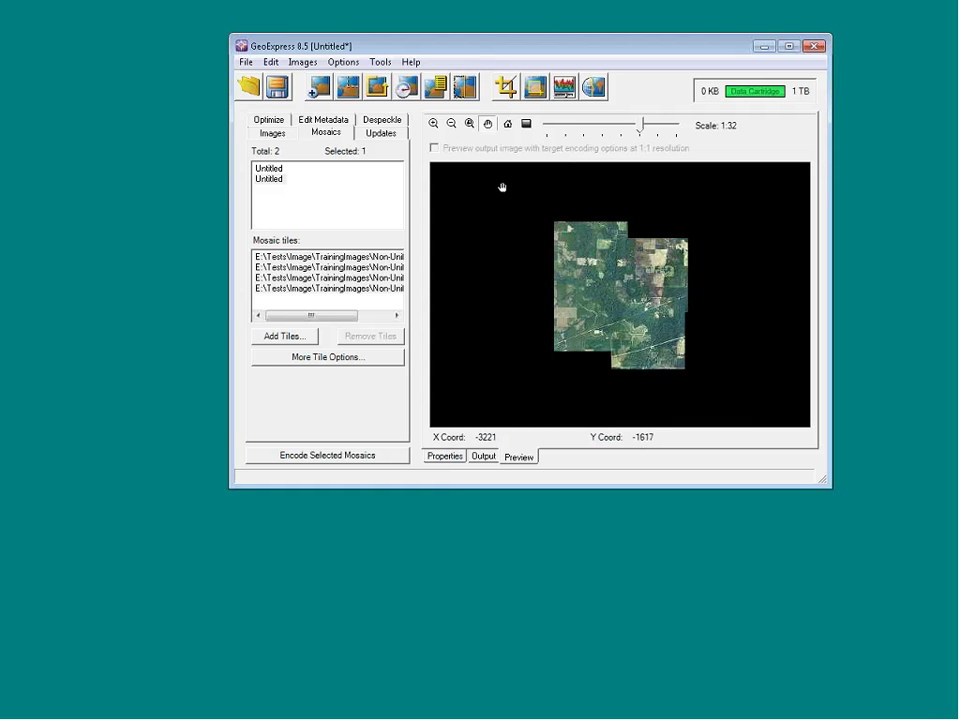
Step: Open the Reprojection Manager for mg4-l.sid and set the output coordinate reference system to WGS 84 (4326)
click(273, 134)
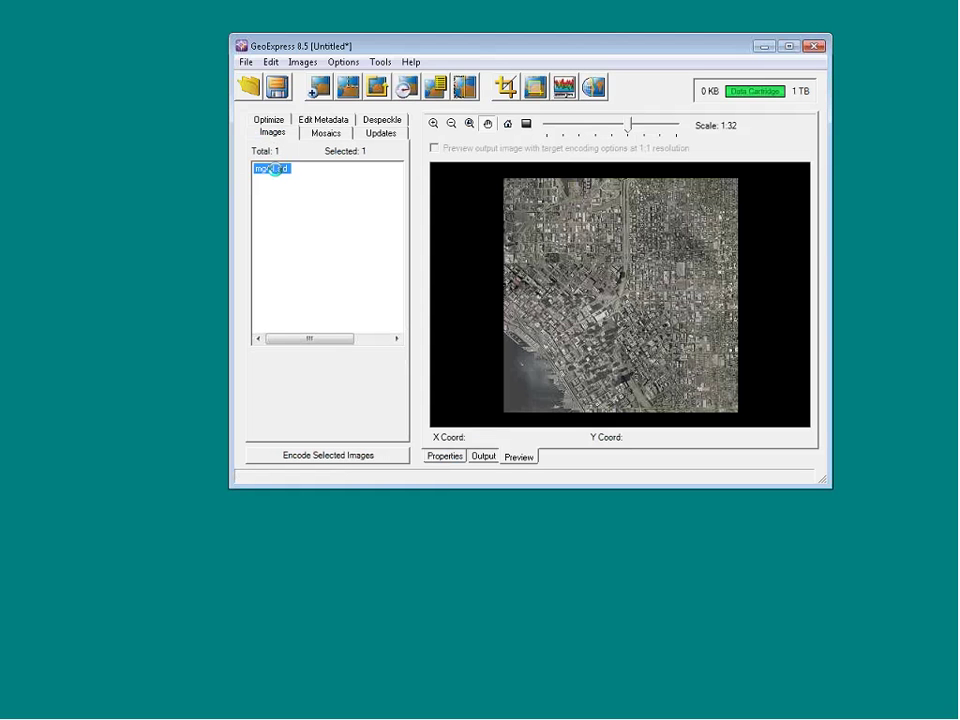
click(595, 89)
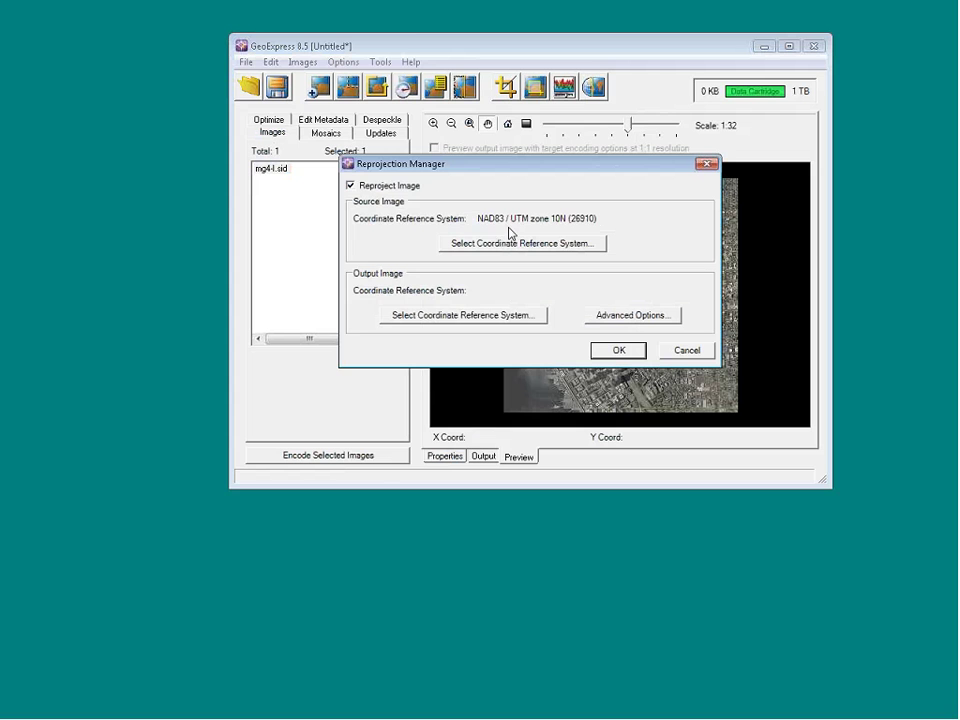
click(455, 318)
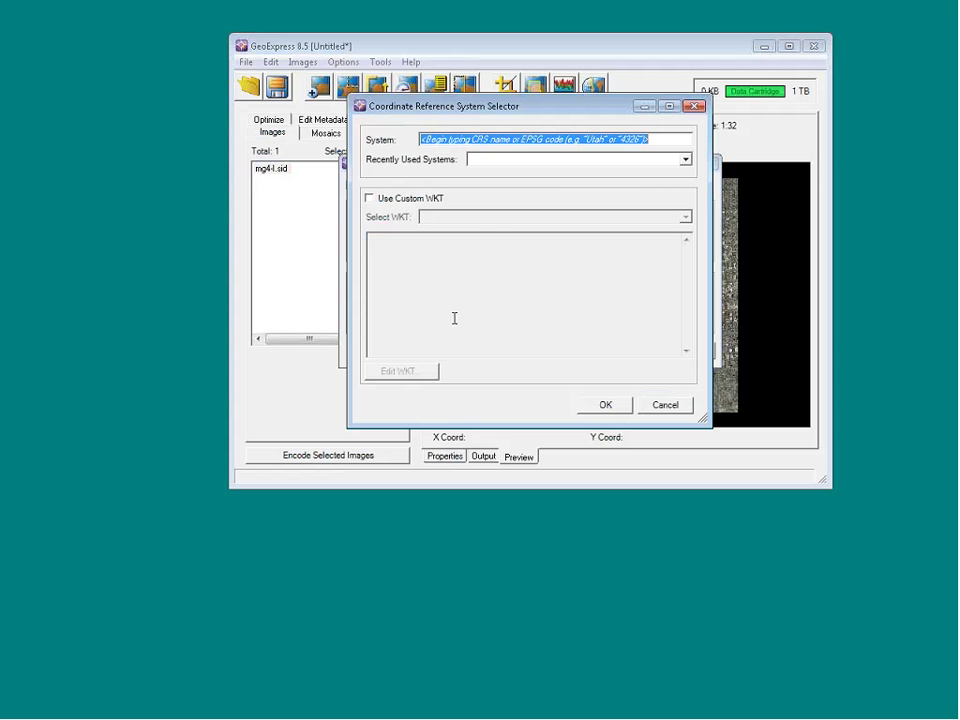
text(4326)
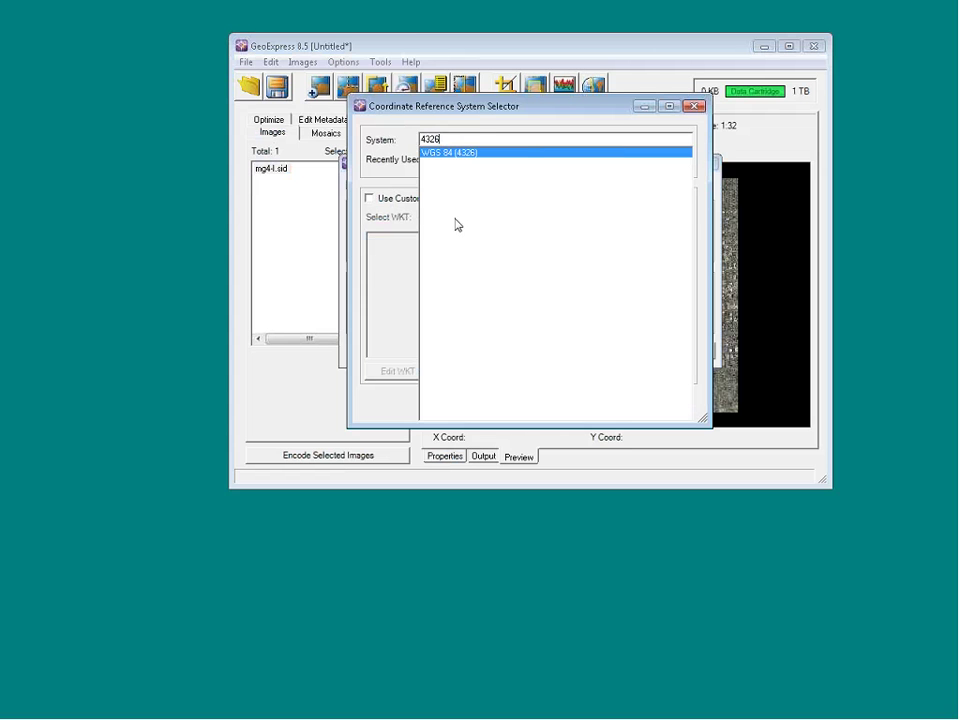
click(436, 153)
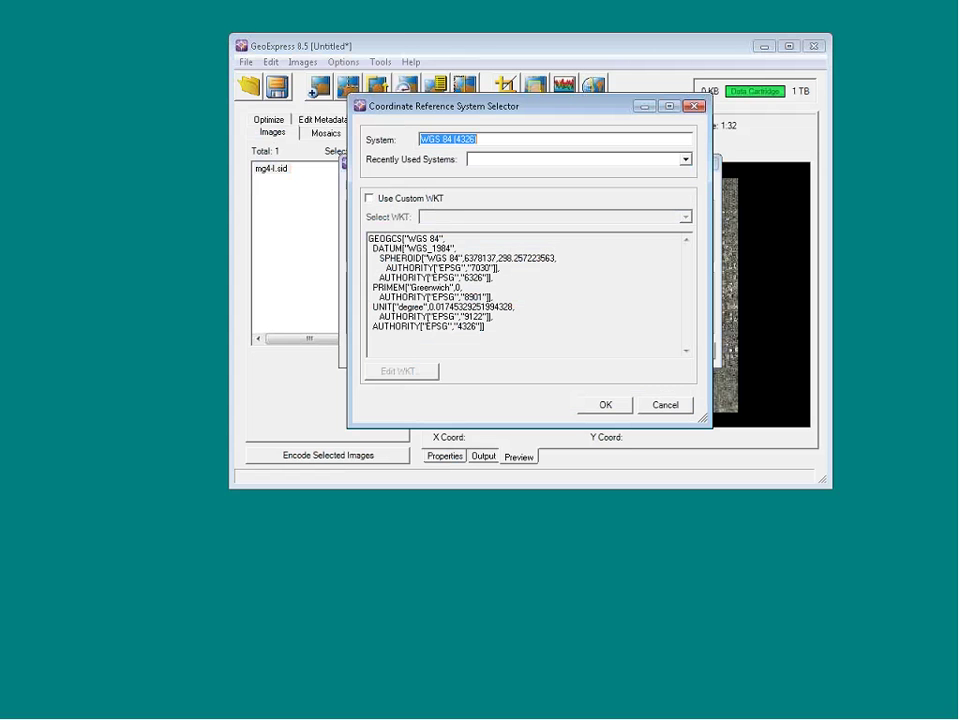
click(606, 404)
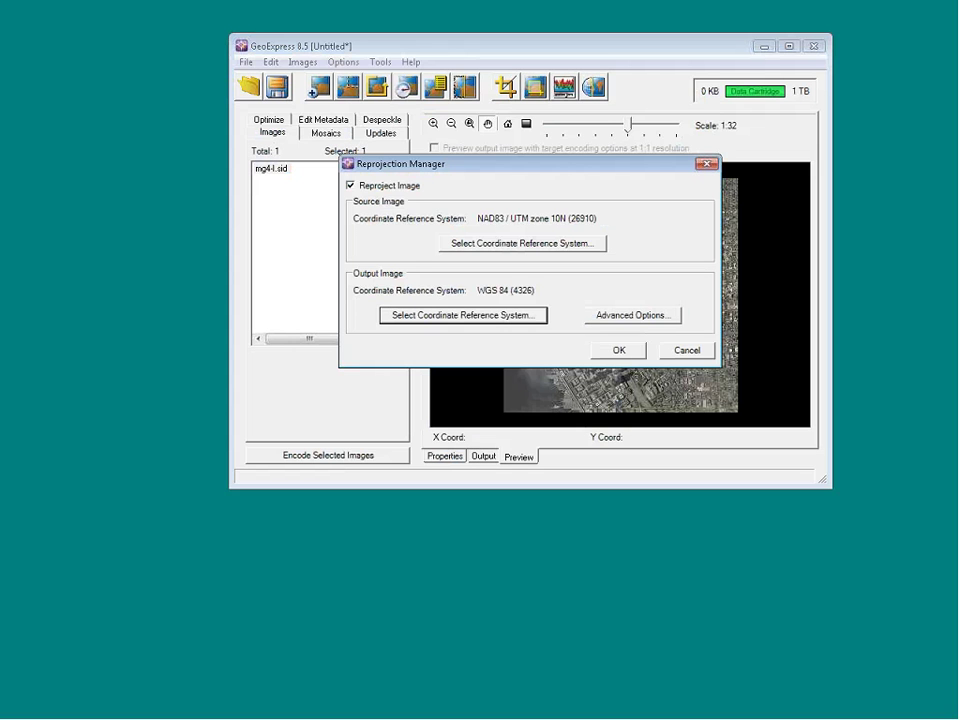
Step: Search the source image's coordinate reference systems for "michig", browse the matches and close the selector without choosing one
click(546, 246)
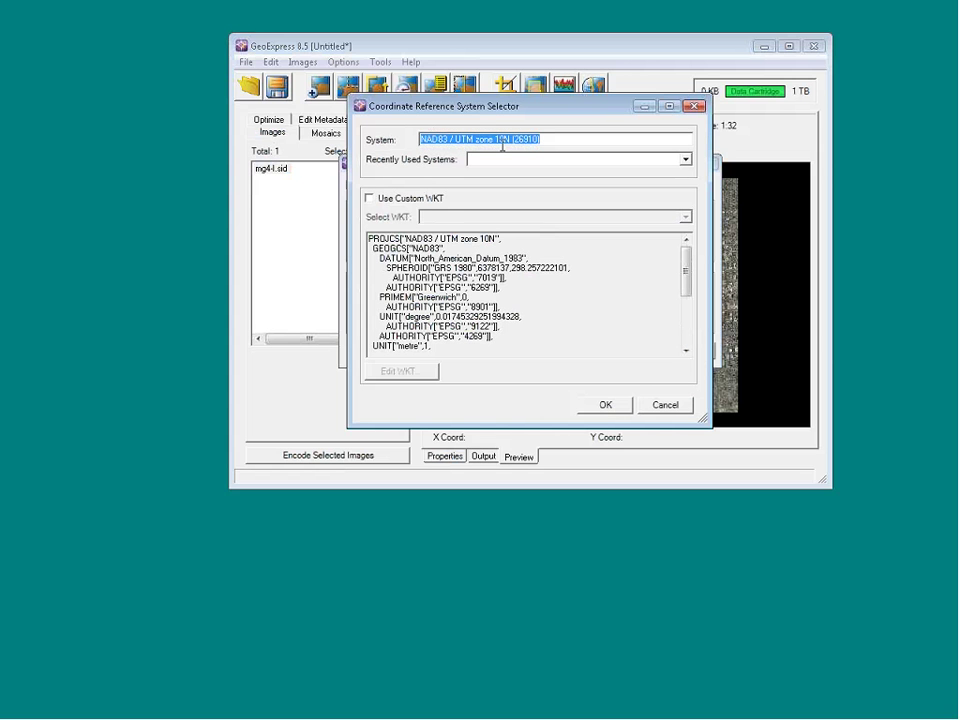
text(mic)
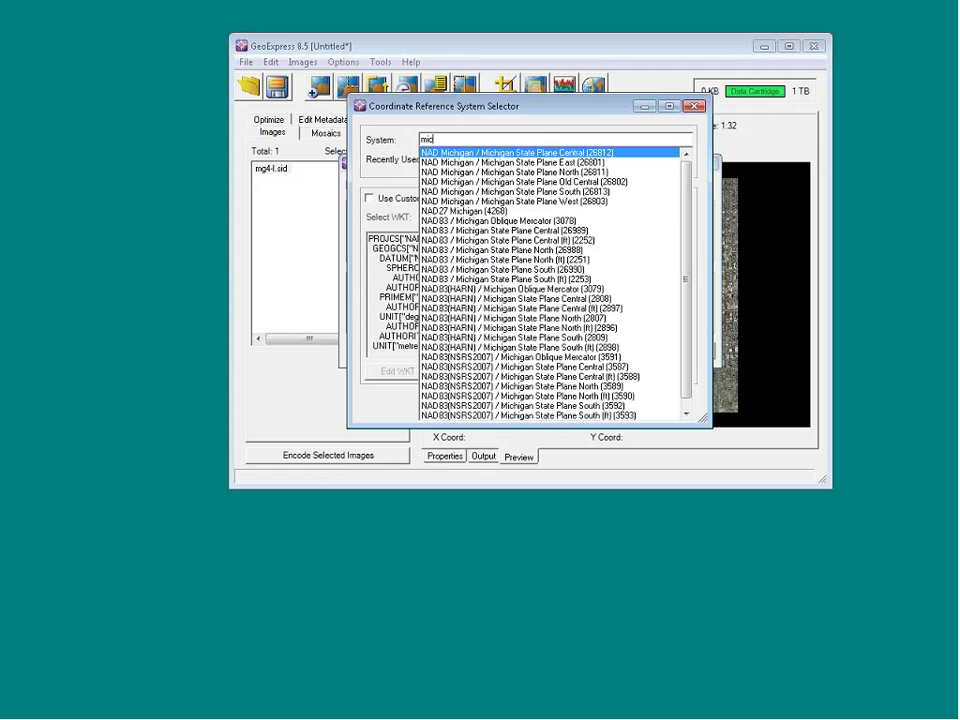
text(hig)
drag(681, 251, 705, 255)
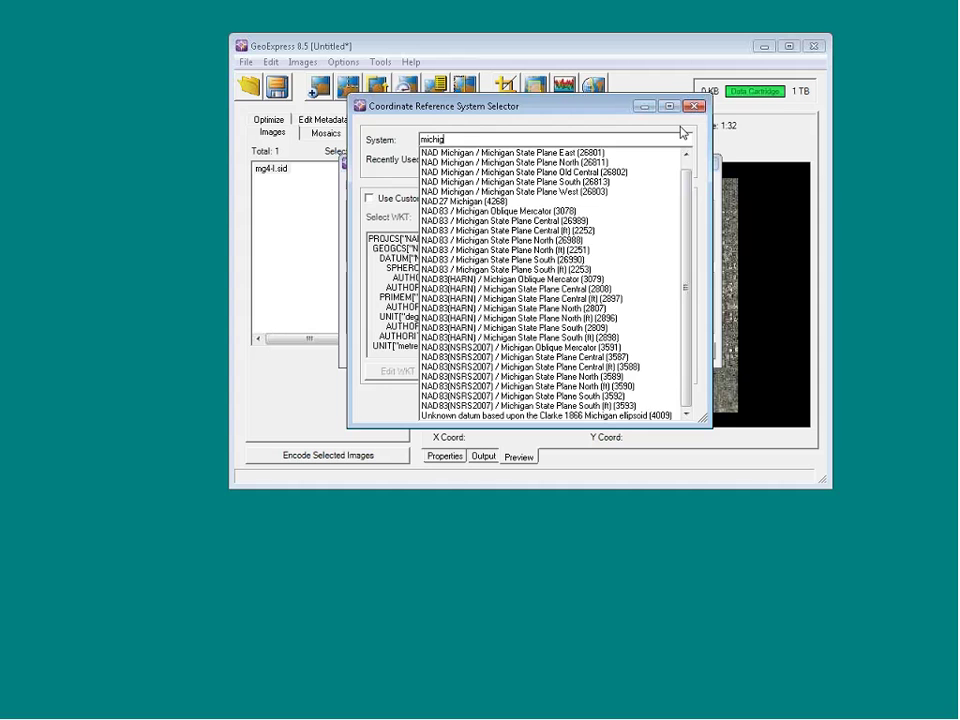
key(Escape)
key(Escape)
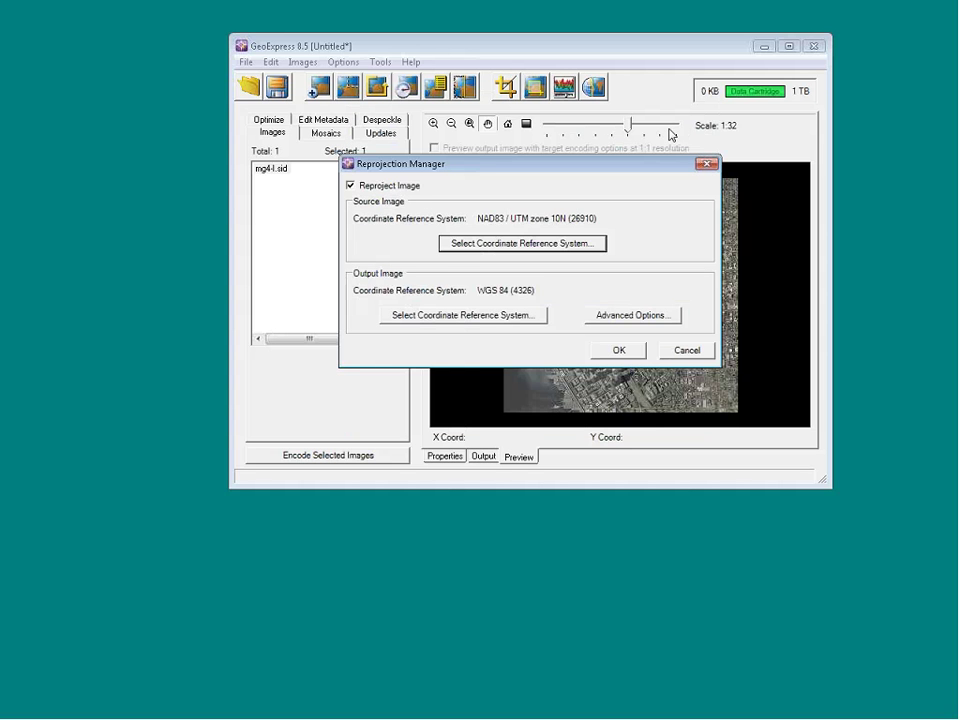
Step: For the output image, turn Use Custom WKT on and off again and view the list of recently used systems
click(474, 318)
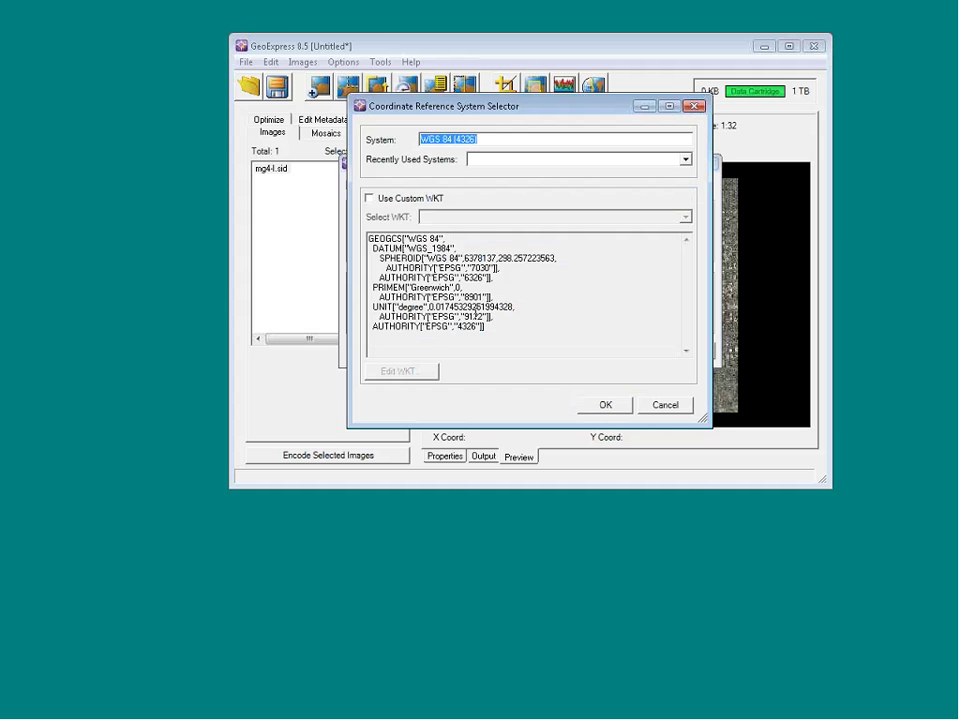
click(382, 206)
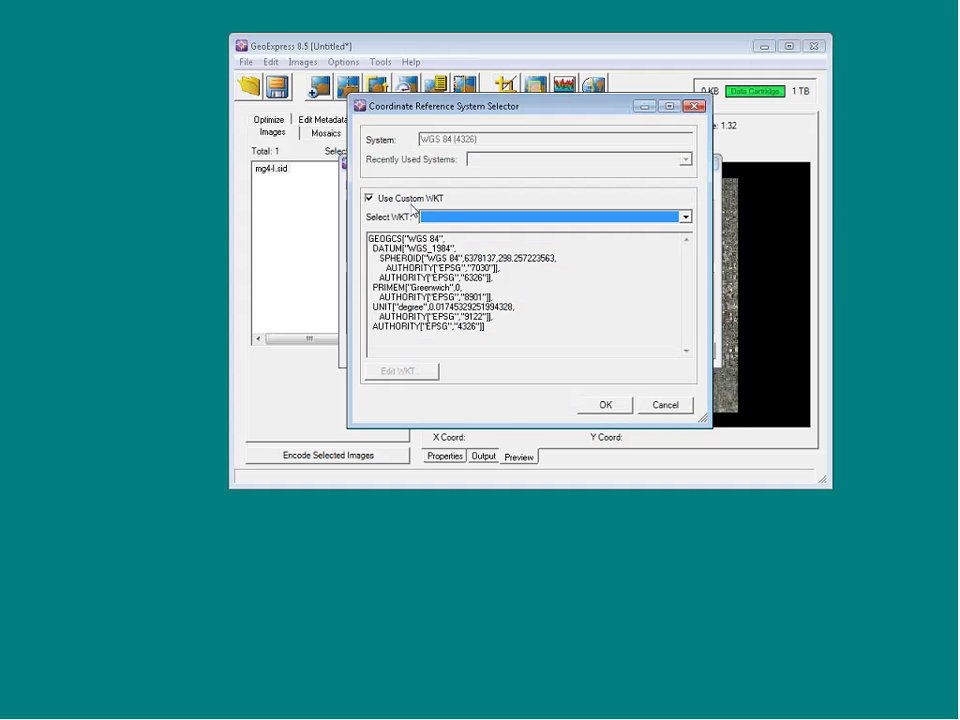
drag(377, 238, 504, 329)
click(371, 250)
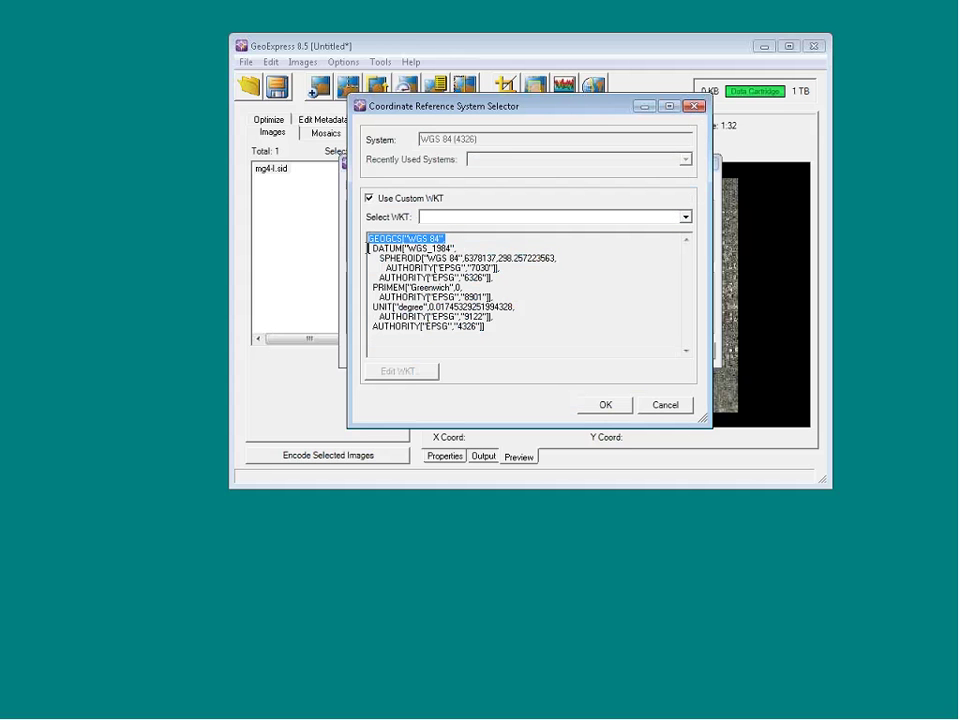
click(499, 219)
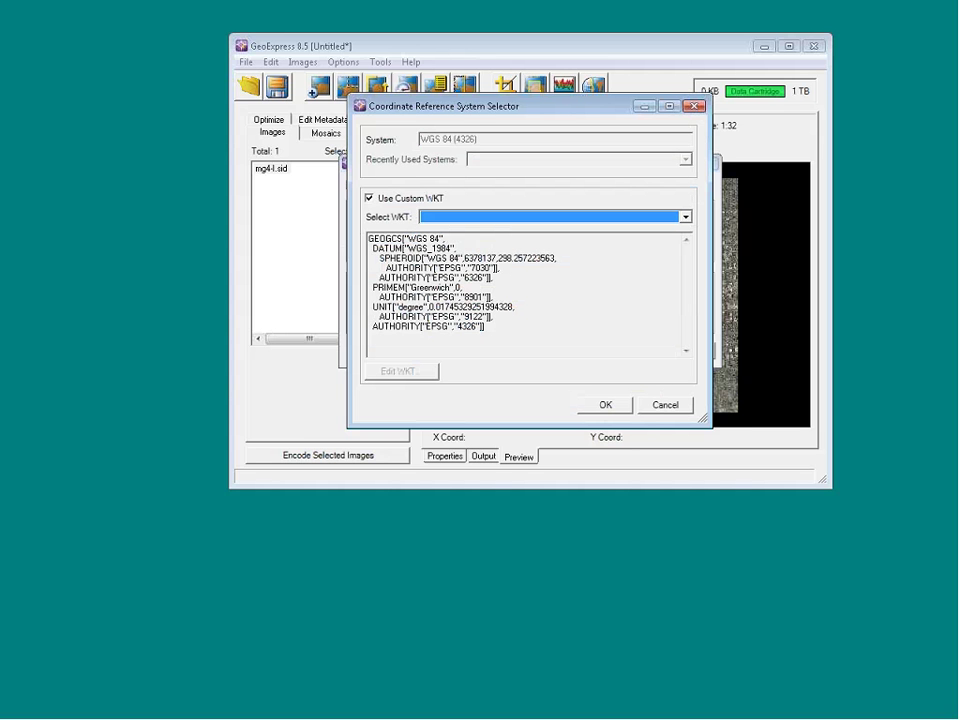
click(369, 199)
click(369, 199)
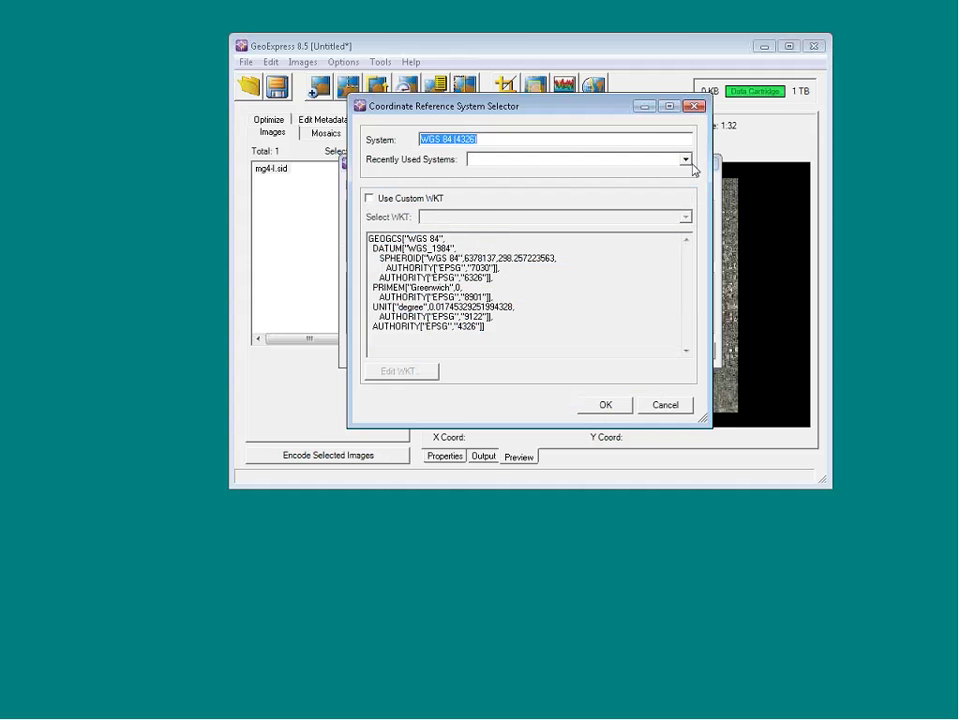
click(686, 160)
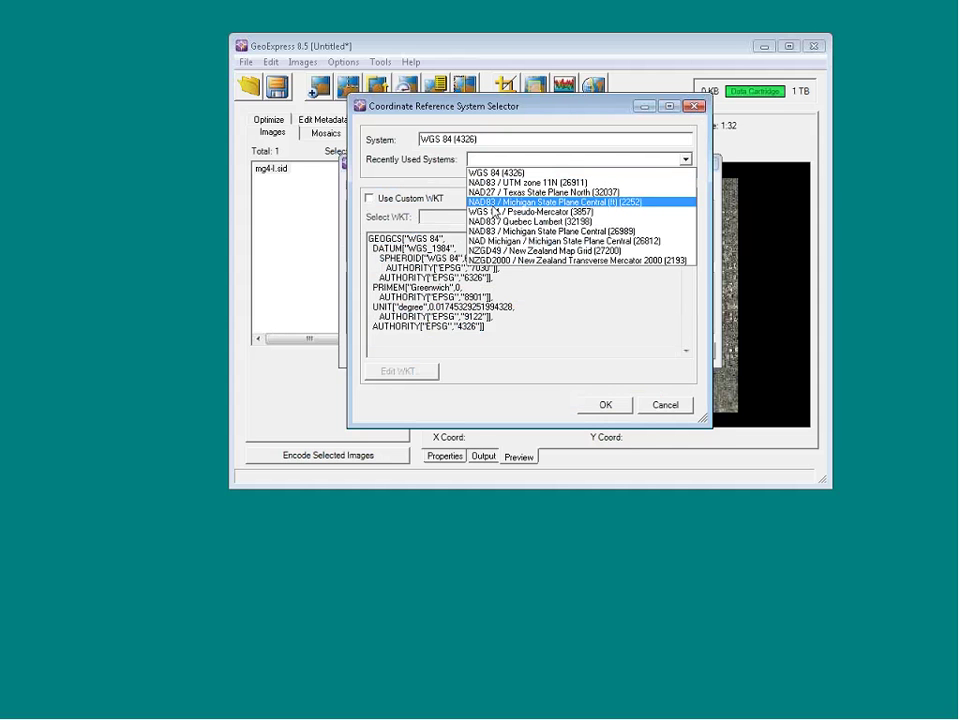
click(505, 288)
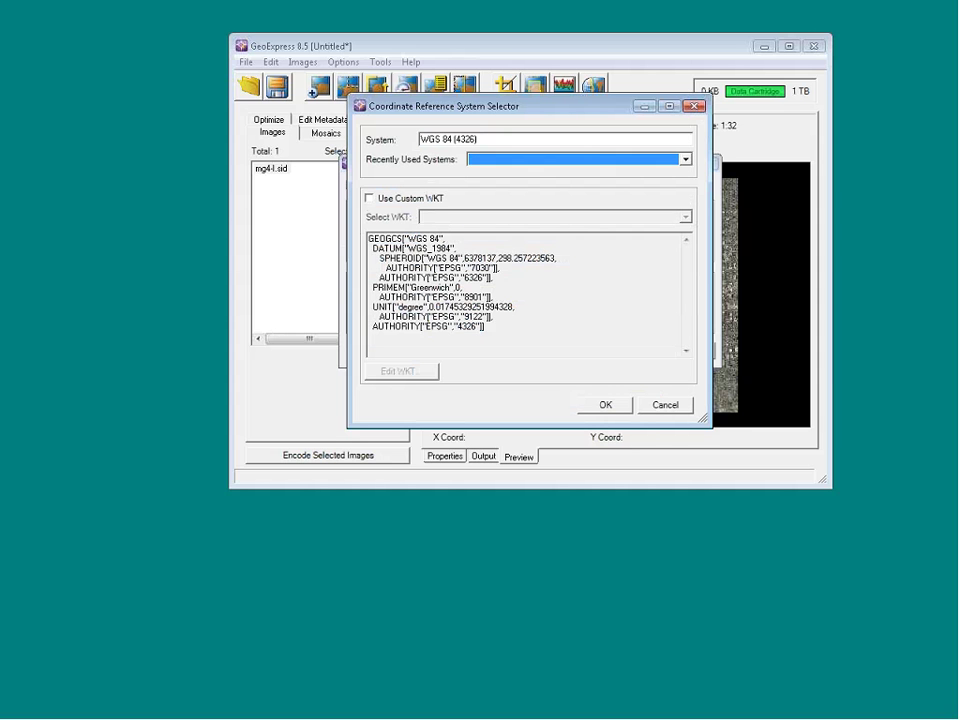
Step: Search the output coordinate reference systems for EPSG code 26910, clear the search, and cancel the selector and the Reprojection Manager
click(481, 139)
drag(481, 139, 381, 145)
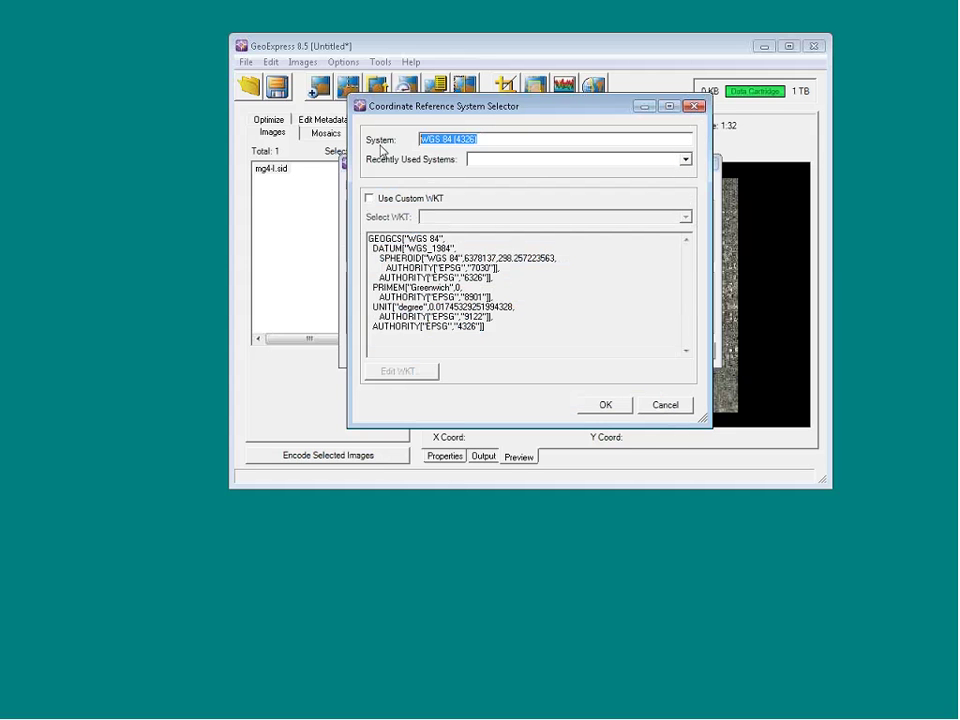
key(Delete)
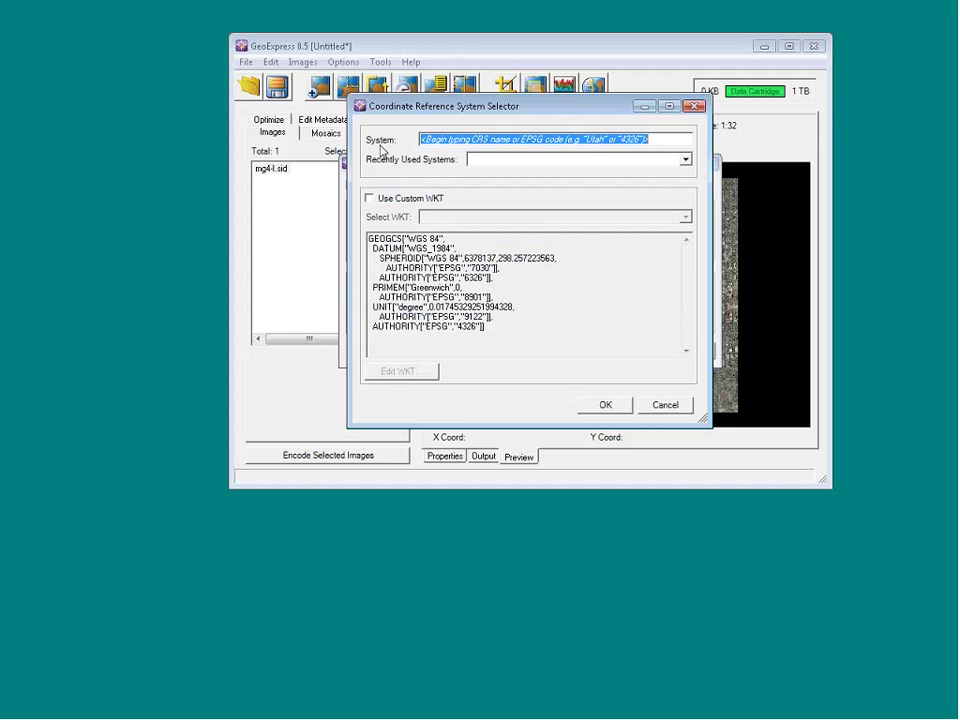
text(2)
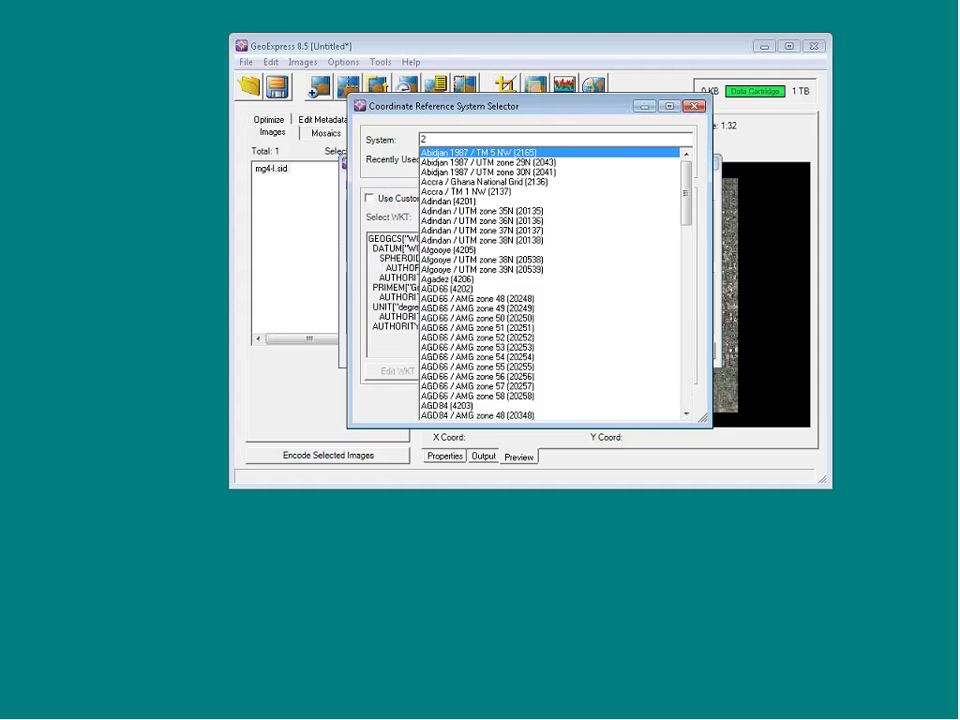
text(6910)
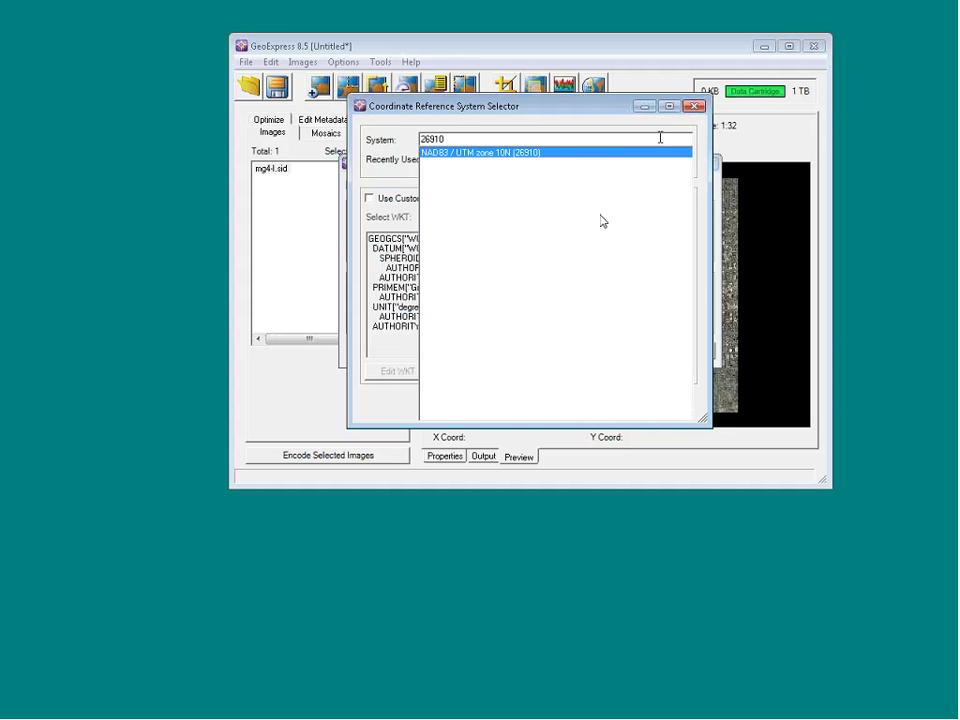
key(BackSpace)
key(BackSpace)
key(BackSpace)
key(BackSpace)
key(BackSpace)
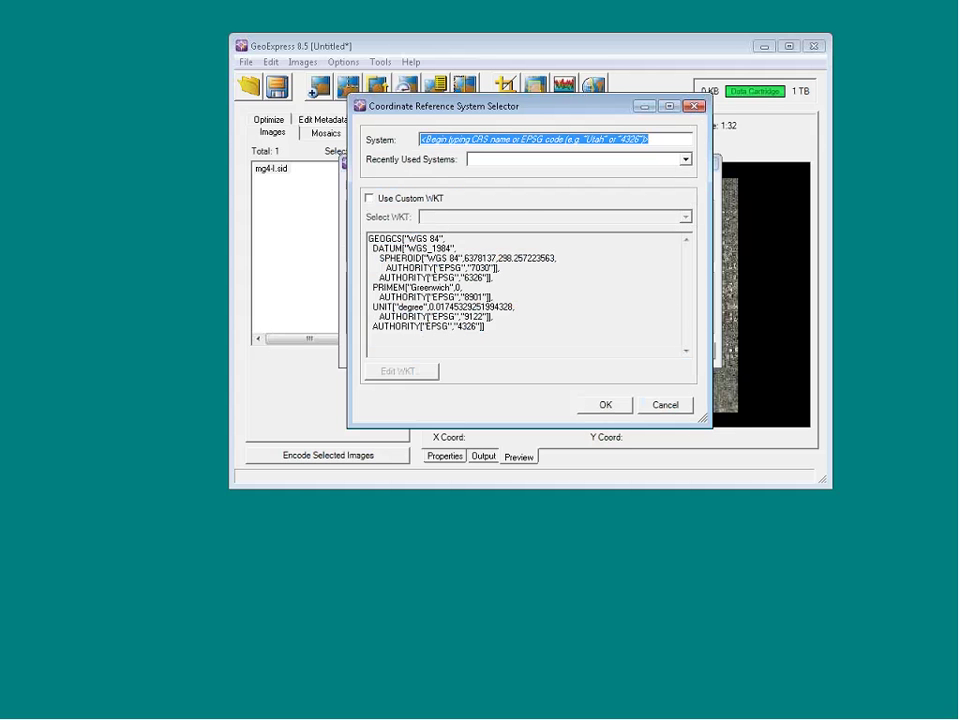
click(666, 405)
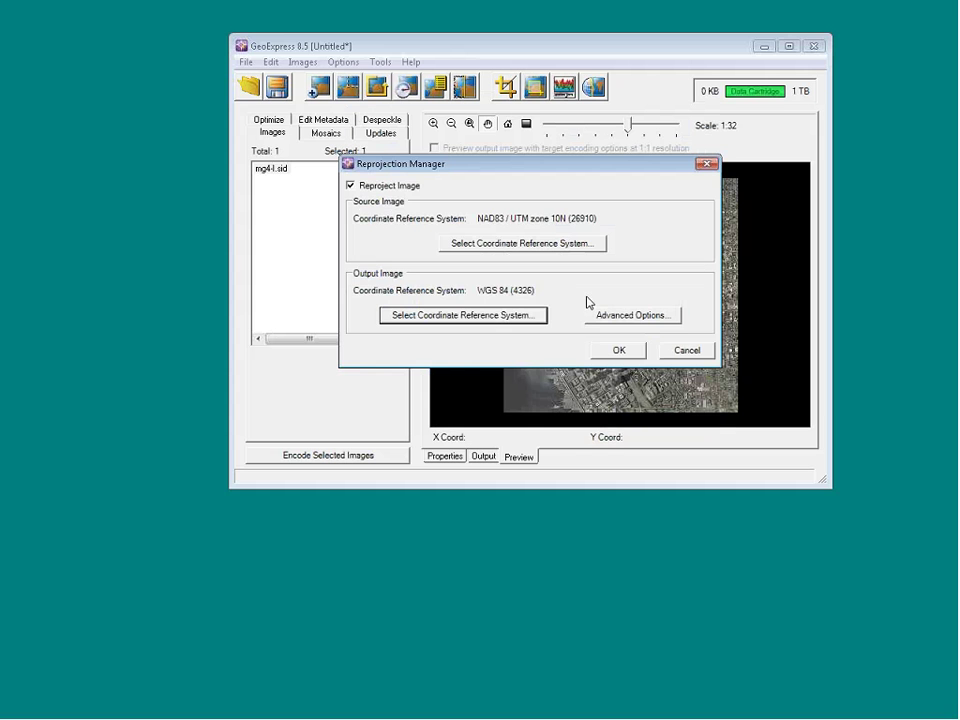
click(684, 350)
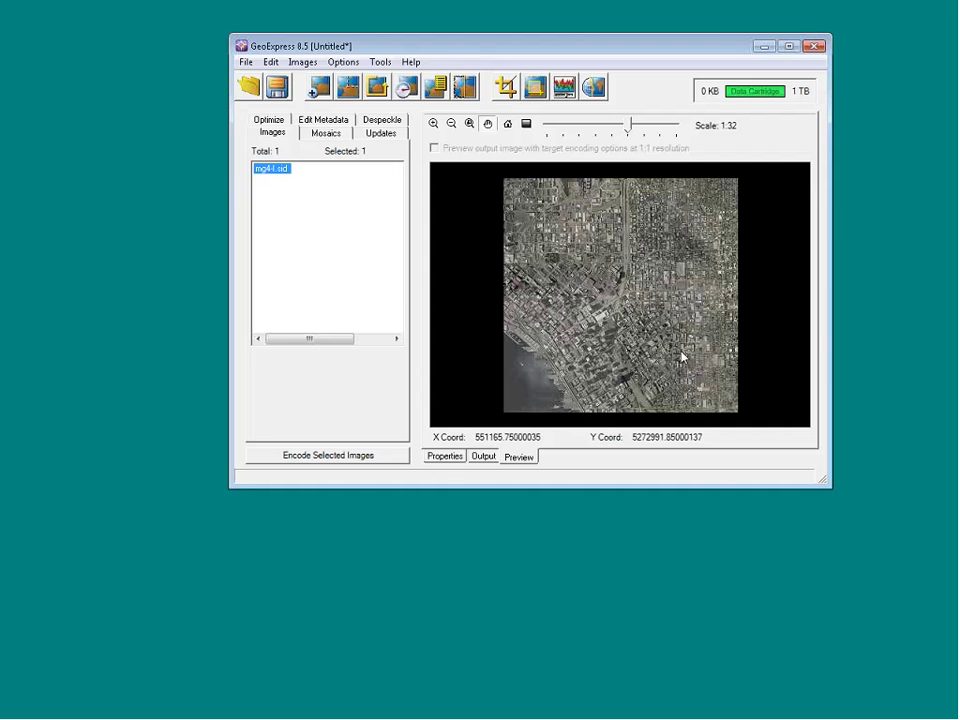
Step: View the properties of mg4-l.sid, check the list of Optimize jobs, and return to the Images jobs
click(435, 456)
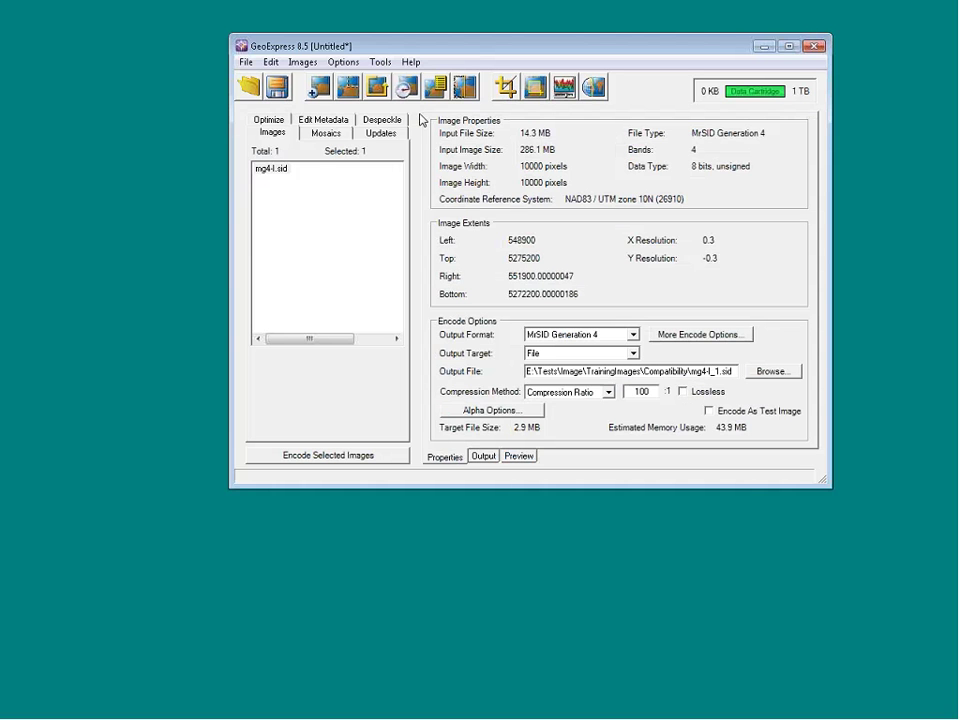
click(276, 174)
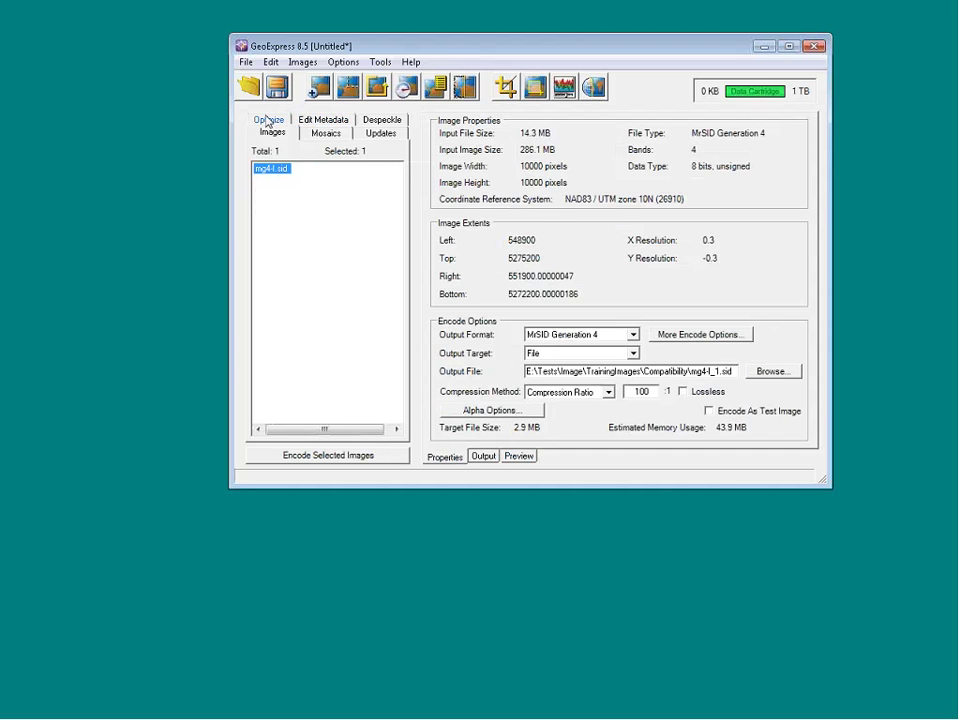
click(305, 119)
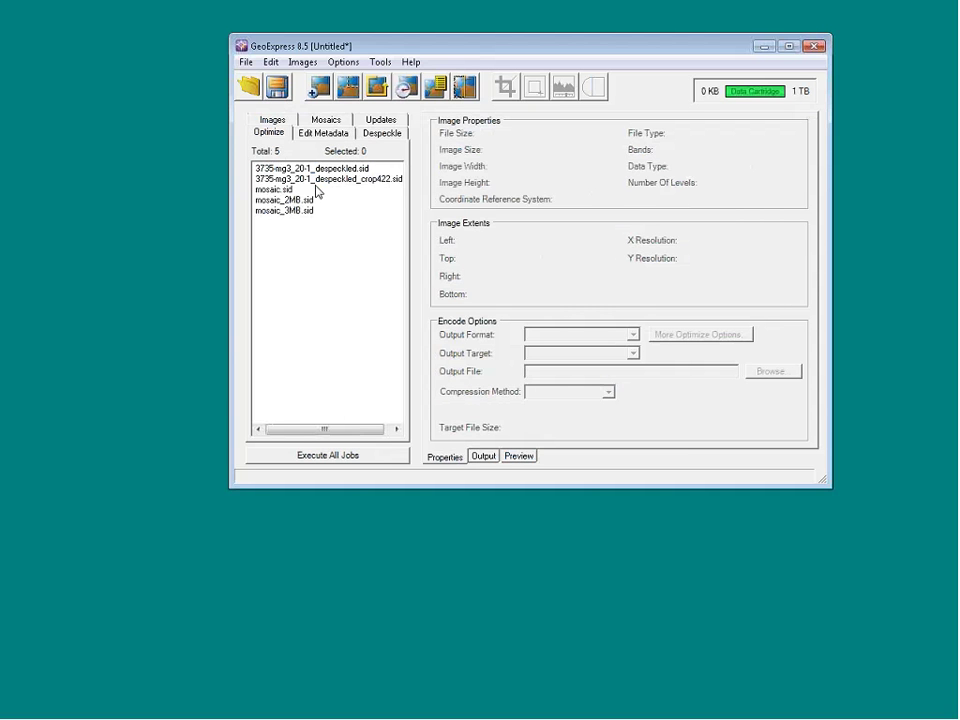
click(274, 122)
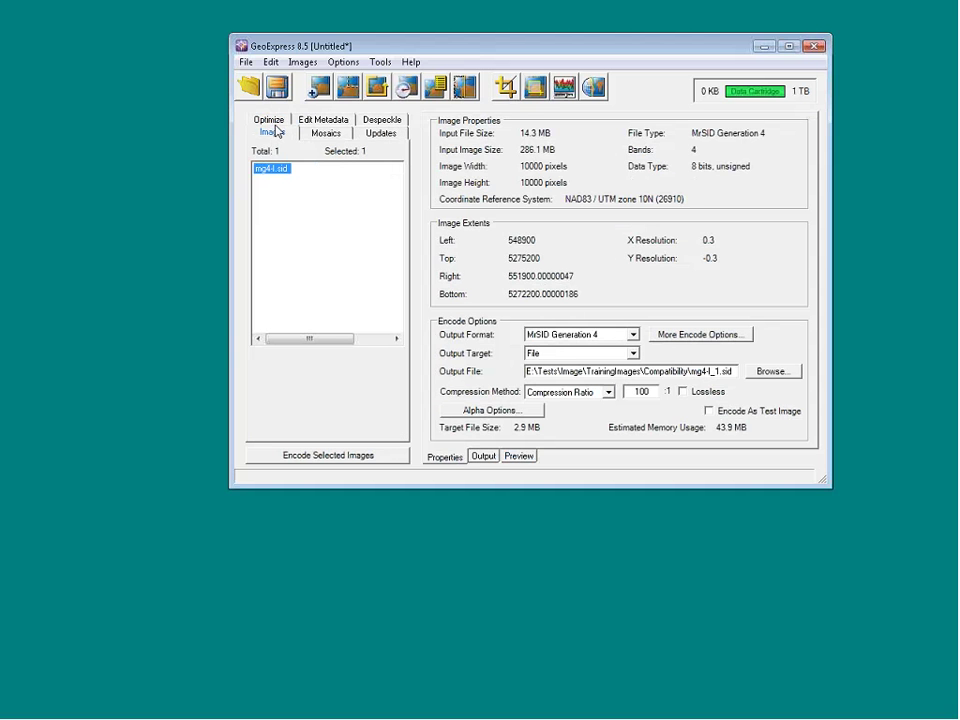